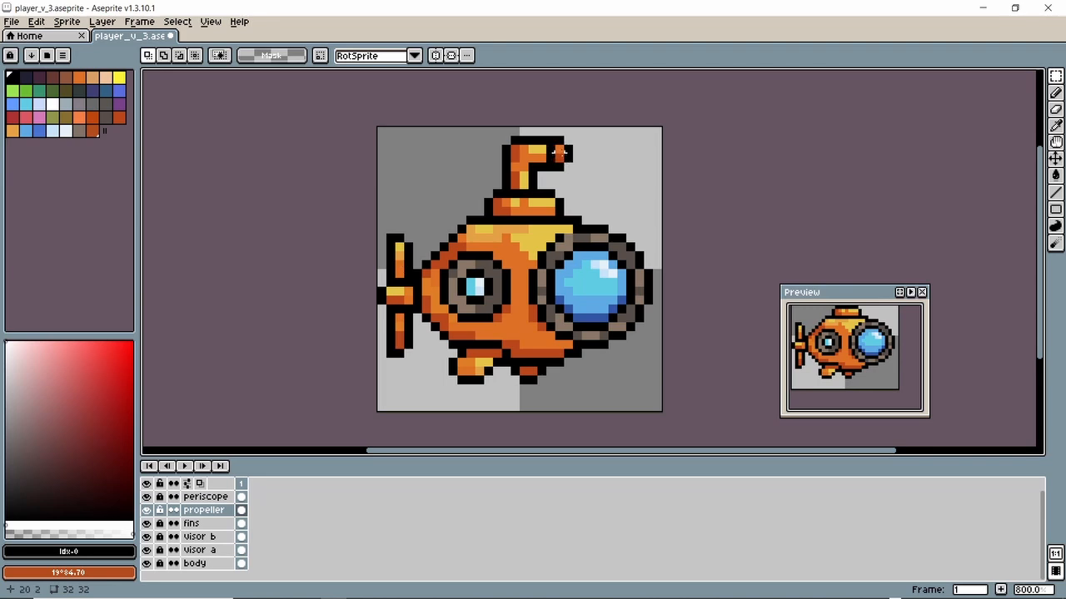
Step: Set the foreground colour to a bright red (HSV 0, 80, 100) and add it to the palette
scroll(490, 173, "down", 1)
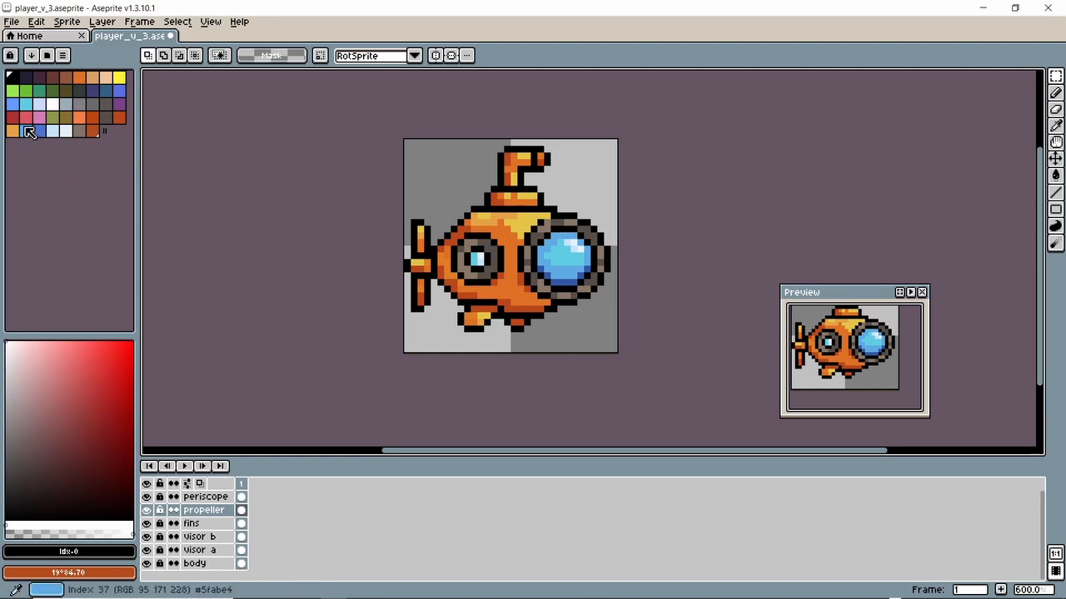
left_click(109, 340)
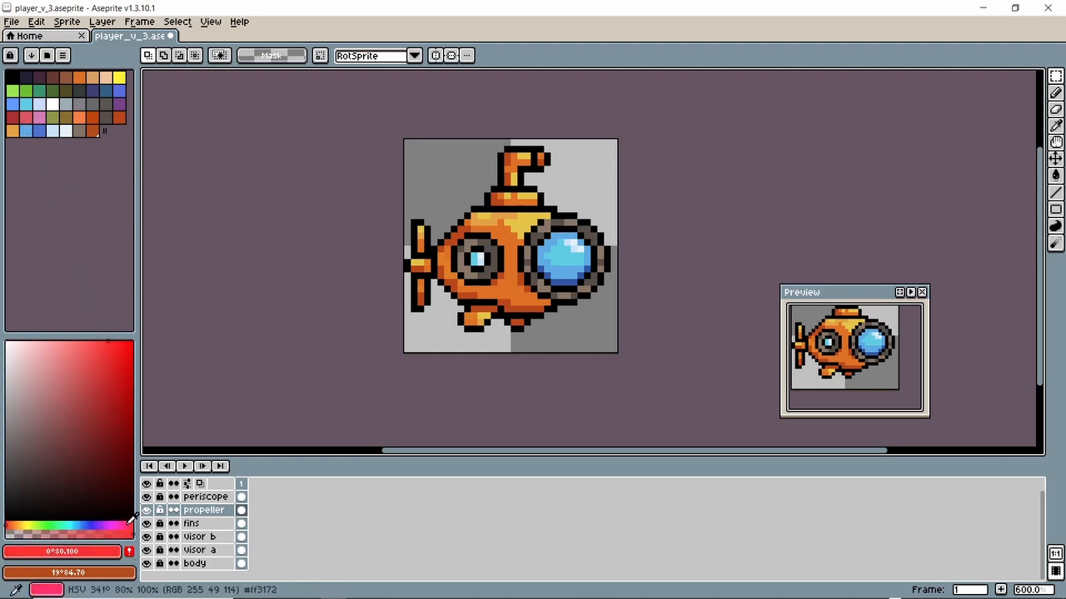
left_click(129, 551)
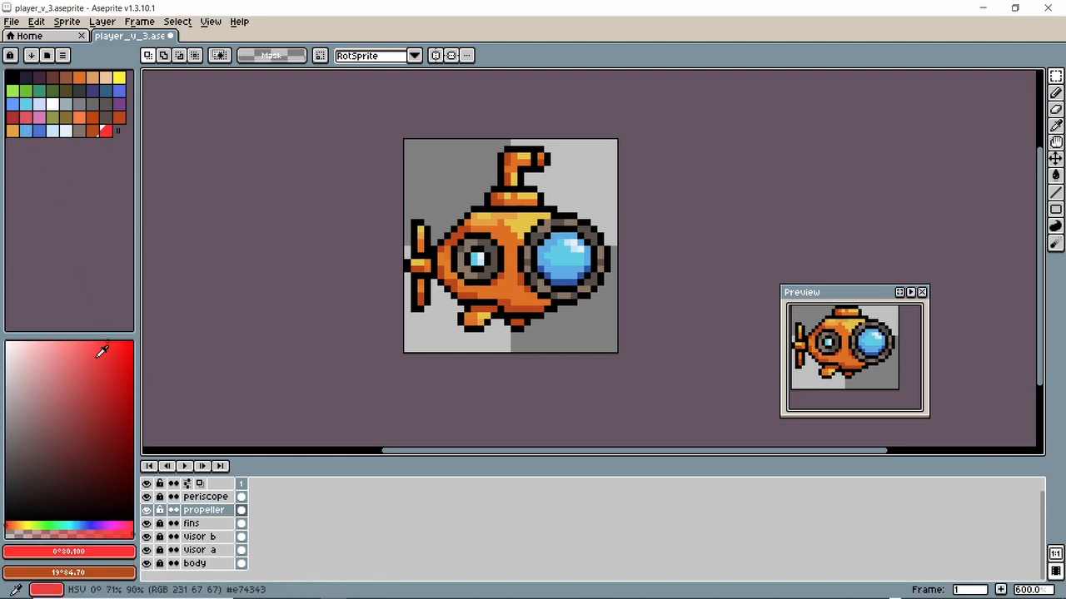
Step: Paint the periscope's two-pixel lens bright red on the periscope layer with the Pencil tool
left_click(203, 497)
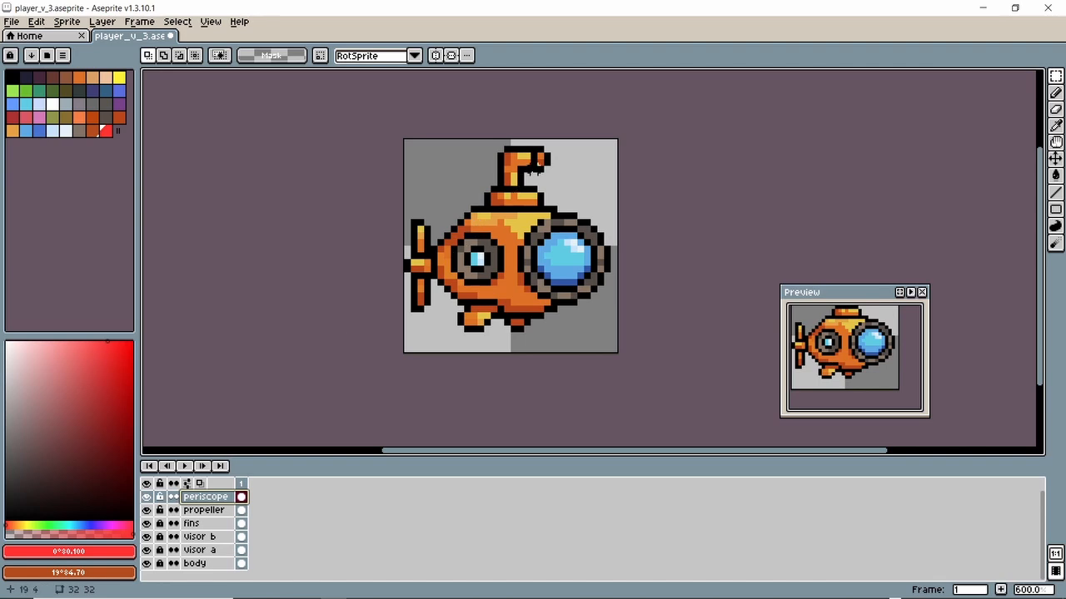
left_click(1056, 93)
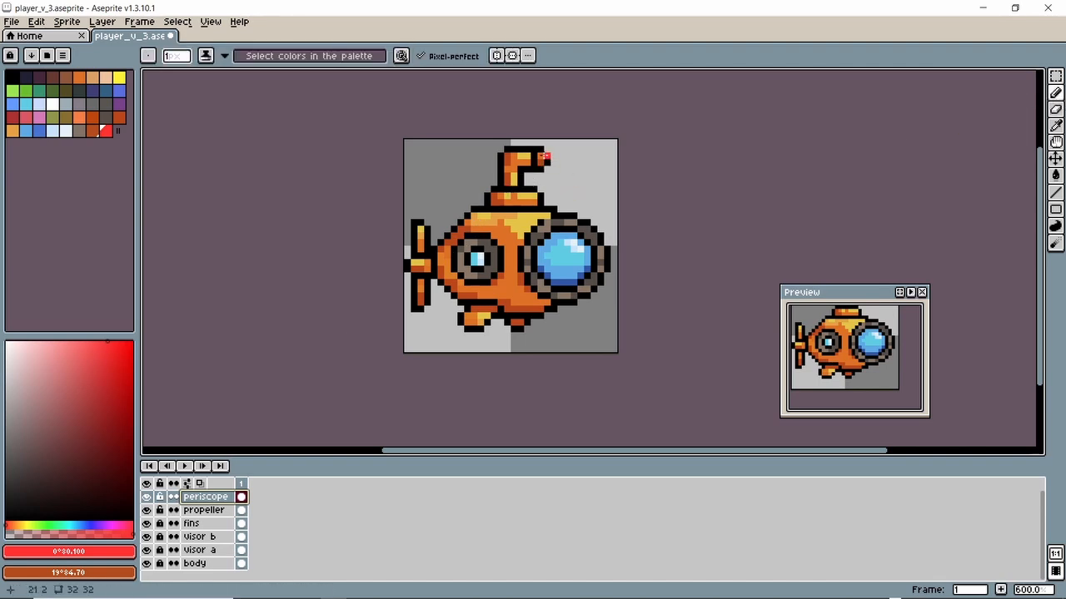
scroll(610, 228, "down", 2)
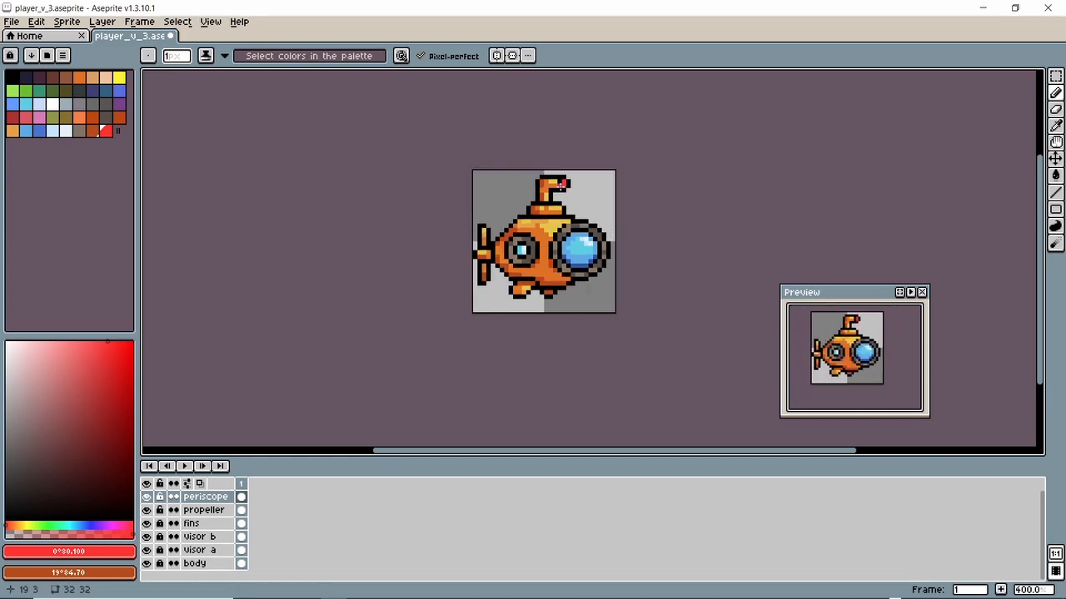
scroll(560, 185, "up", 5)
scroll(560, 186, "down", 2)
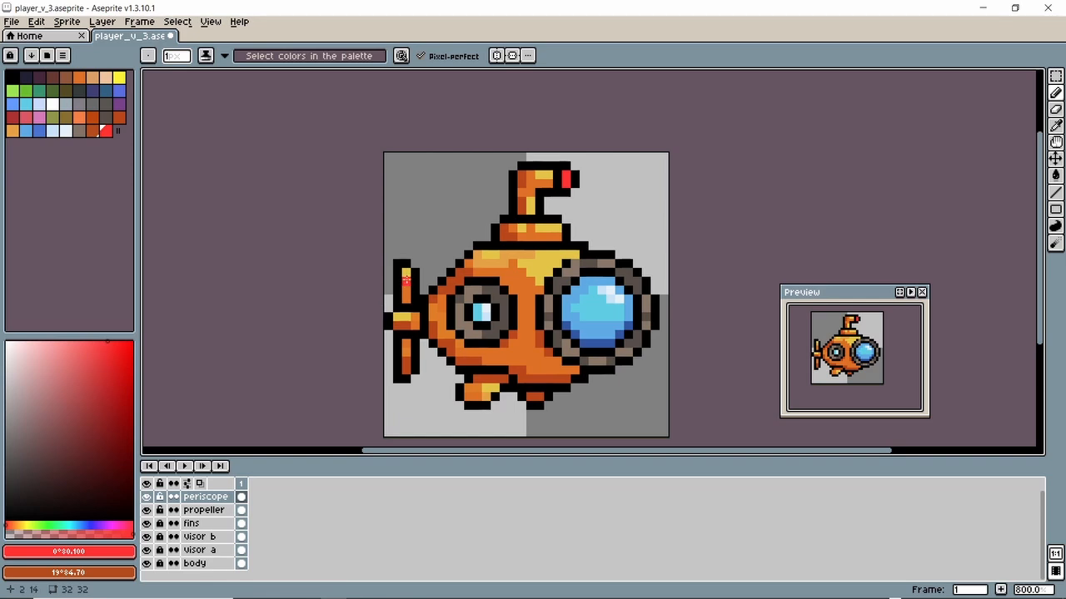
Step: Add three new frames copied from frame 1 to make a four-frame animation
left_click(243, 484)
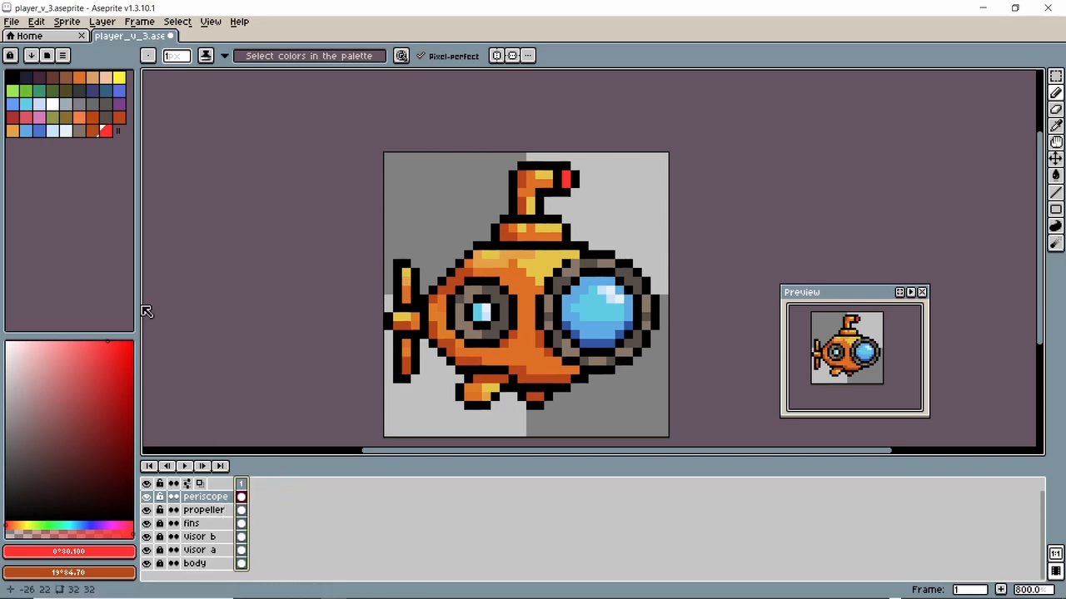
left_click(140, 22)
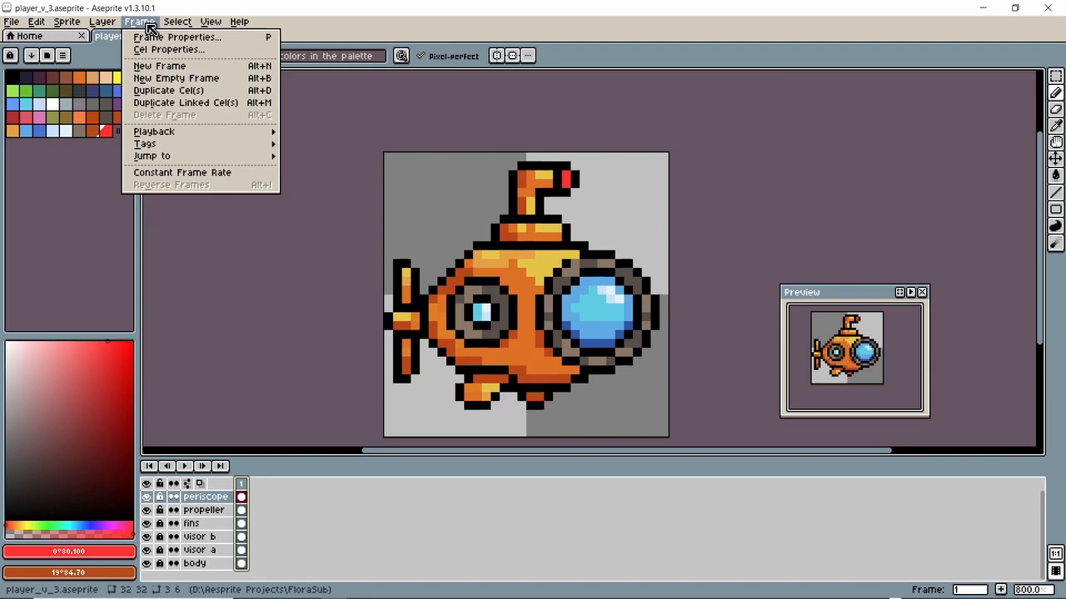
left_click(161, 67)
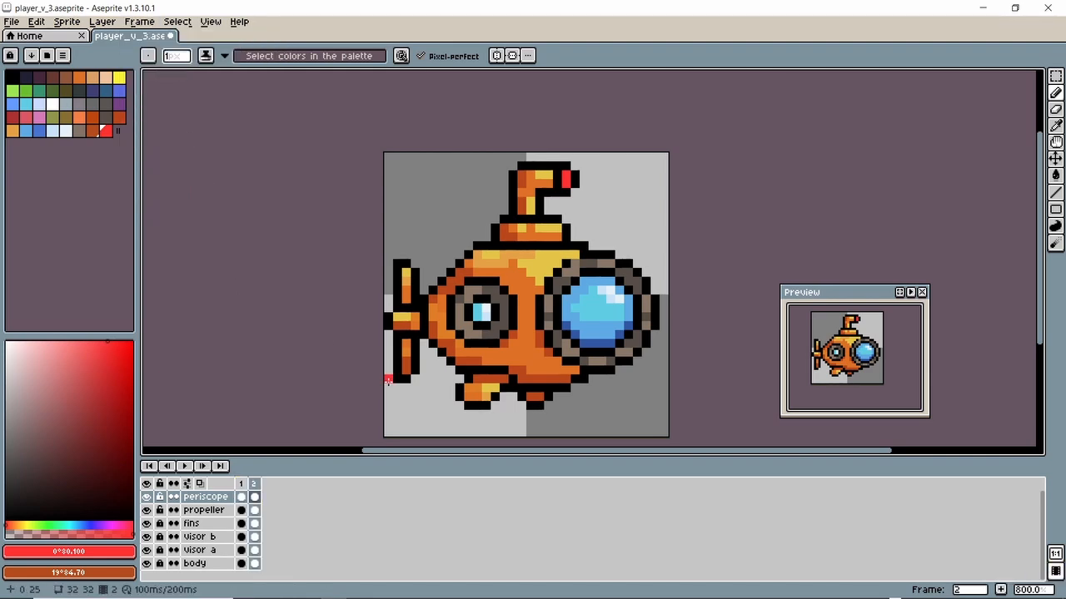
key("alt+n")
key("alt+n")
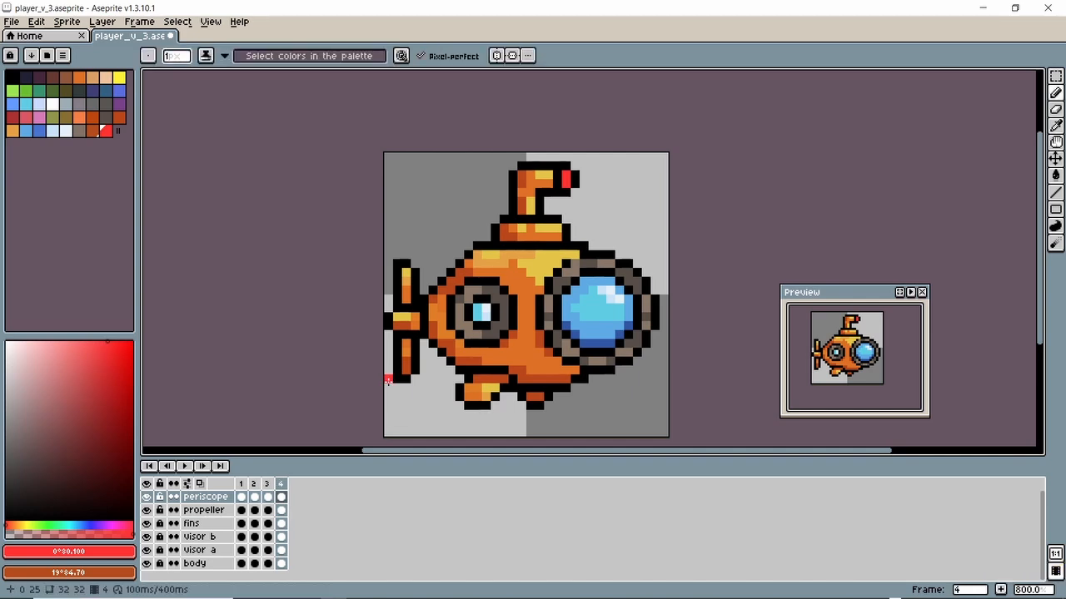
Step: Toggle the periscope layer's visibility off and on in frame 1, and go to its frame 4 cel
left_click(243, 497)
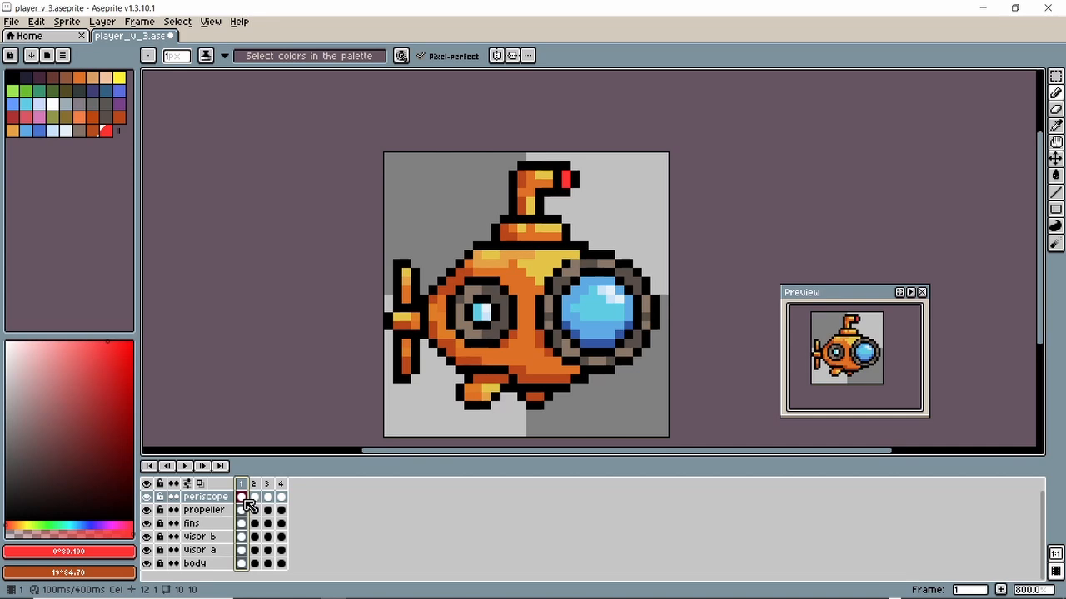
left_click(147, 497)
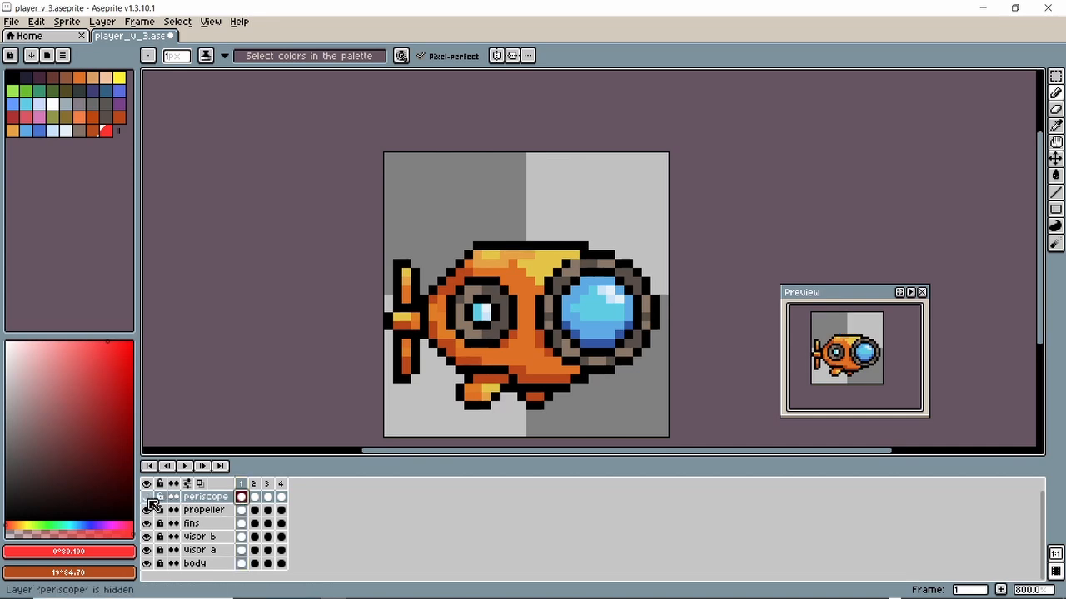
left_click(147, 498)
left_click(147, 498)
left_click(147, 499)
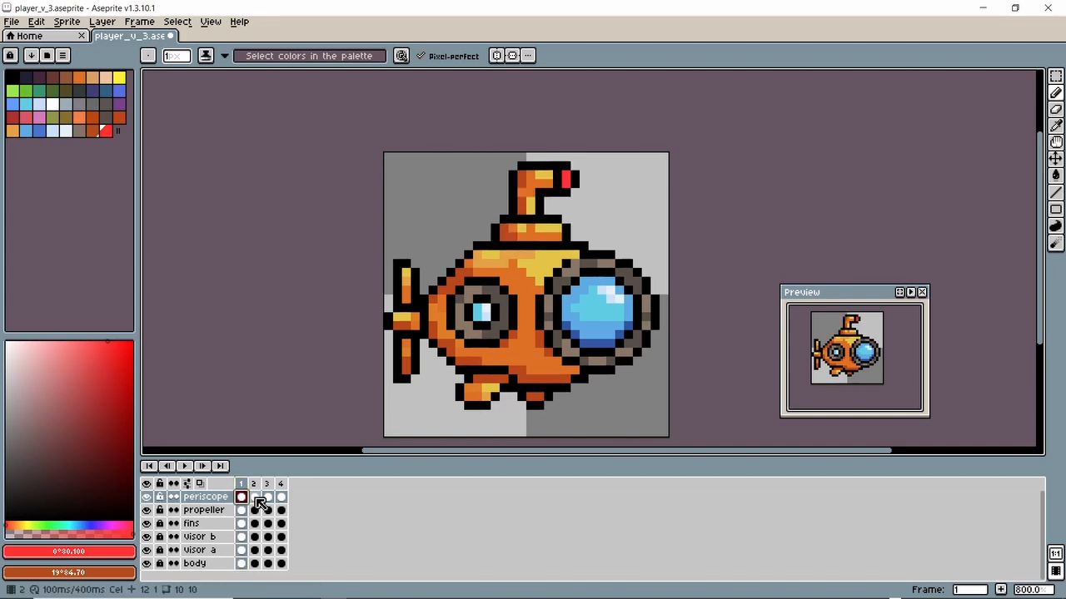
left_click(282, 498)
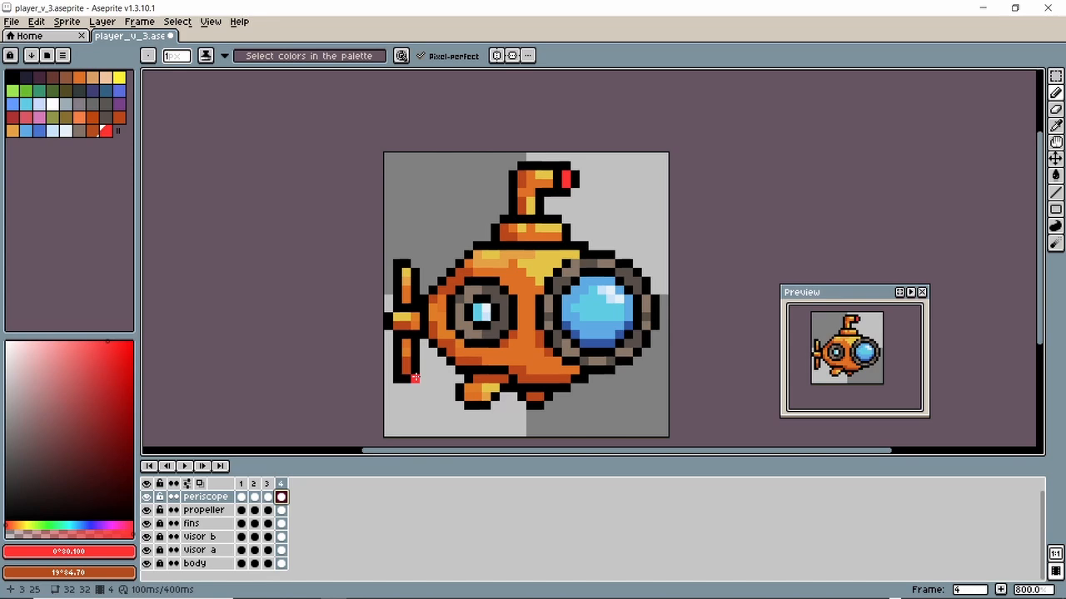
Step: Undo the three new frames, the red lens painting and the palette addition
key("ctrl+z")
key("ctrl+z")
key("ctrl+z")
key("ctrl+z")
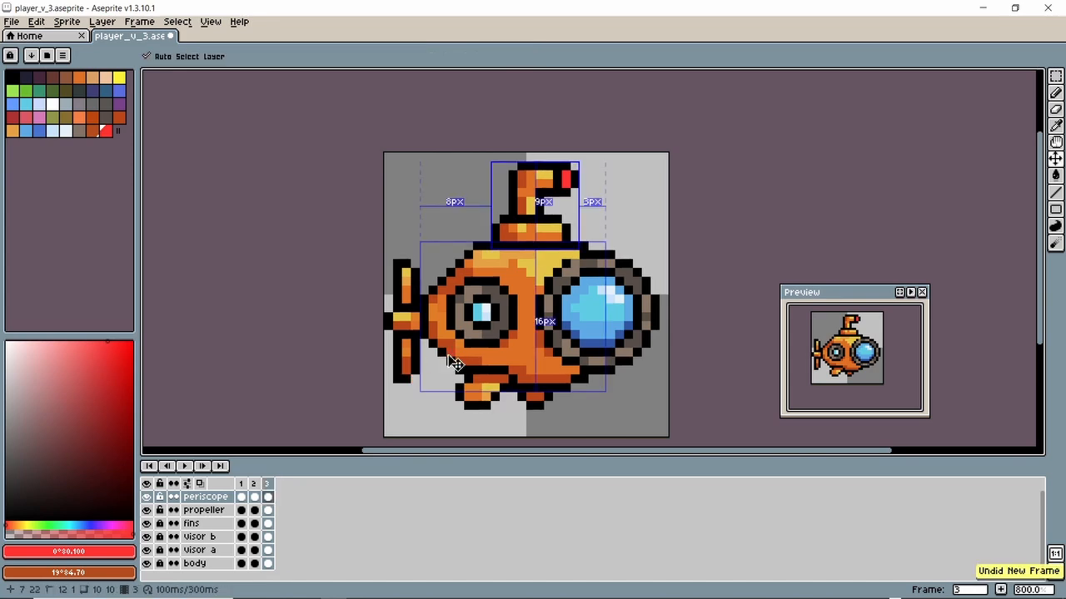
key("ctrl+z")
key("ctrl+z")
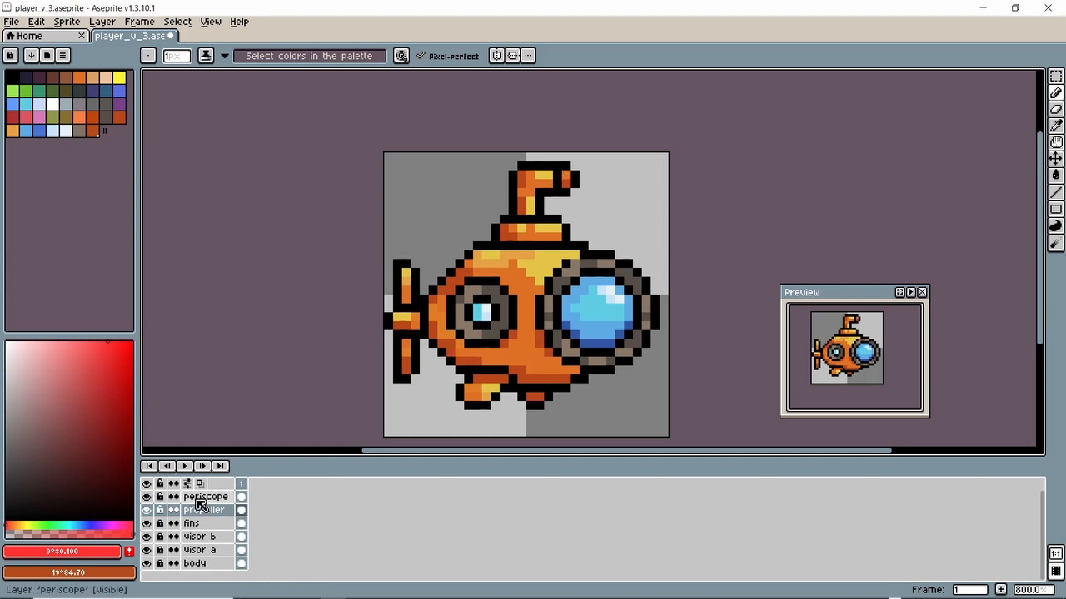
Step: Paint the periscope's two-pixel lens bright red in frame 1 of the periscope layer
left_click(241, 497)
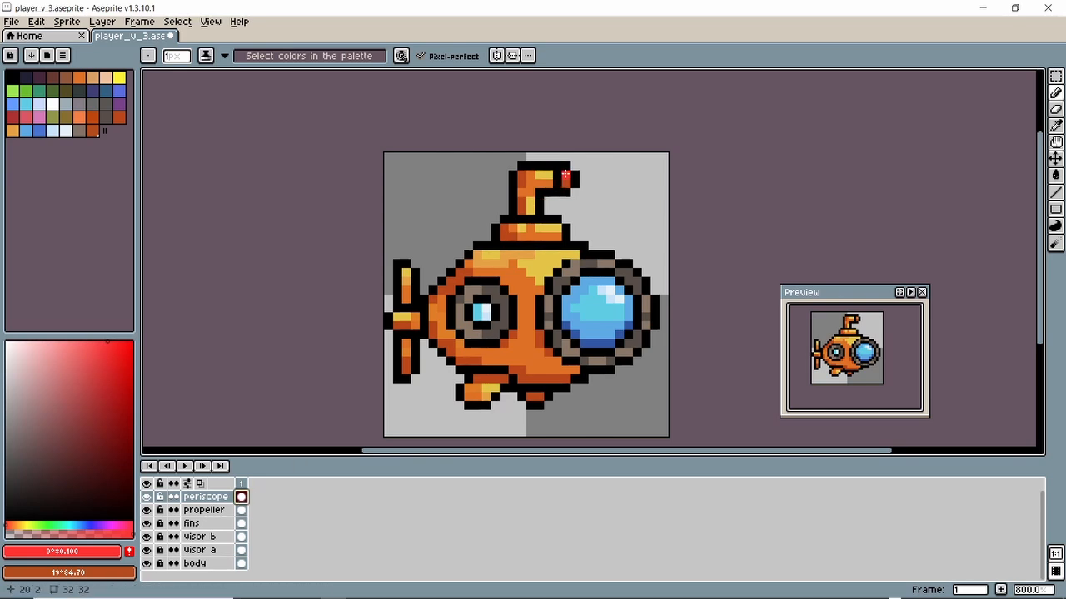
left_click(565, 178)
Step: Add three new frames copied from frame 1, making four frames in all
left_click(240, 497)
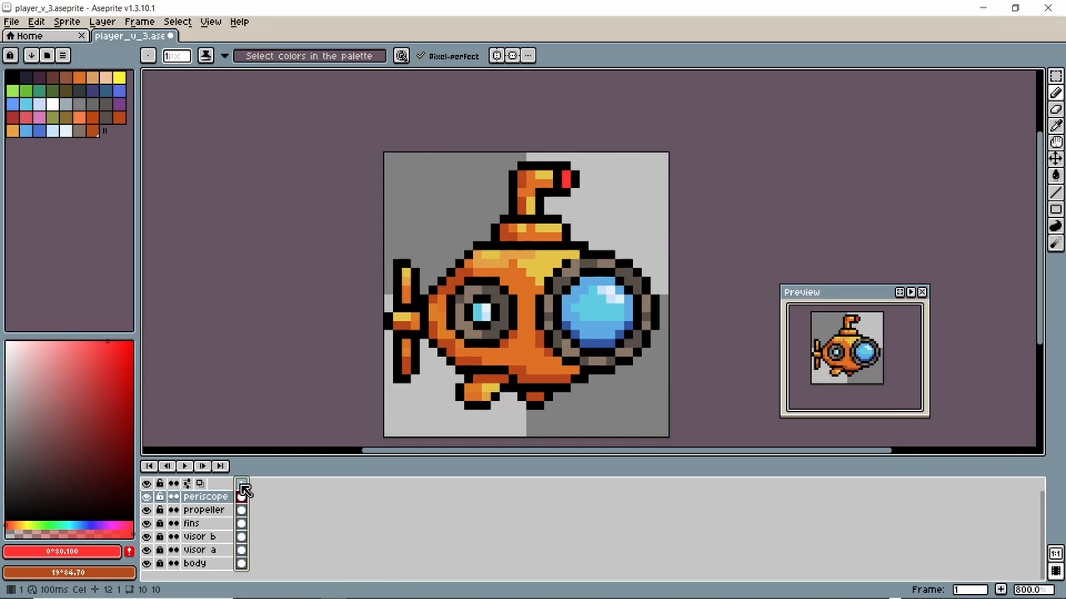
left_click(139, 22)
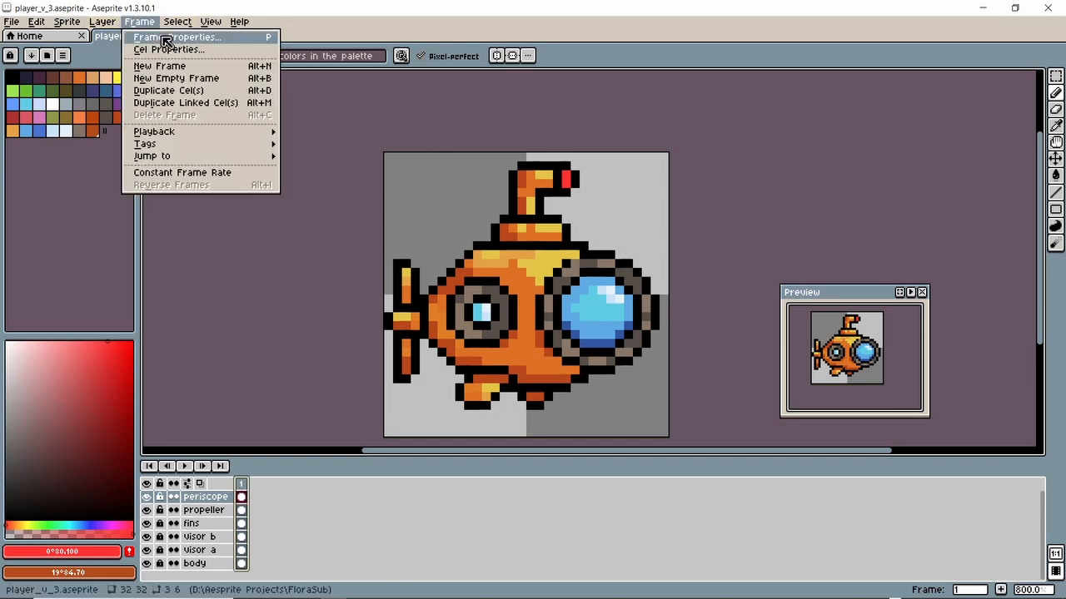
left_click(172, 70)
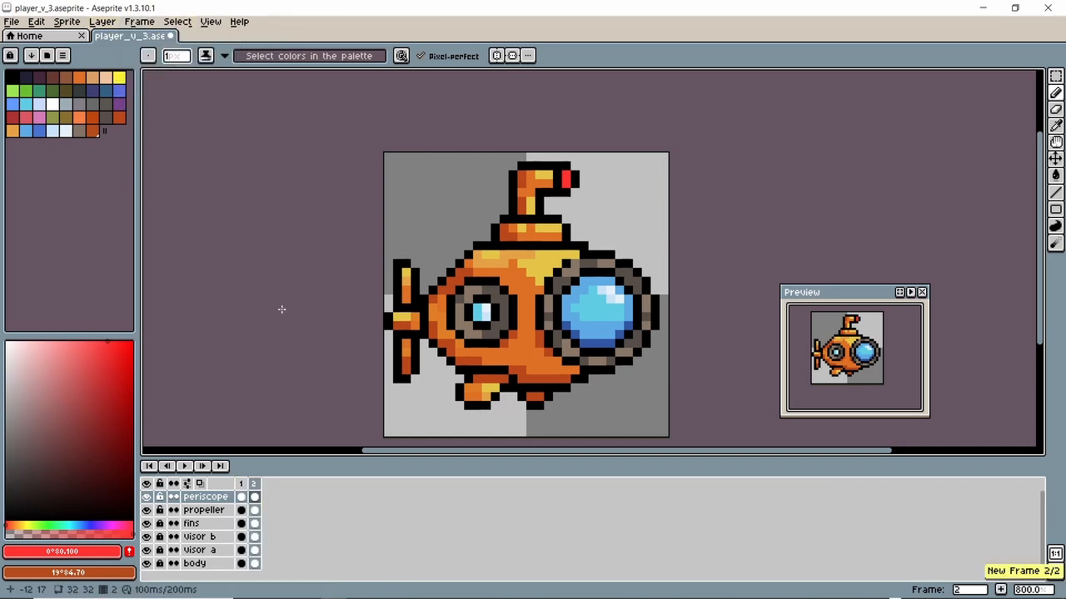
key("alt+n")
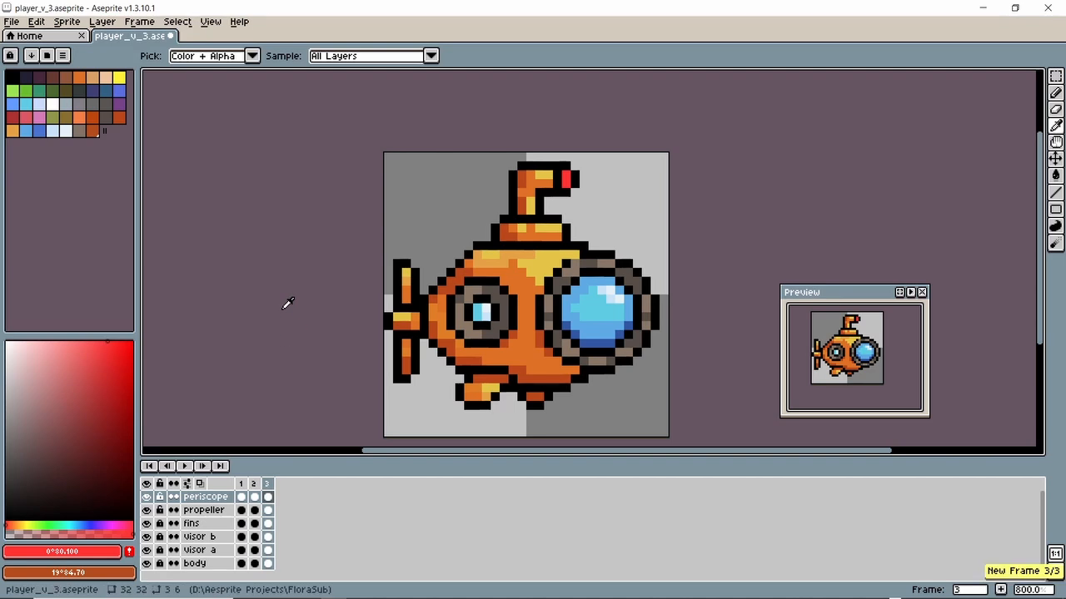
key("alt+n")
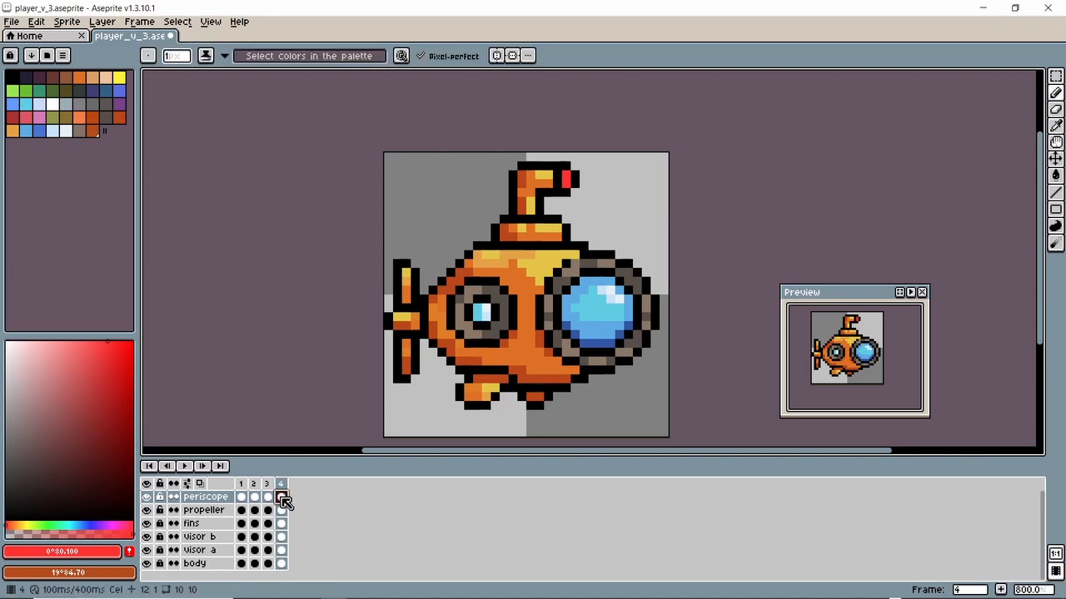
Step: Lock every layer except the periscope layer
left_click(160, 497)
left_click(161, 498)
left_click(161, 499)
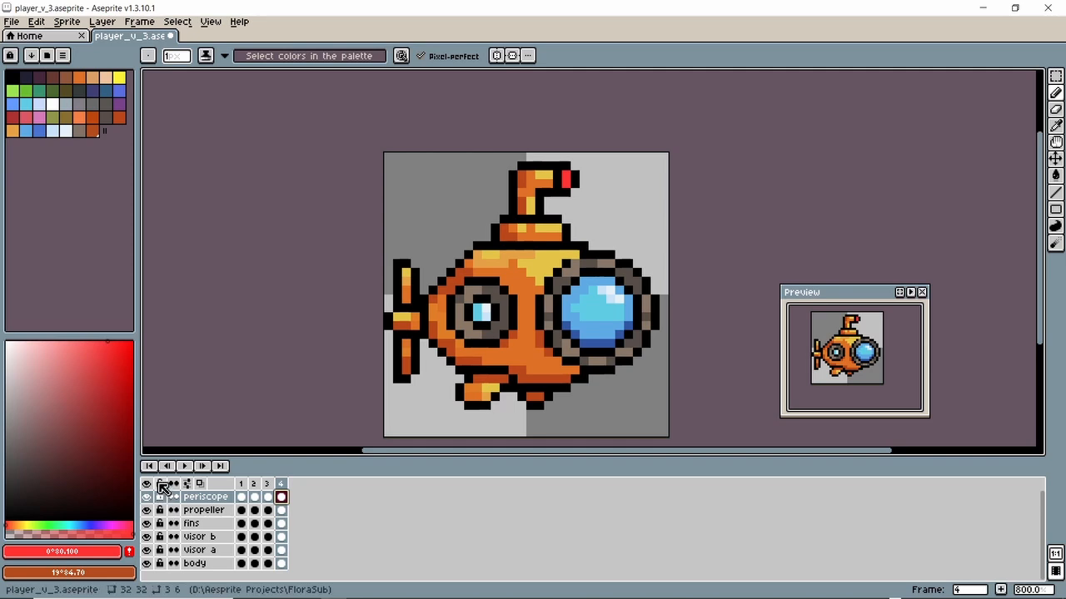
left_click(161, 498)
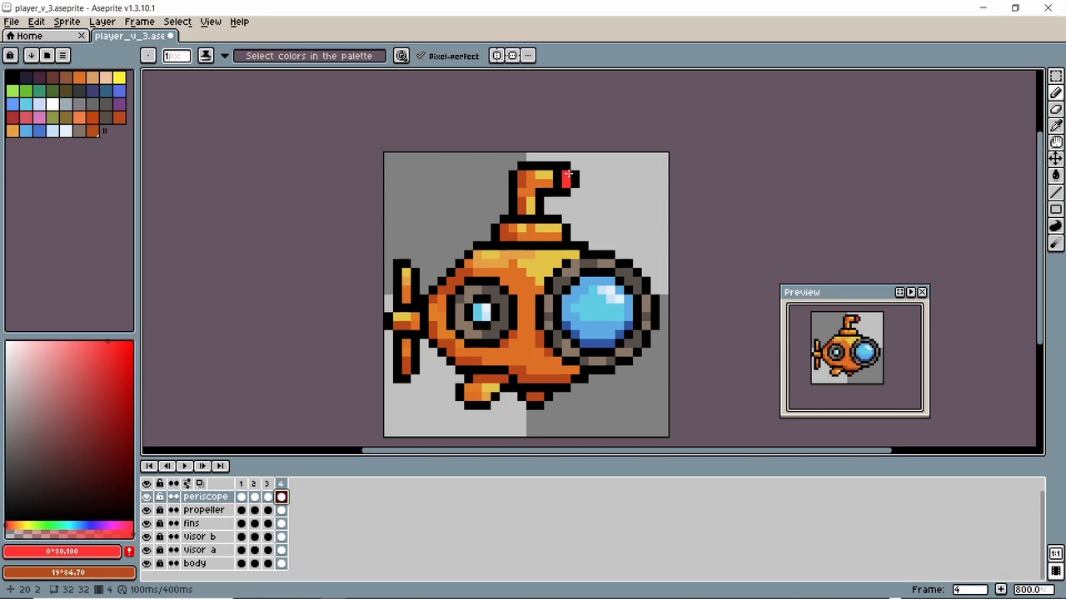
Step: Recolour the periscope lens in frame 4 with sampled oranges, #df7126 for the upper pixel and #ba471a for the lower one
key("i")
left_click(545, 179)
key("b")
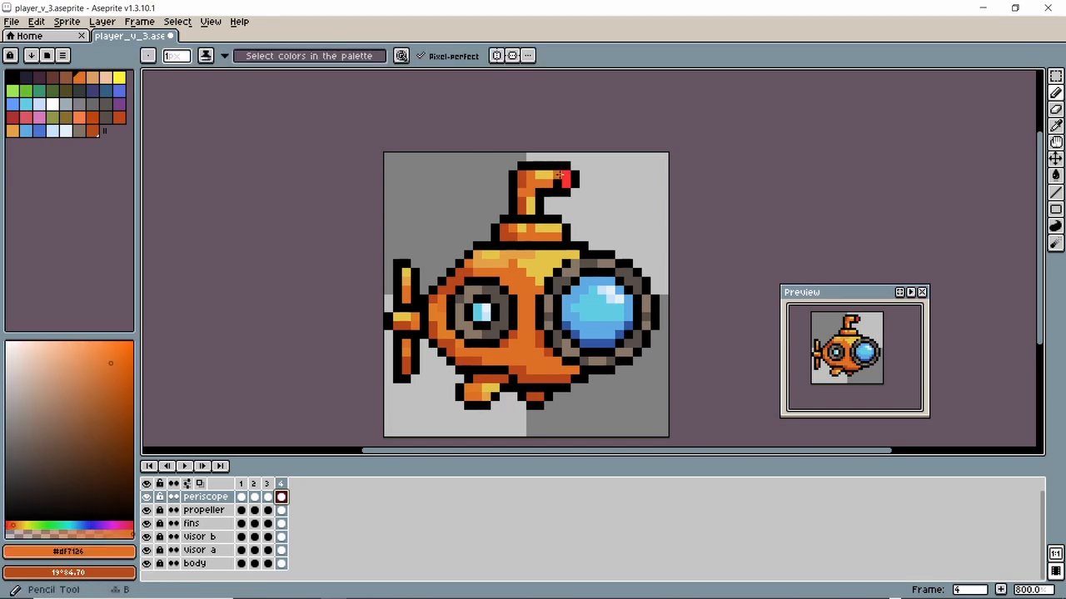
key("i")
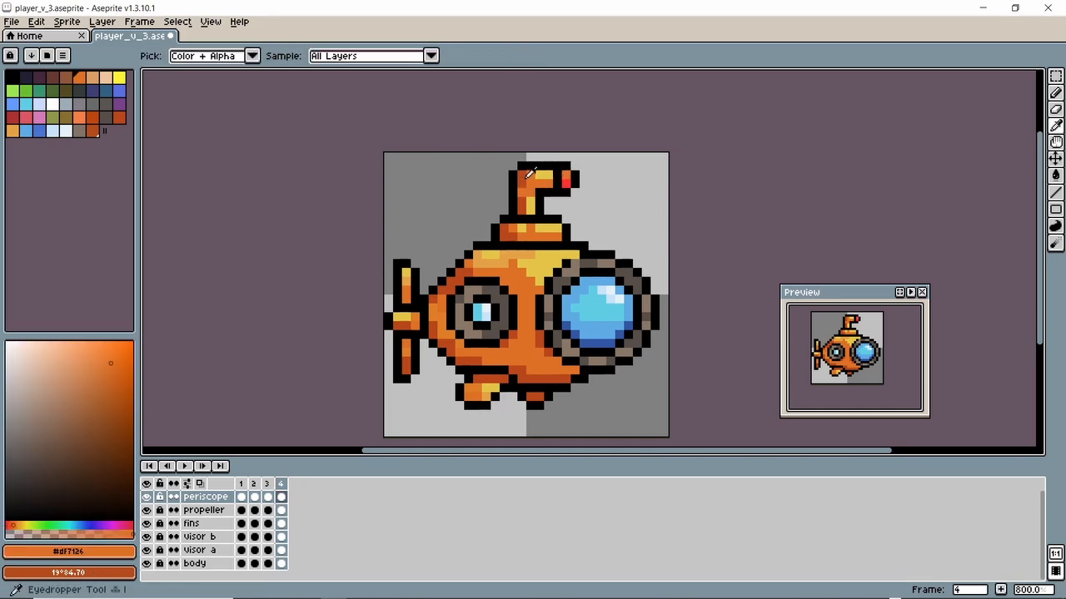
left_click(540, 182)
key("b")
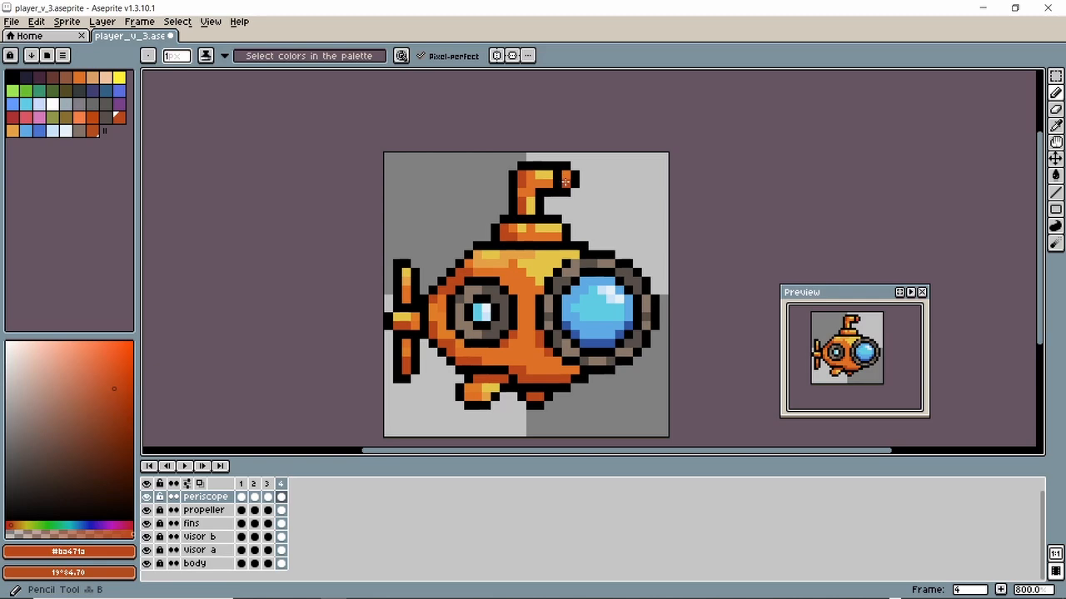
Step: Play the four-frame animation to check the blinking periscope lens, and stop playback
left_click(185, 467)
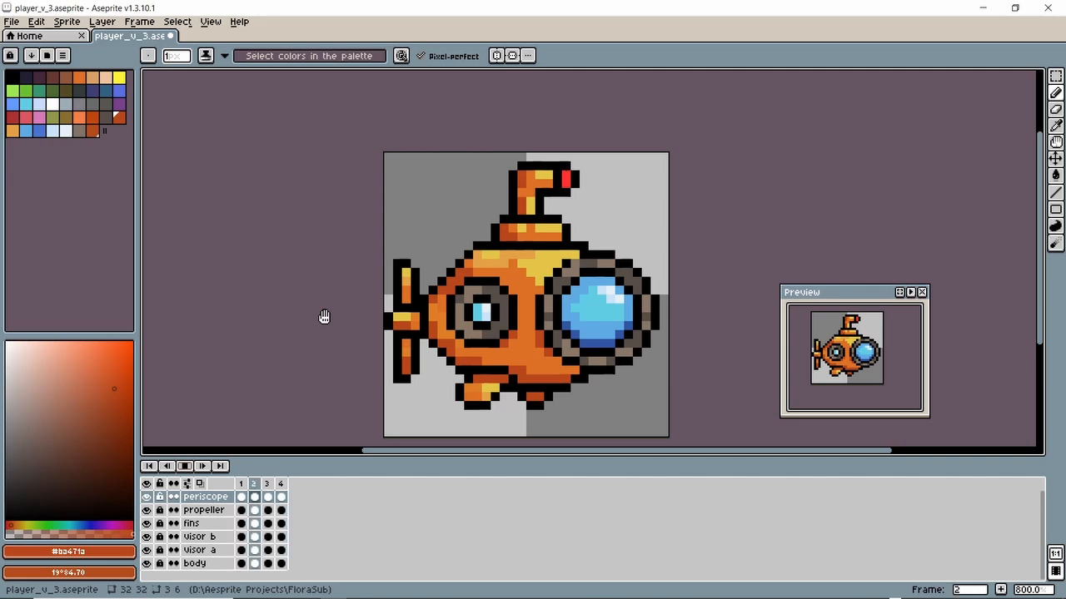
left_click(187, 468)
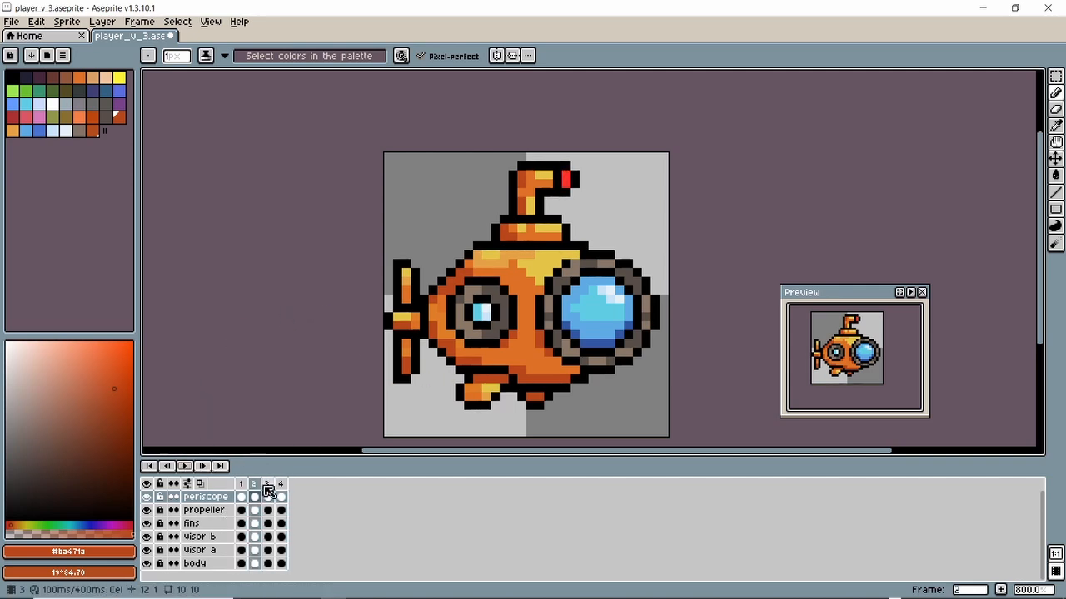
Step: Go to frame 1, lock the periscope layer, and unlock and select the propeller layer for editing
left_click(245, 484)
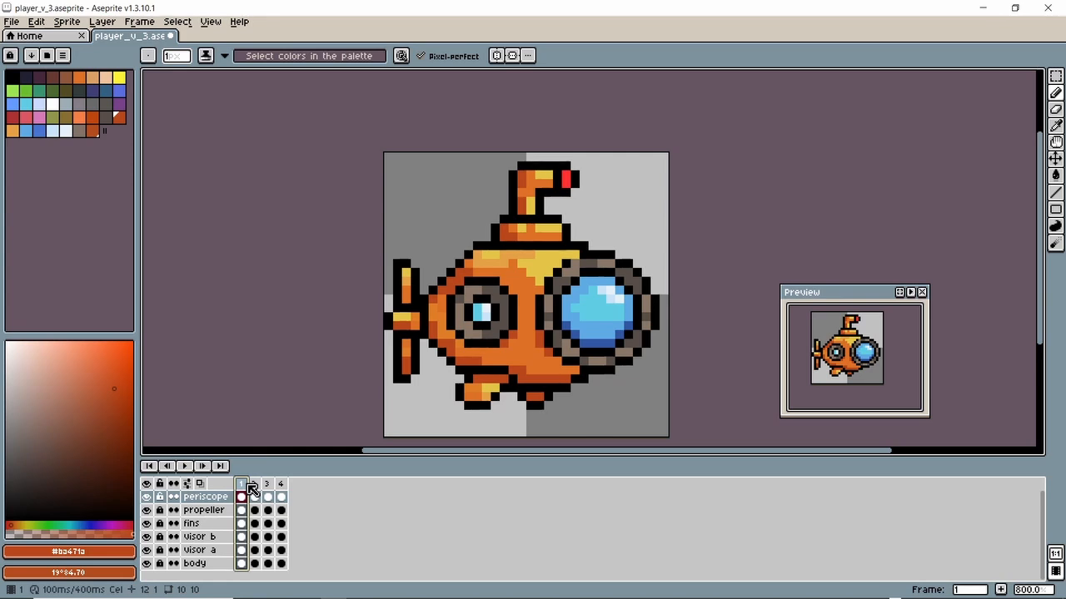
left_click(162, 497)
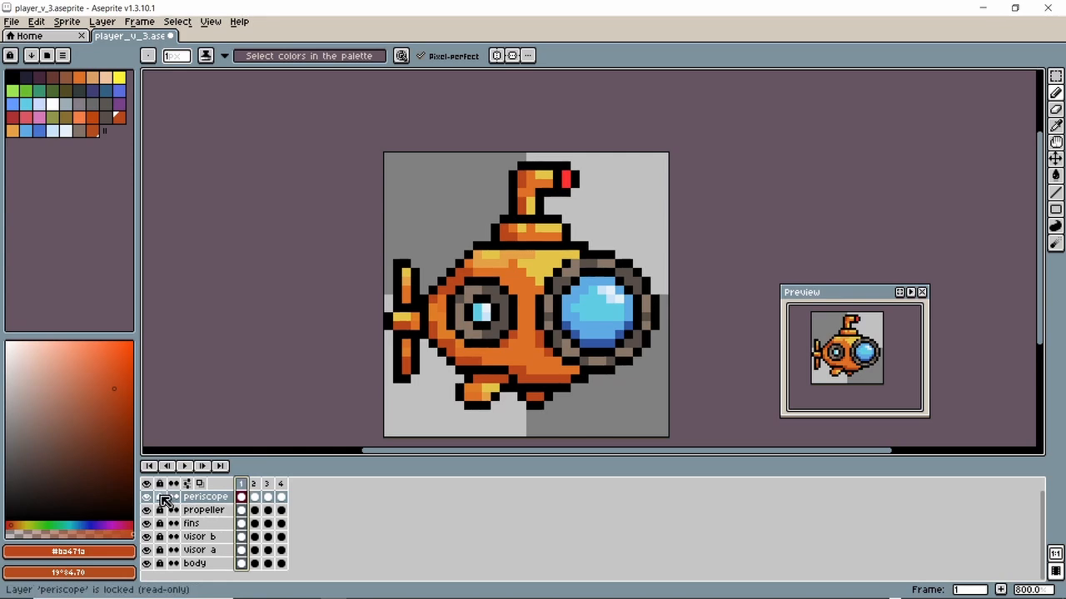
left_click(204, 510)
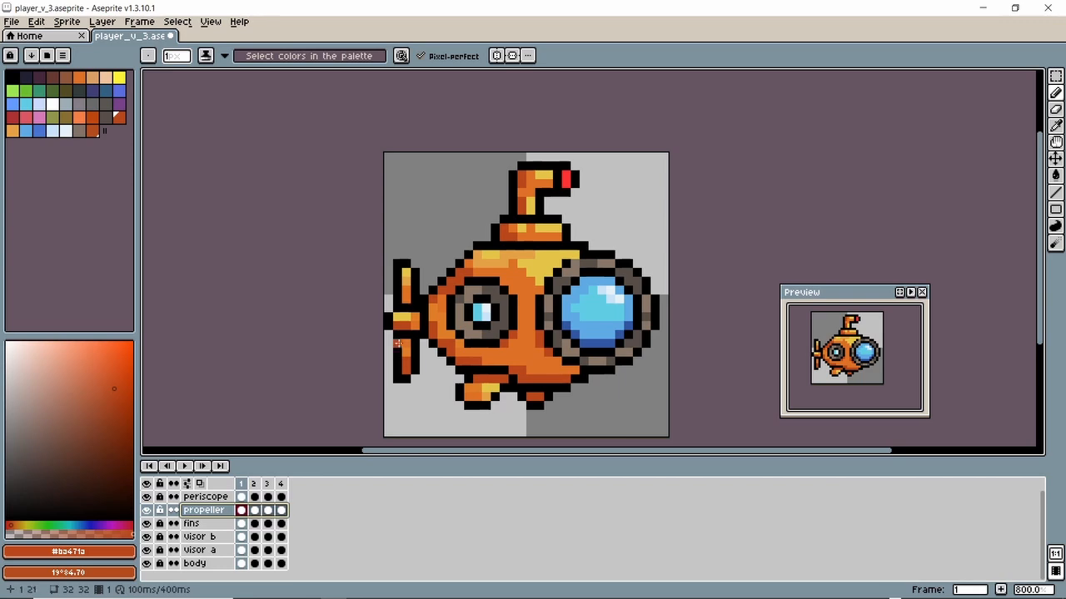
Step: Activate the rectangular marquee selection and enlarge the view of the submarine's propeller
left_click(1054, 76)
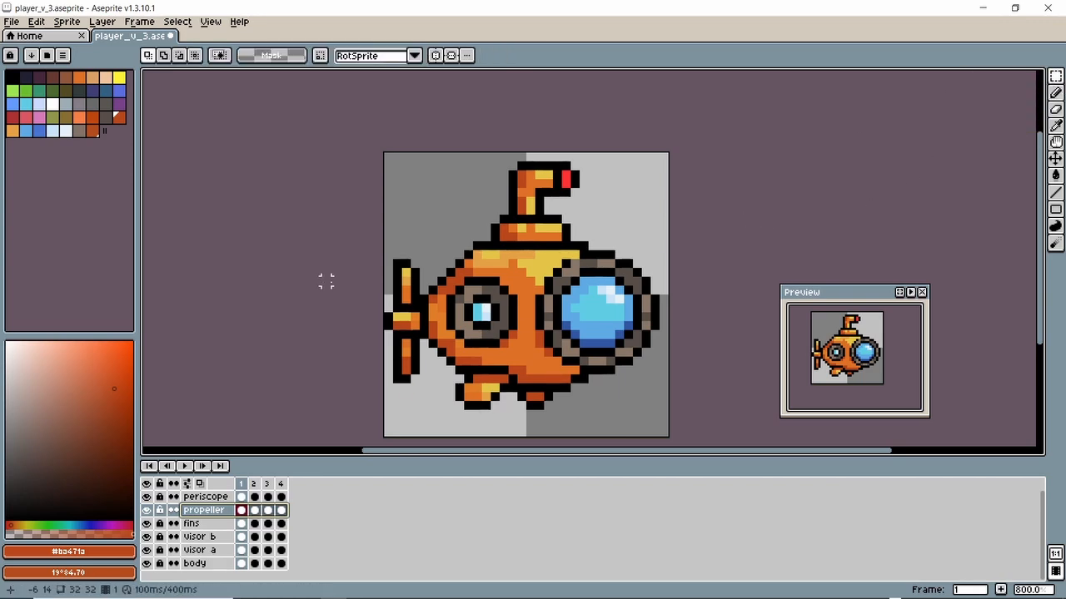
scroll(449, 271, "up", 3)
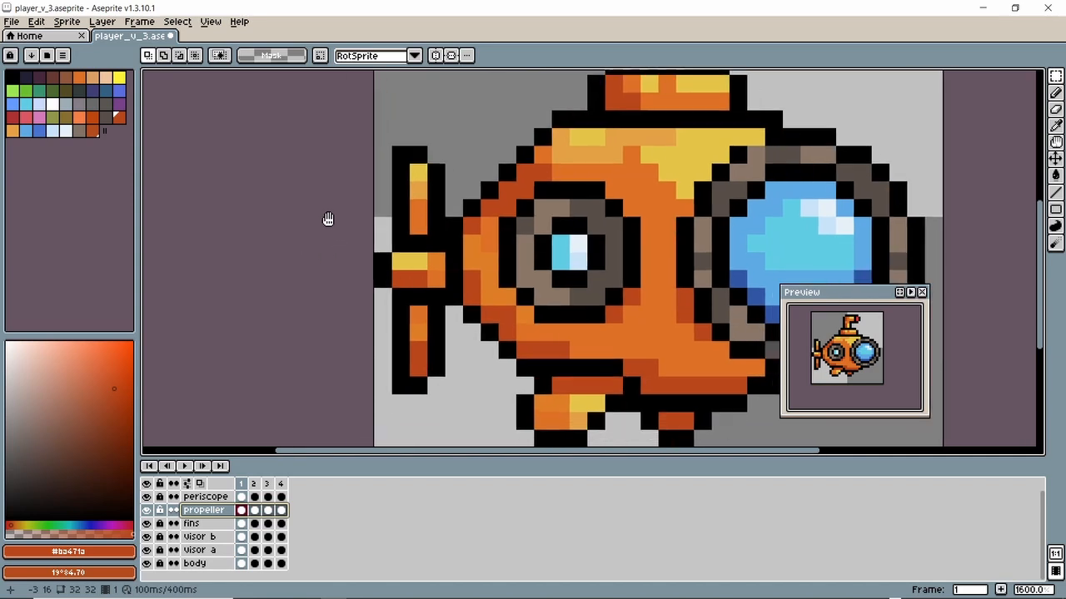
left_click_drag(385, 136, 440, 246)
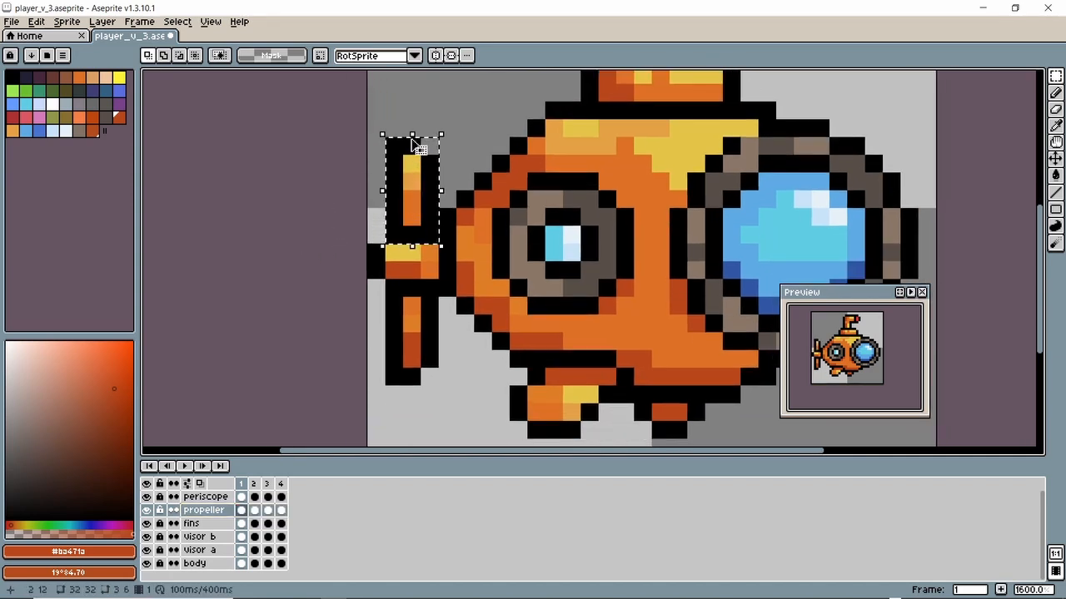
left_click_drag(412, 135, 416, 151)
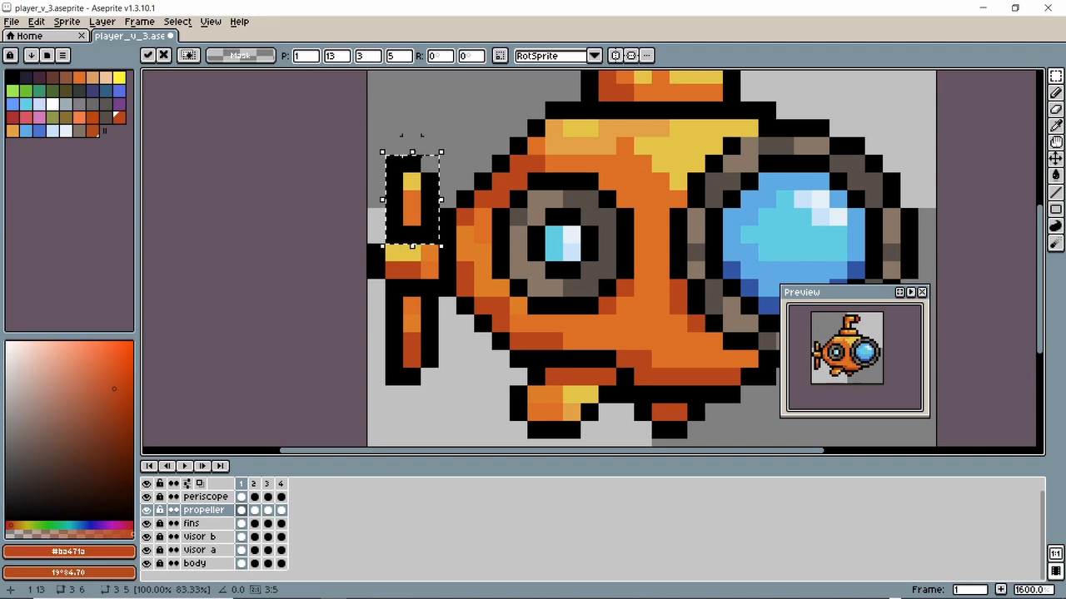
key("ctrl+z")
key("ctrl+d")
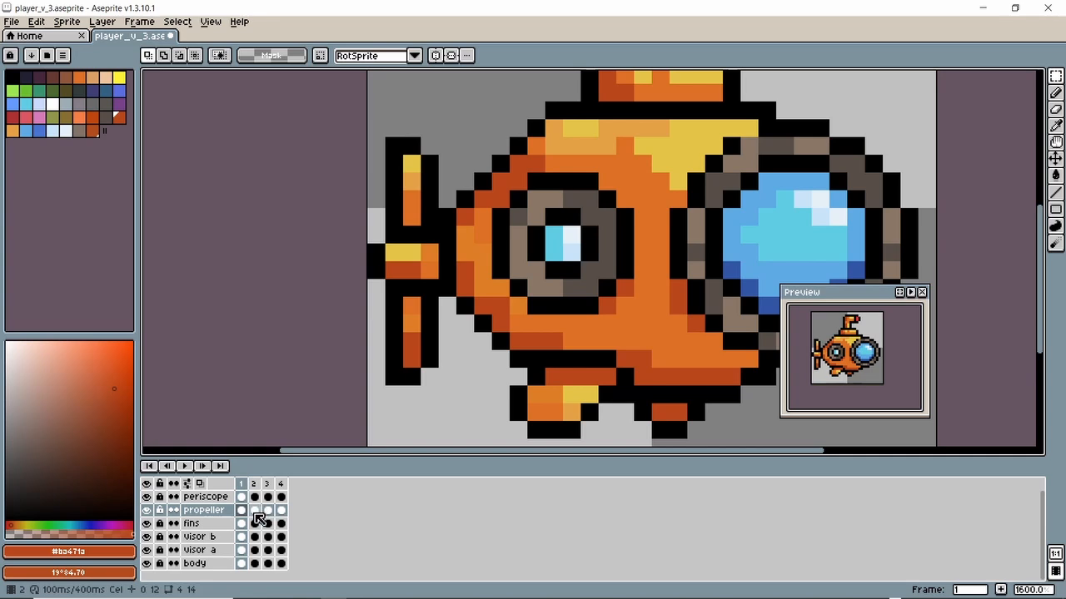
Step: In frame 2, squash the upper and lower propeller blades toward the hub to 5 pixels tall each, and clear the selection
left_click(255, 511)
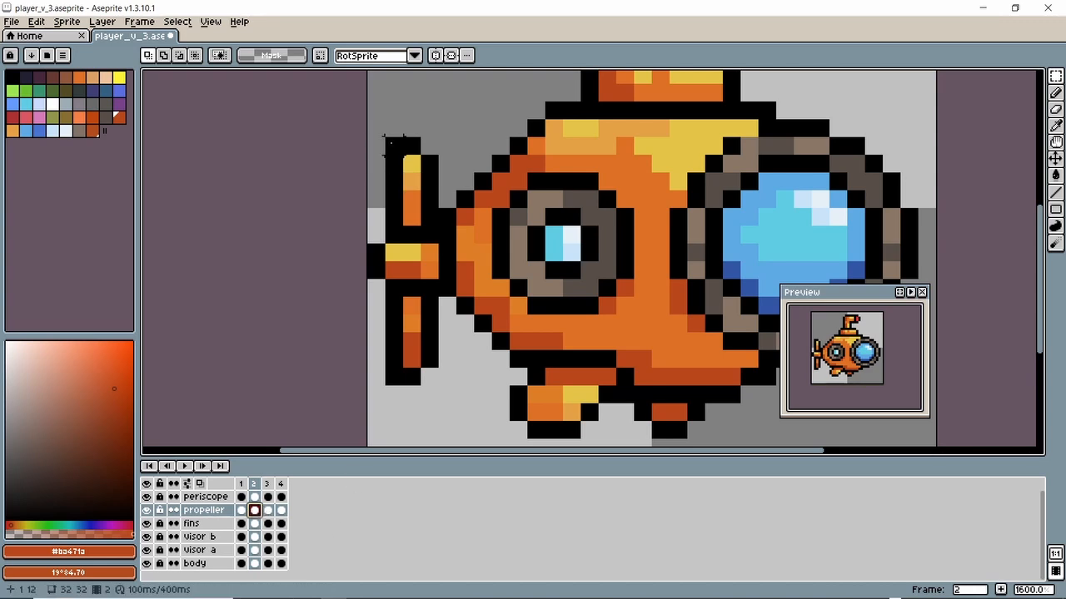
left_click_drag(392, 144, 432, 237)
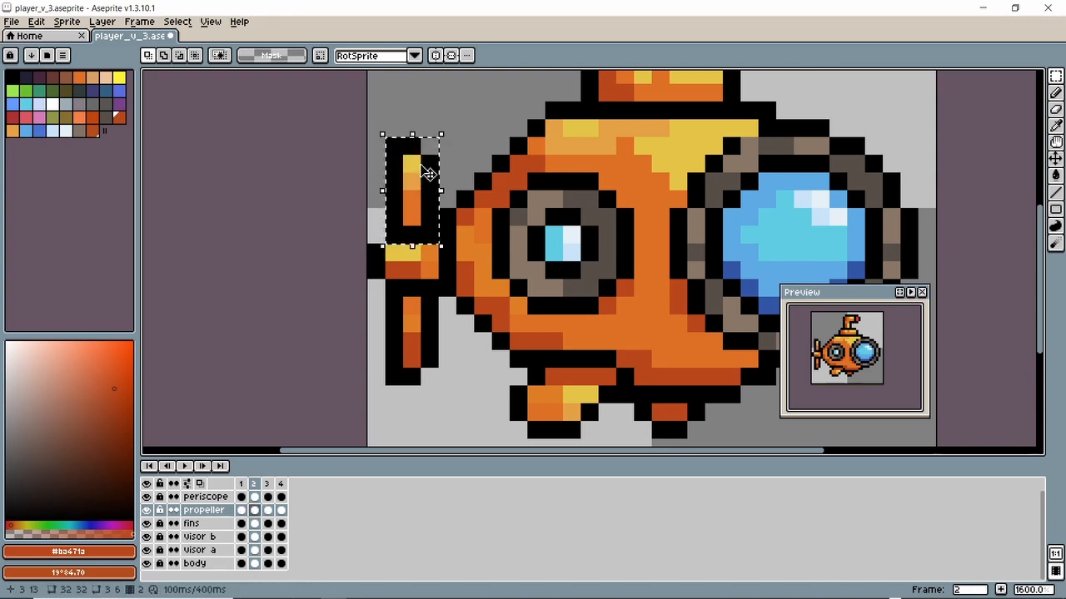
left_click_drag(423, 151, 422, 169)
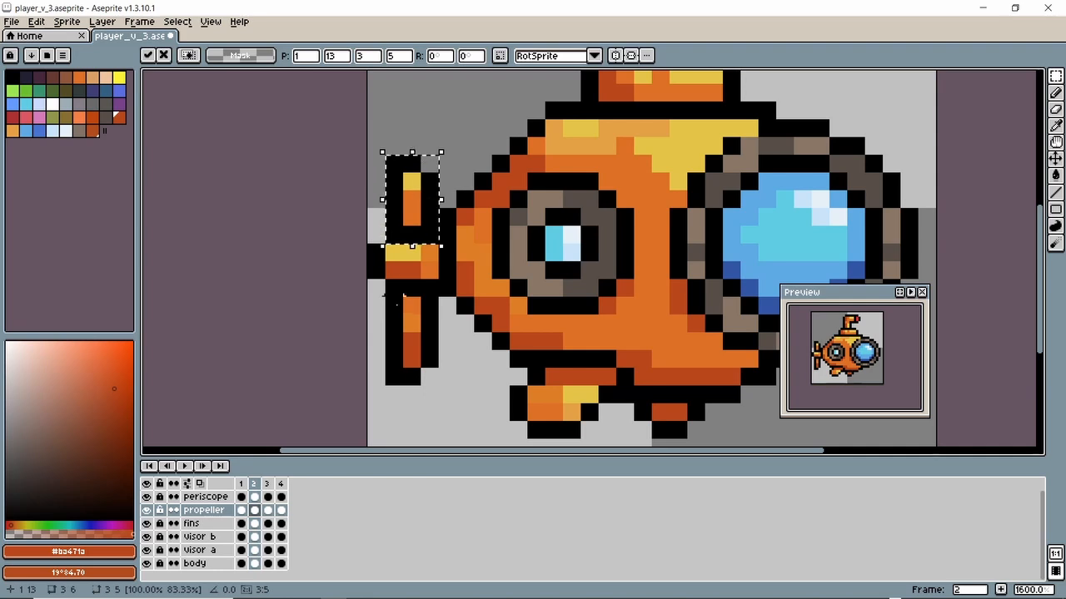
left_click_drag(392, 285, 425, 385)
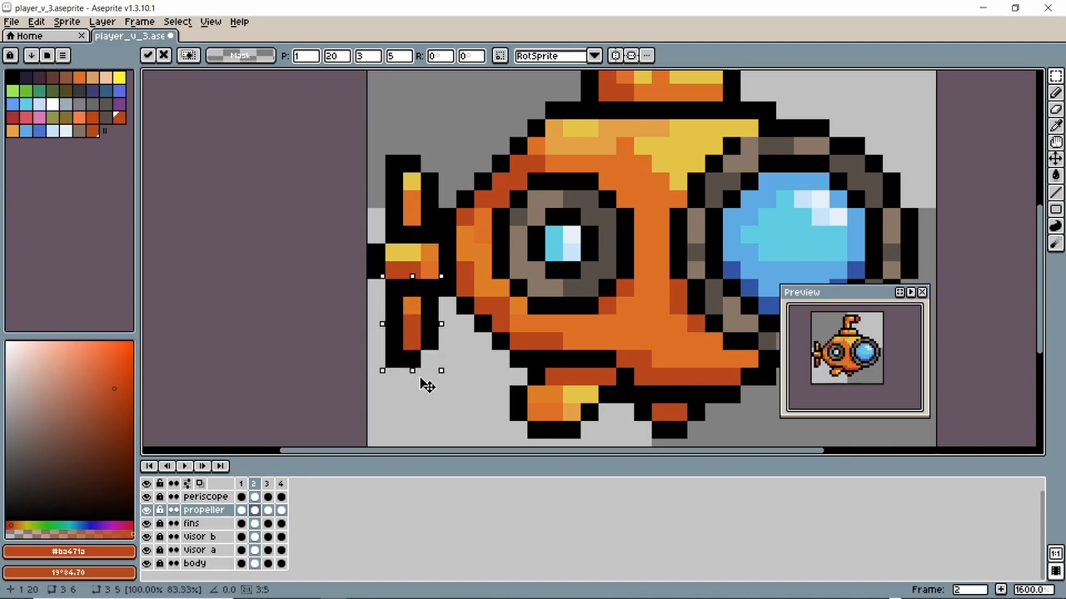
left_click(239, 485)
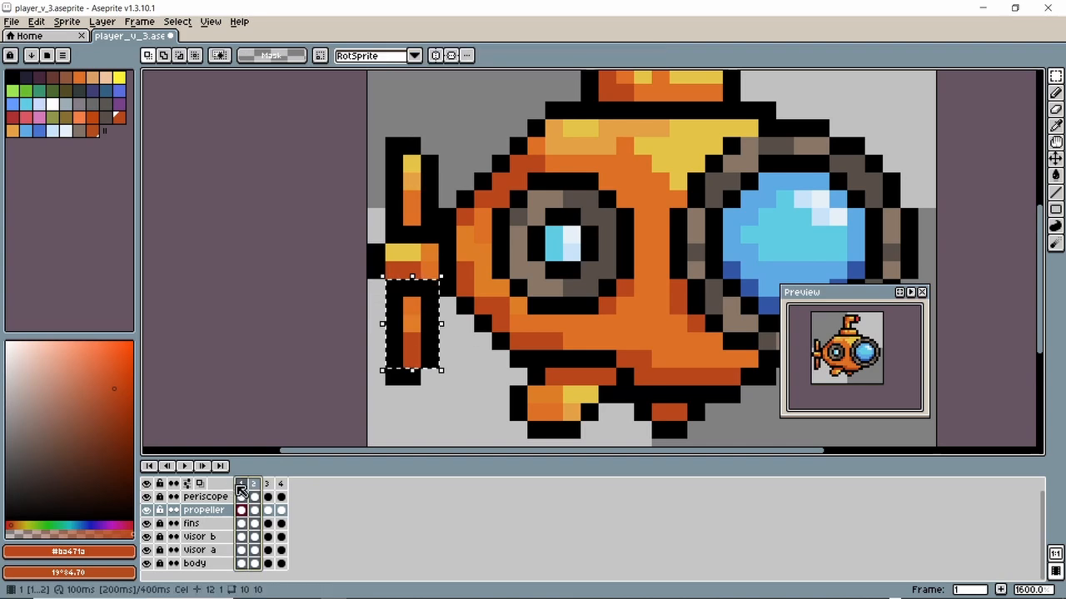
left_click_drag(237, 486, 269, 493)
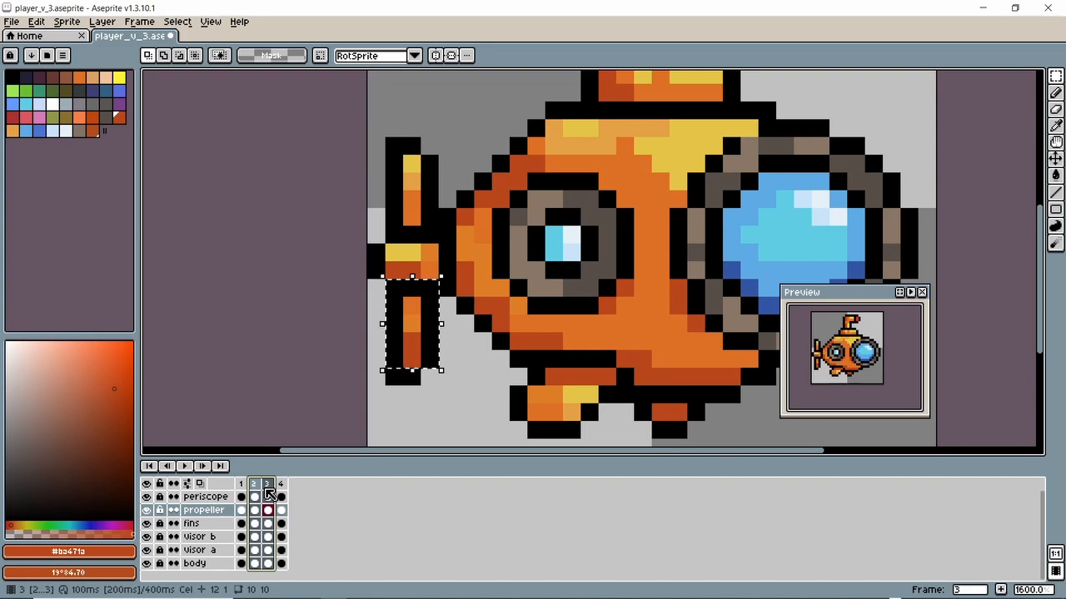
left_click(268, 512)
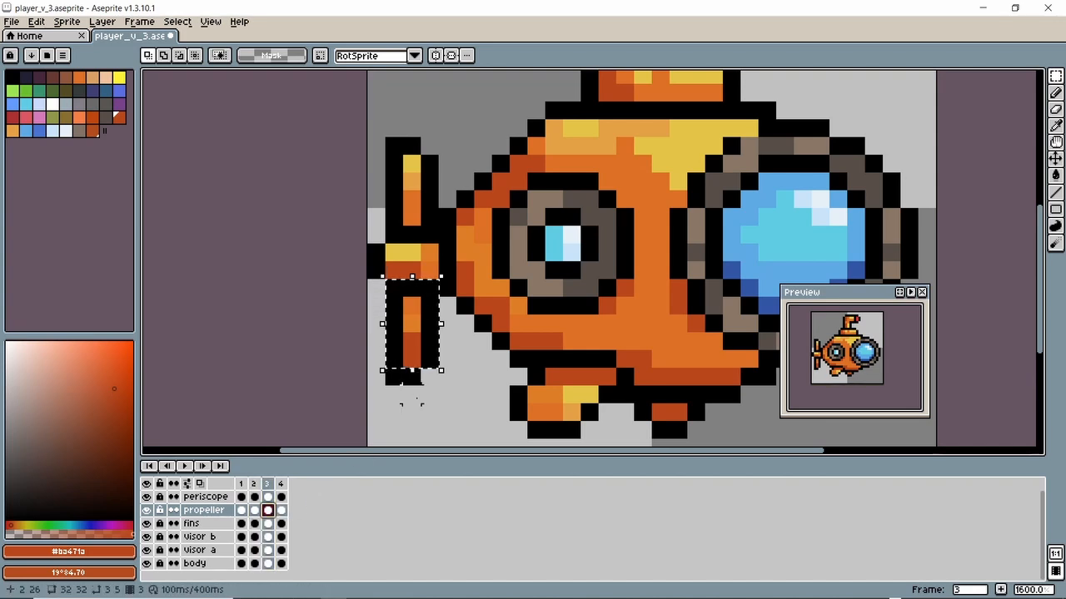
key("ctrl+d")
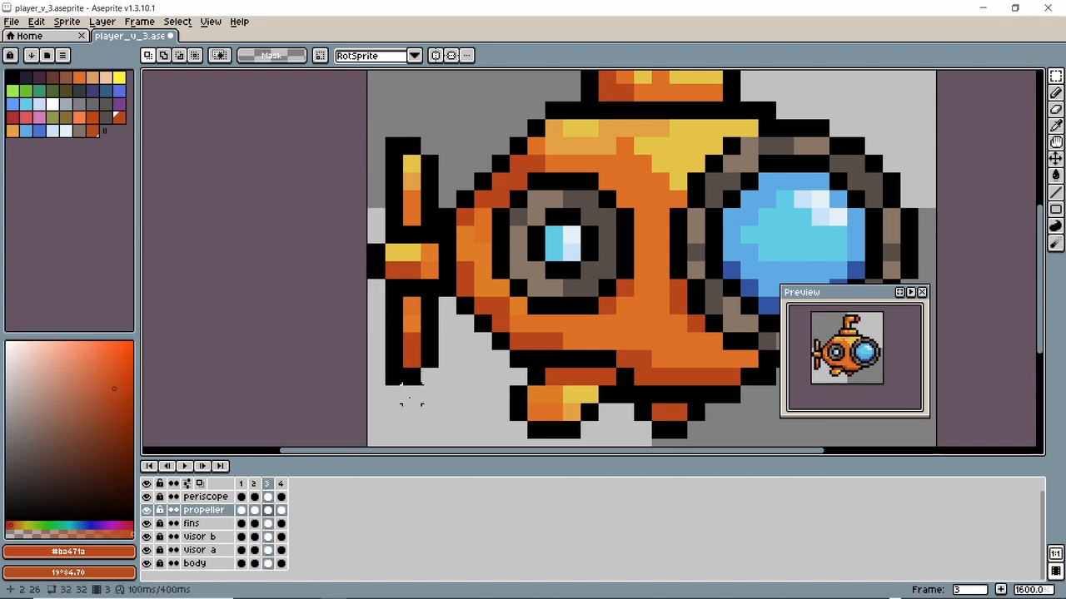
Step: Copy the shortened propeller from frame 2 into frame 3 and flip through frames 1 to 3 to compare them
left_click(253, 510)
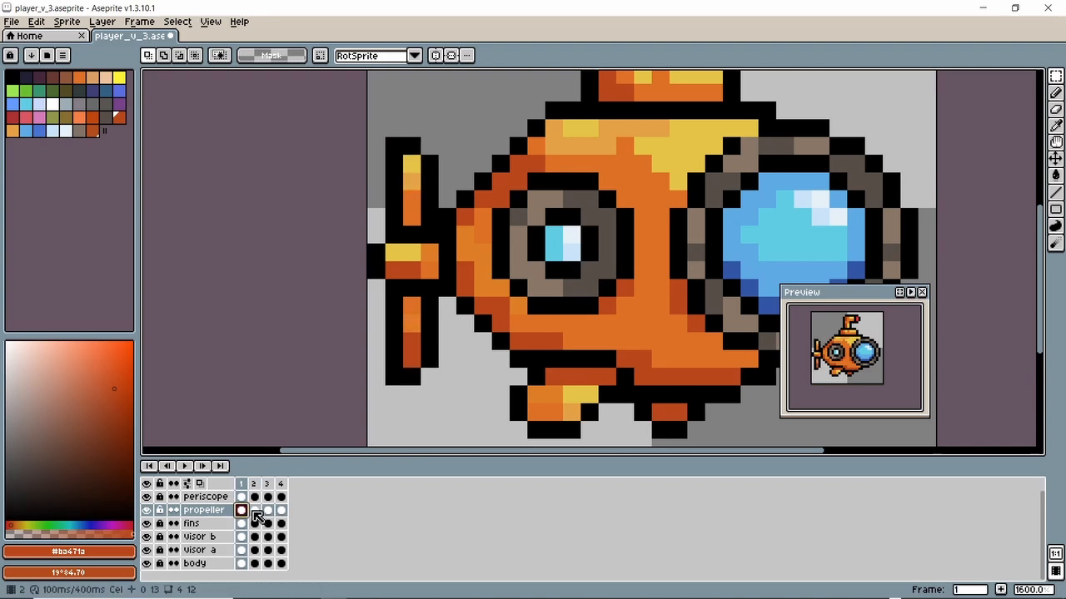
left_click(254, 510)
left_click(268, 510)
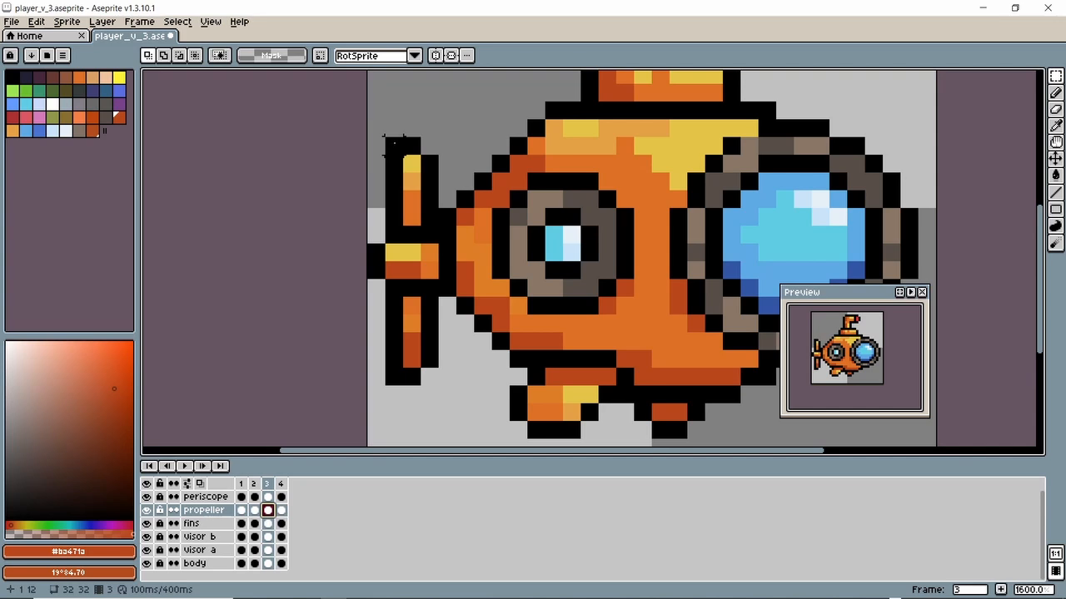
left_click(254, 511)
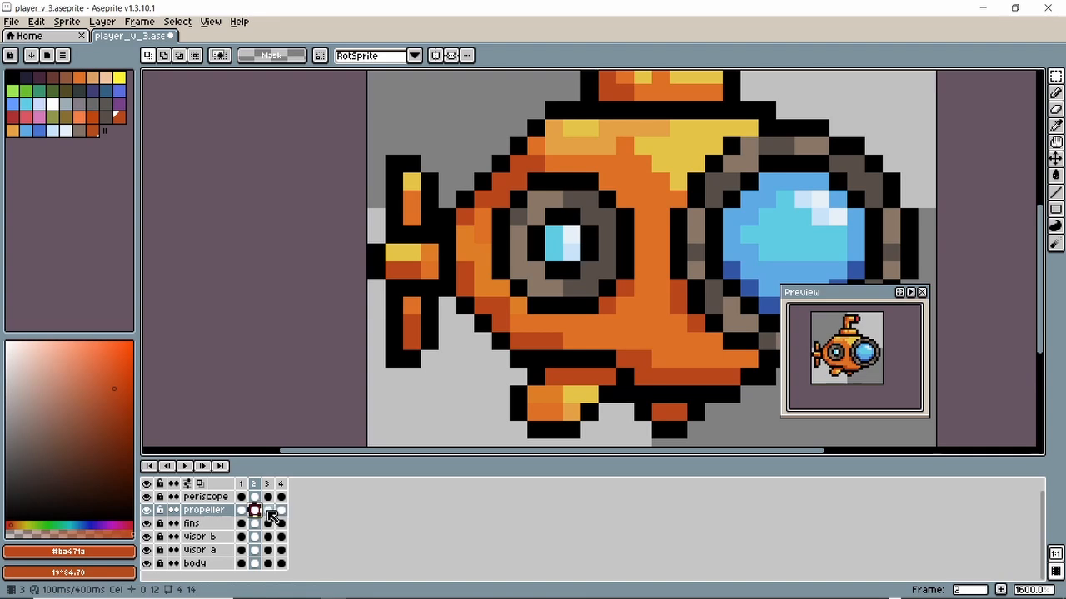
left_click(268, 511)
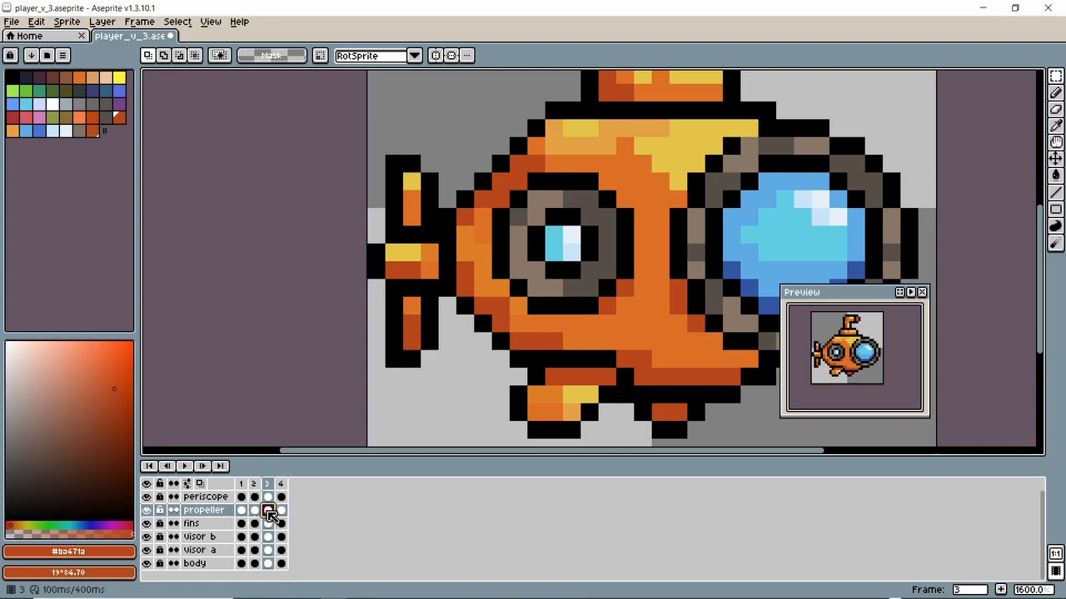
left_click(241, 510)
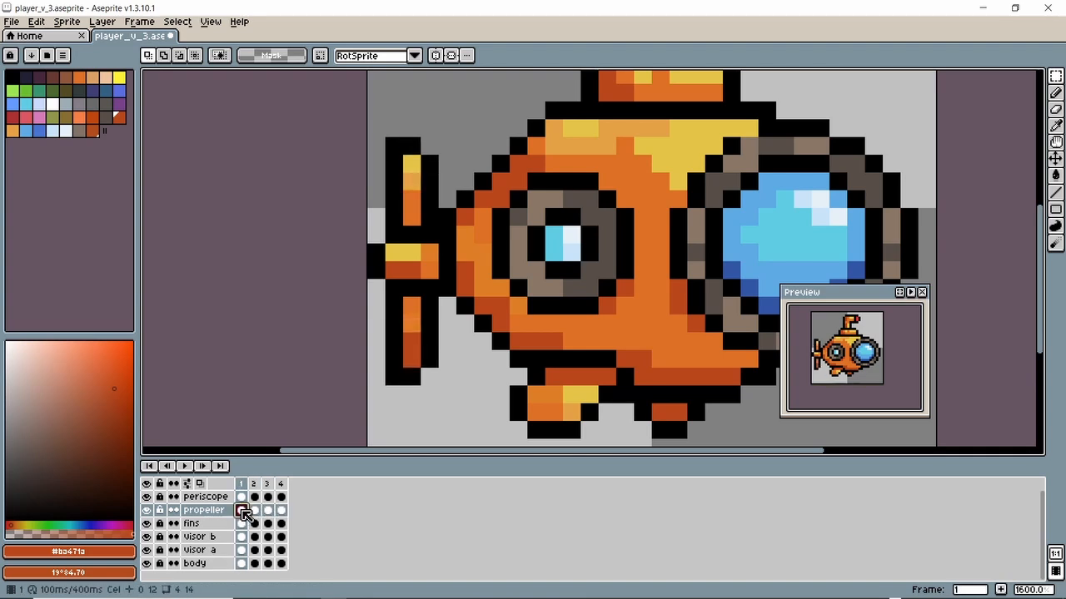
left_click(254, 510)
left_click(268, 510)
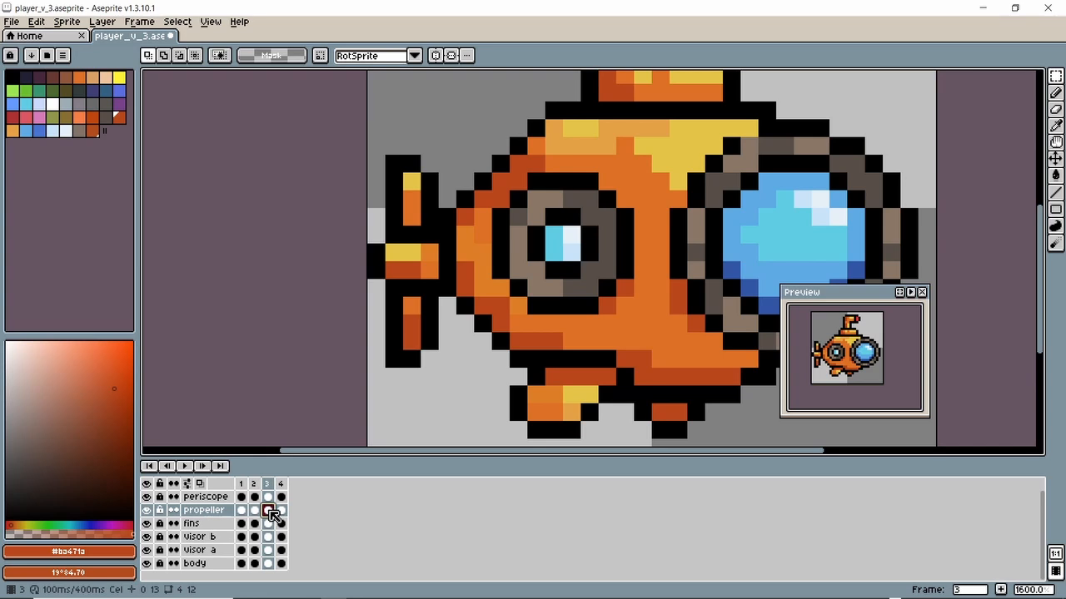
Step: In frame 3, squash the lower and upper propeller blades to 4 pixels tall each, and deselect
left_click_drag(385, 277, 420, 354)
left_click_drag(391, 162, 431, 239)
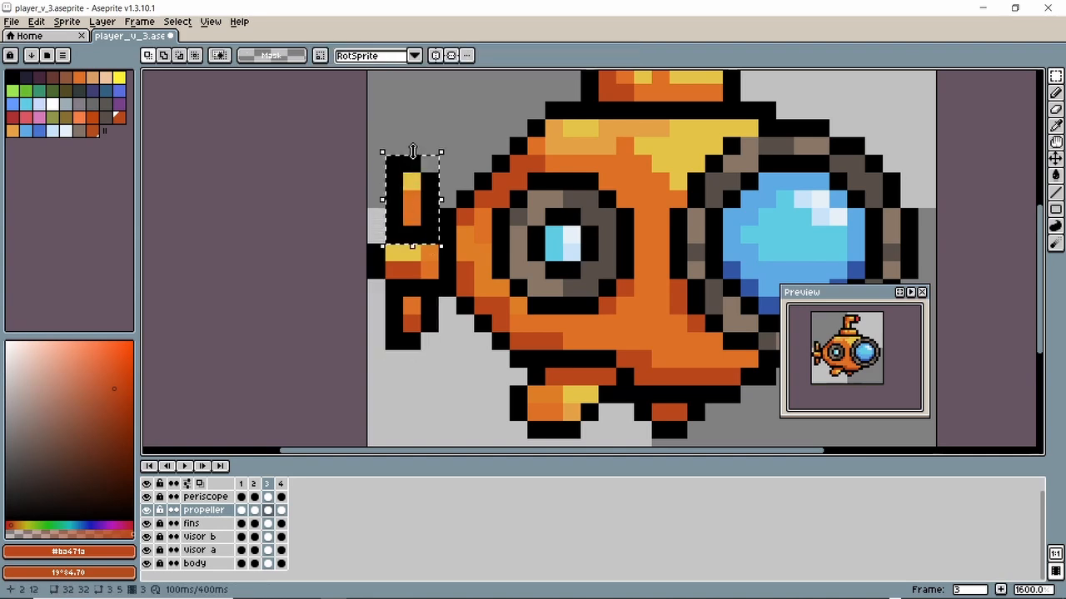
left_click_drag(412, 151, 412, 167)
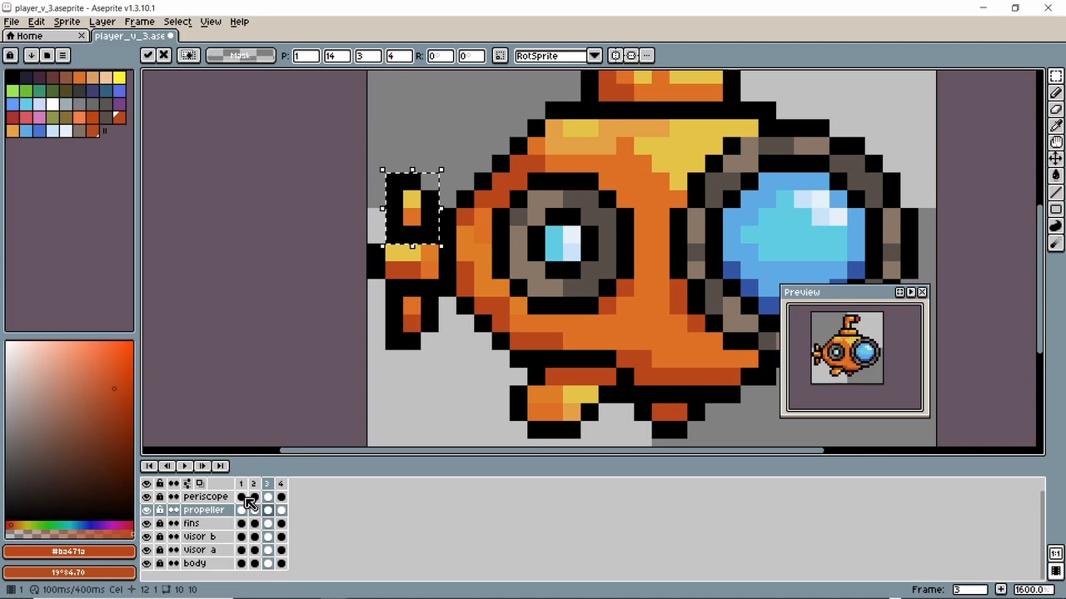
key("ctrl+d")
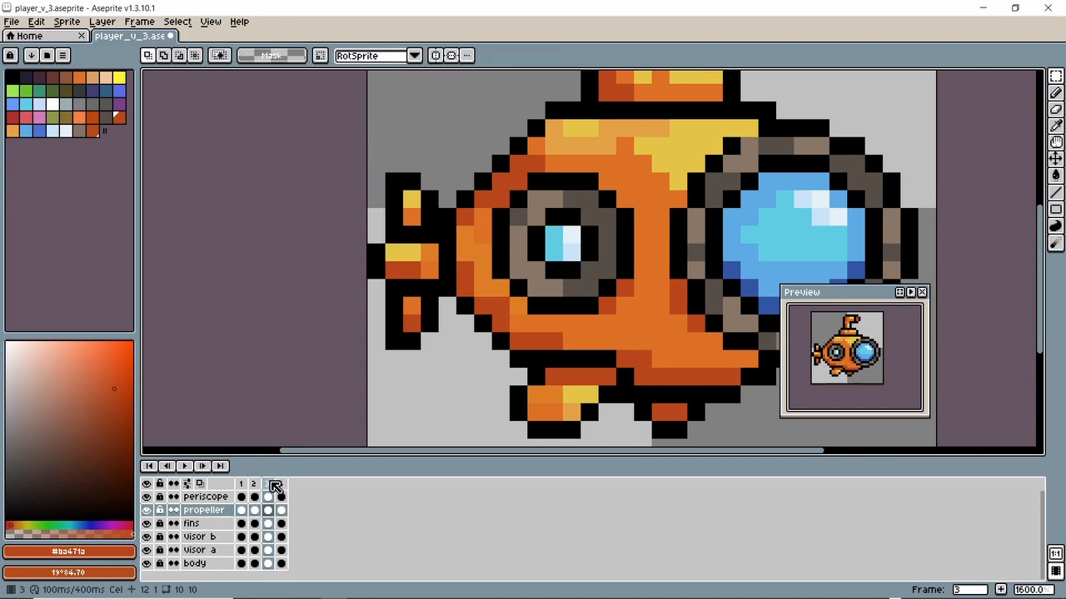
Step: In frame 4 of the propeller layer, squash the upper blade to 3 pixels tall and the lower blade to 2 pixels
mouse_move(269, 483)
left_mouse_down()
mouse_move(248, 482)
mouse_move(280, 488)
left_mouse_up()
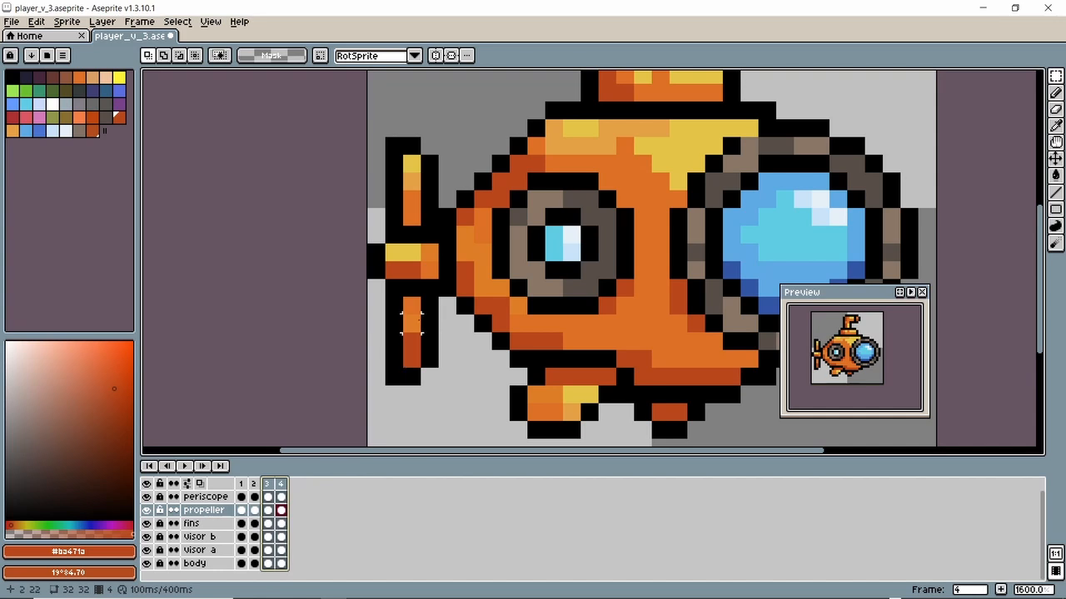
left_click(280, 509)
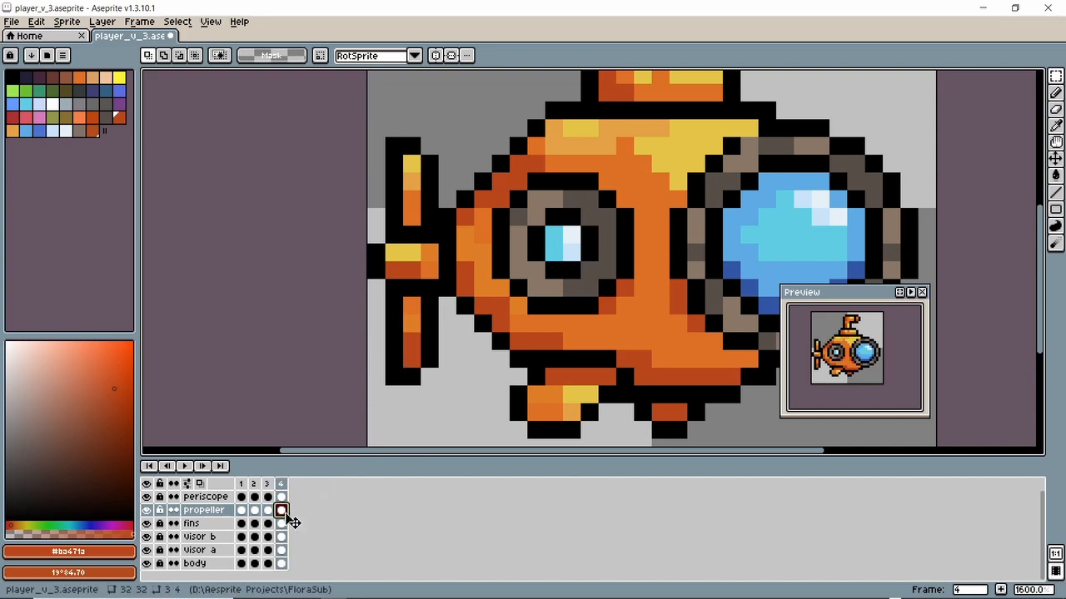
left_click_drag(388, 140, 439, 237)
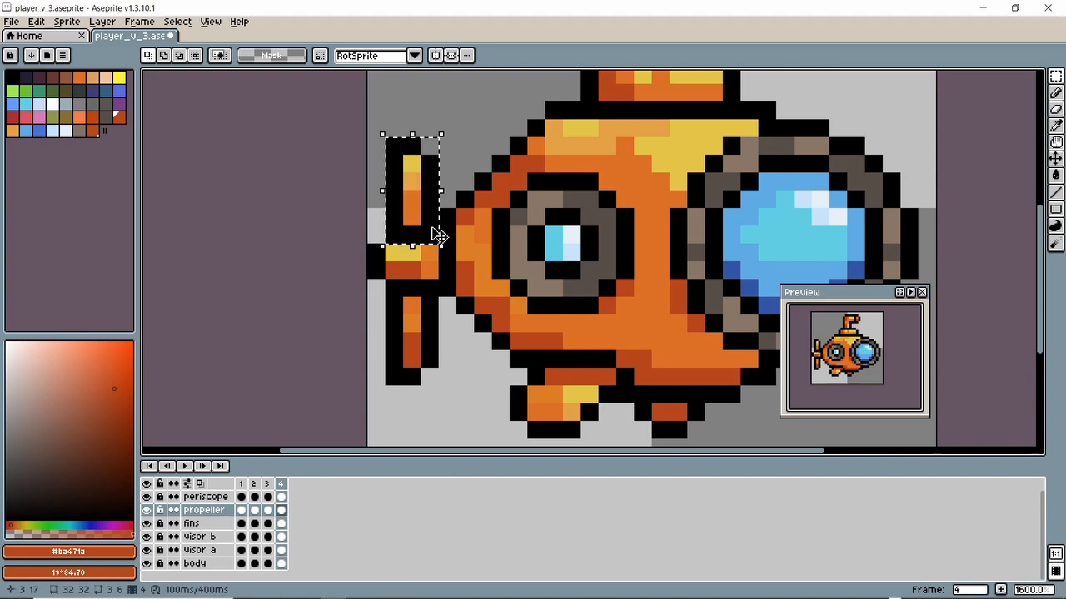
left_click_drag(414, 135, 425, 194)
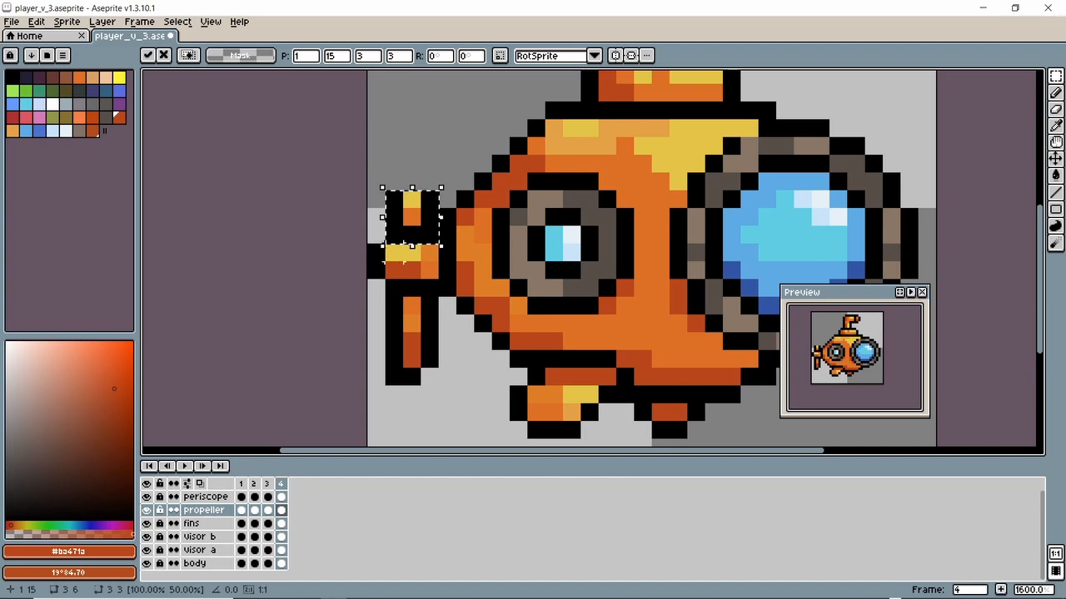
left_click_drag(386, 281, 416, 316)
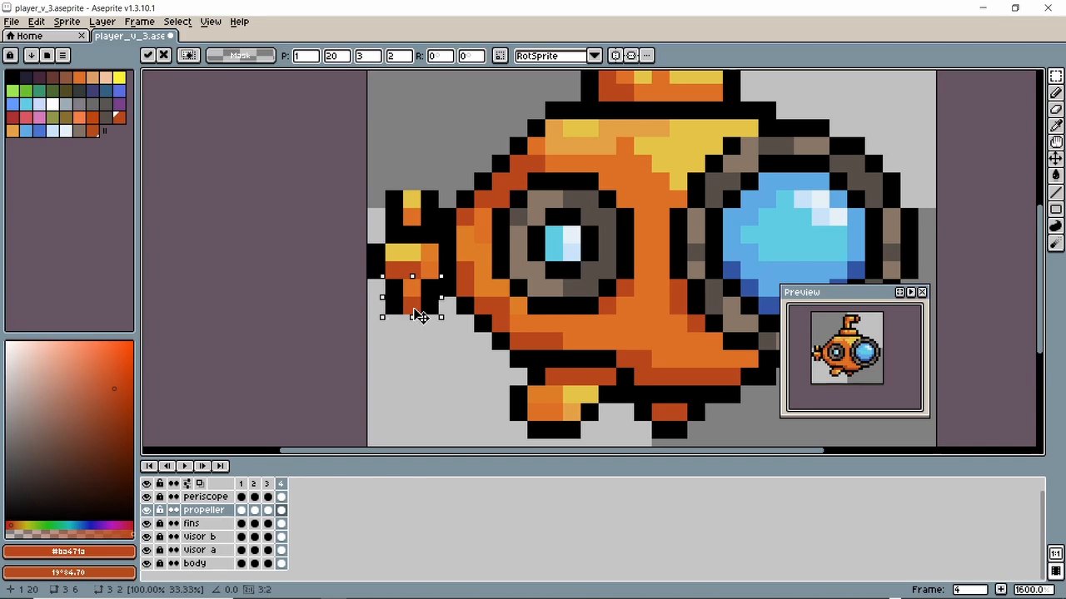
left_click(411, 358)
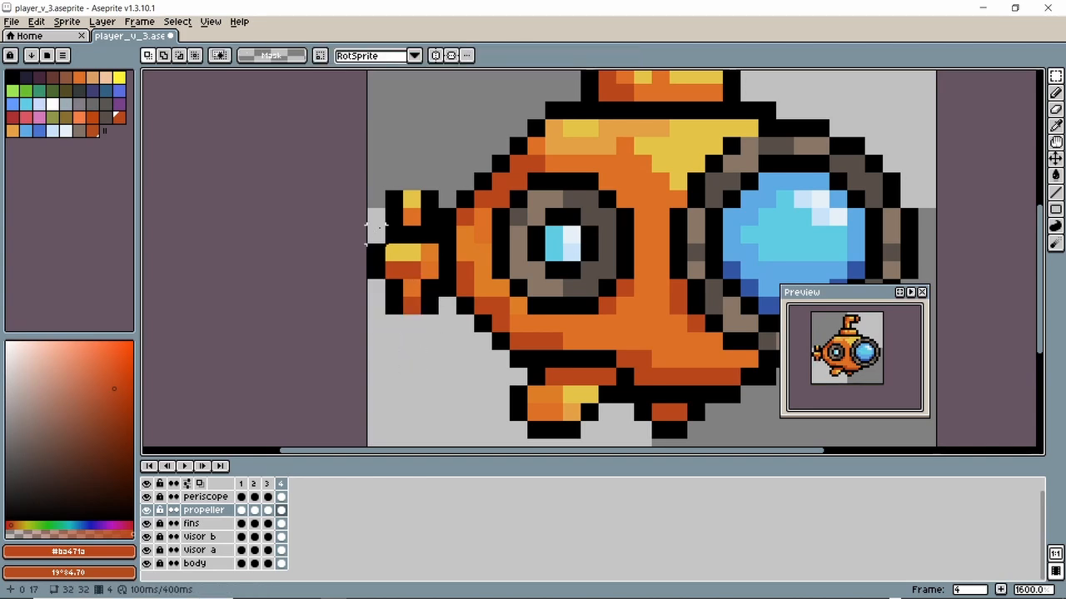
Step: Squash the upper propeller blade in frame 4 further to 2 pixels tall and clear the selection
left_click_drag(393, 198, 421, 229)
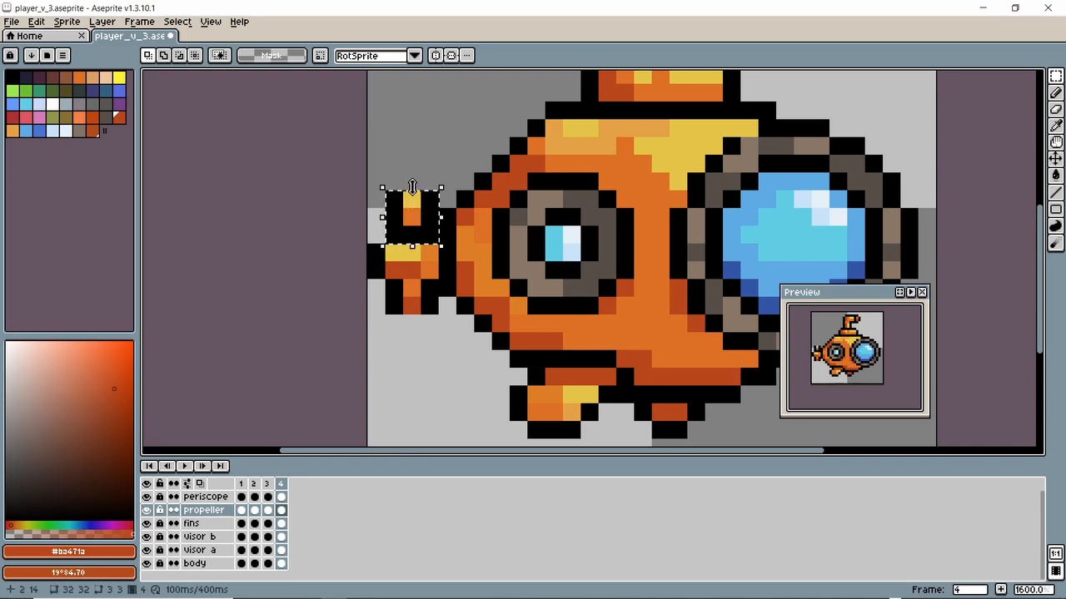
left_click_drag(419, 190, 418, 206)
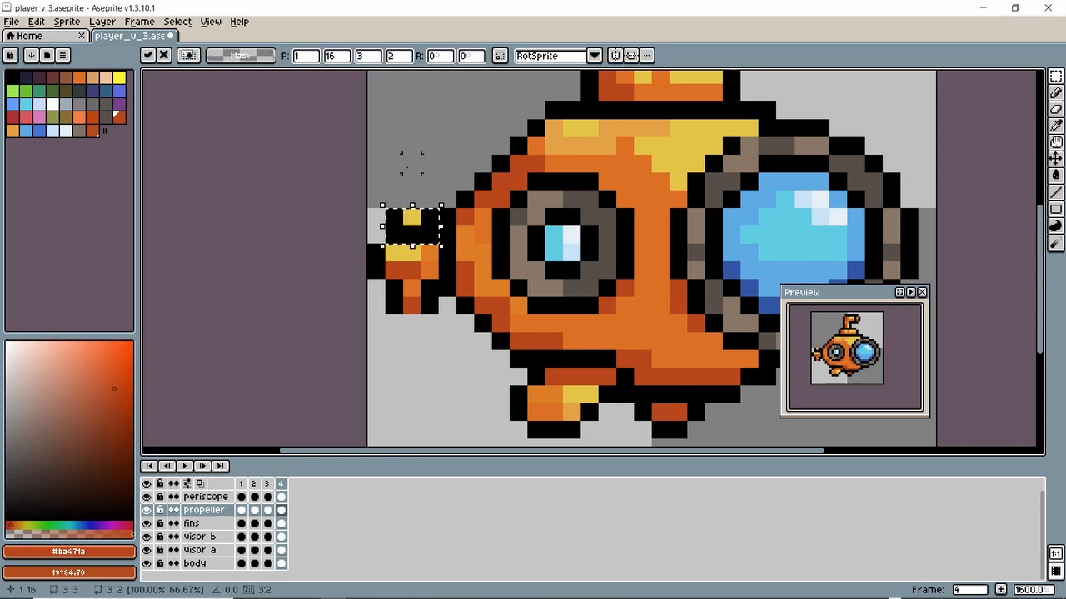
left_click(412, 164)
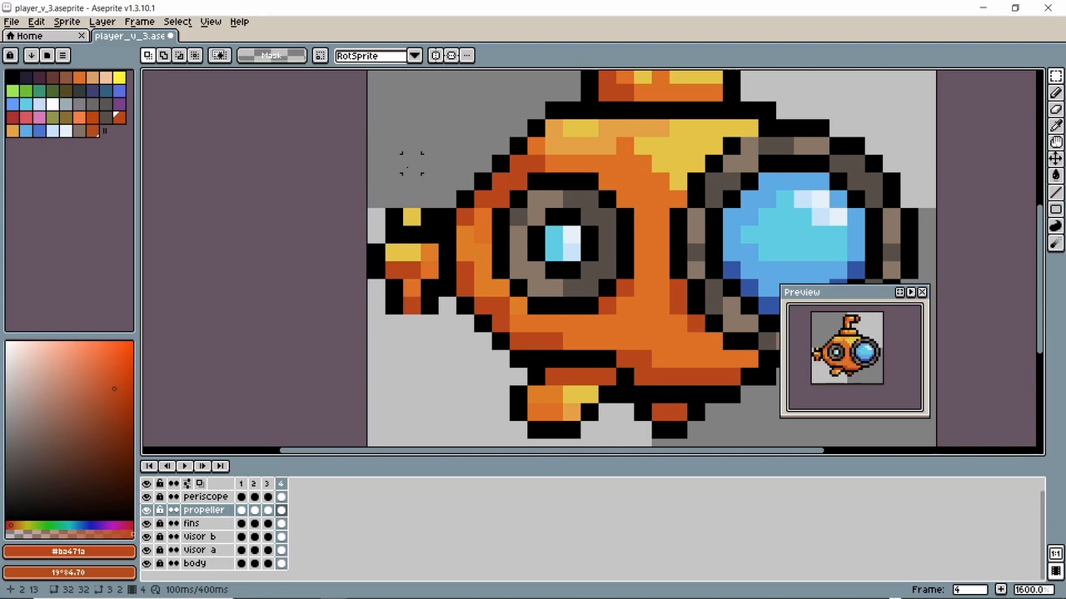
Step: Play the animation to check the propeller motion, stop playback, and step through the frames to frame 4
left_click(185, 467)
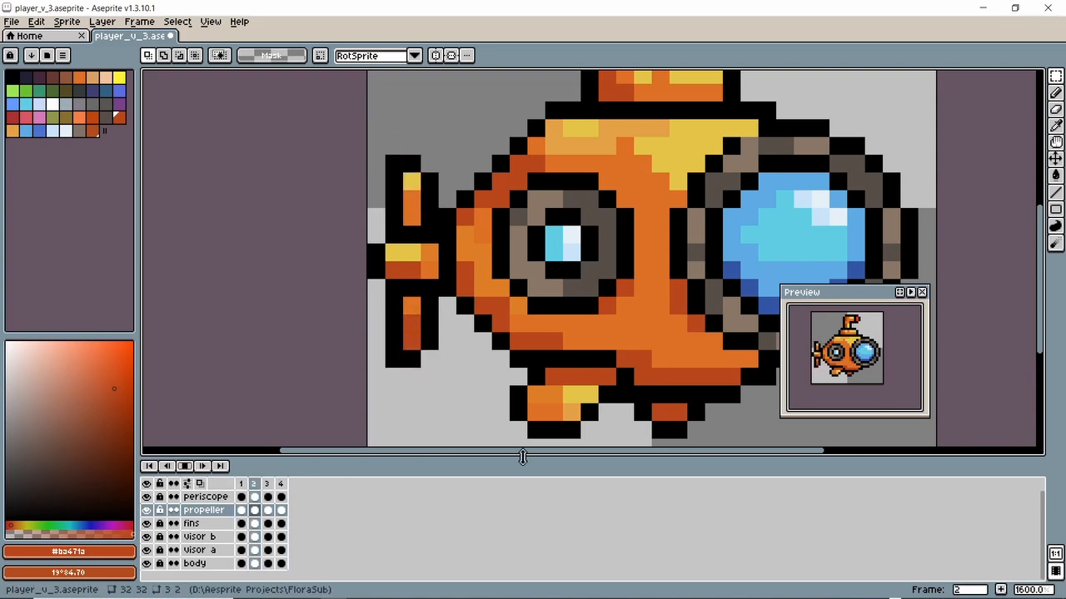
scroll(539, 235, "down", 4)
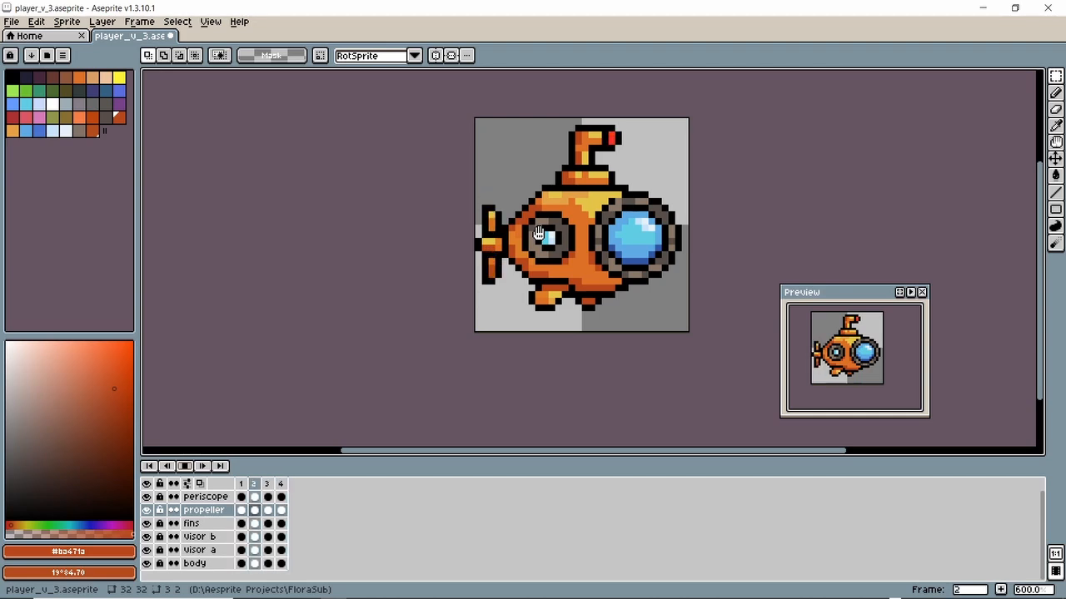
left_click(186, 465)
left_click_drag(245, 485, 284, 494)
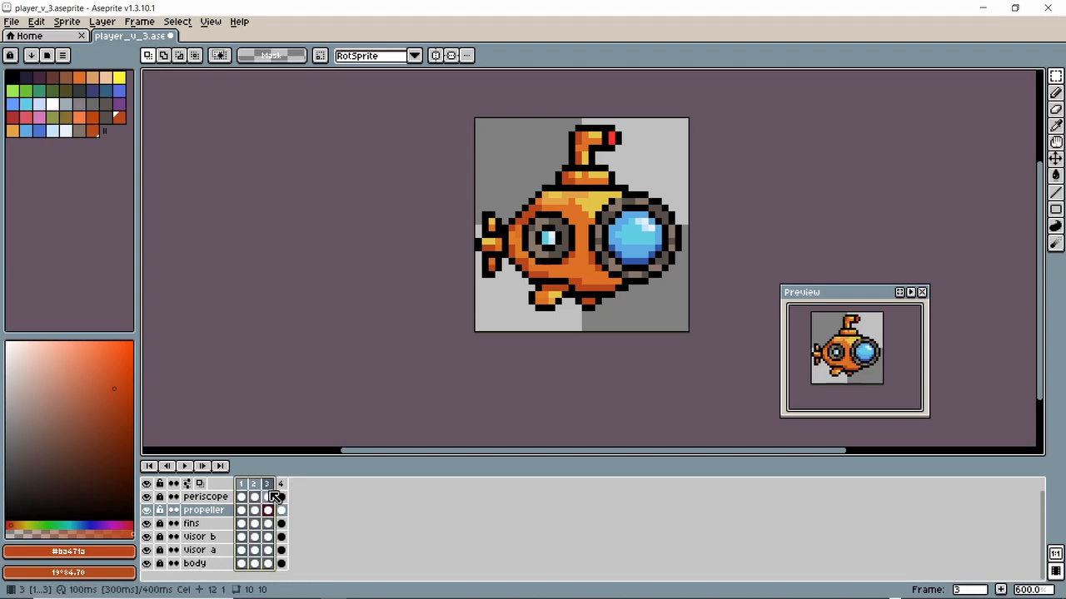
left_click(283, 511)
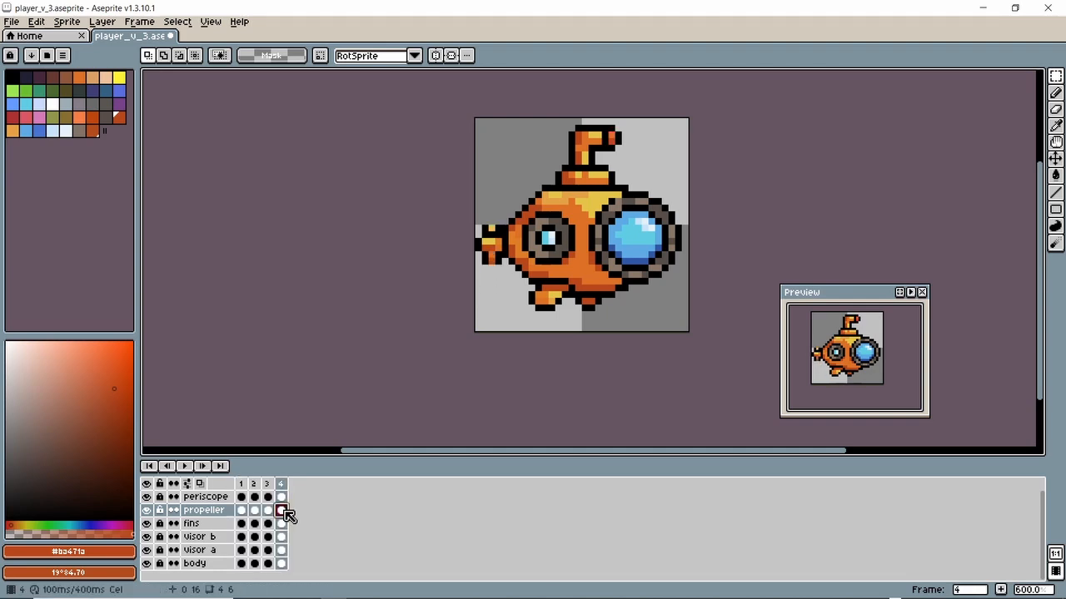
Step: Enlarge the timeline area and create a tag named "idle" covering frames 1 to 4
scroll(497, 241, "up", 4)
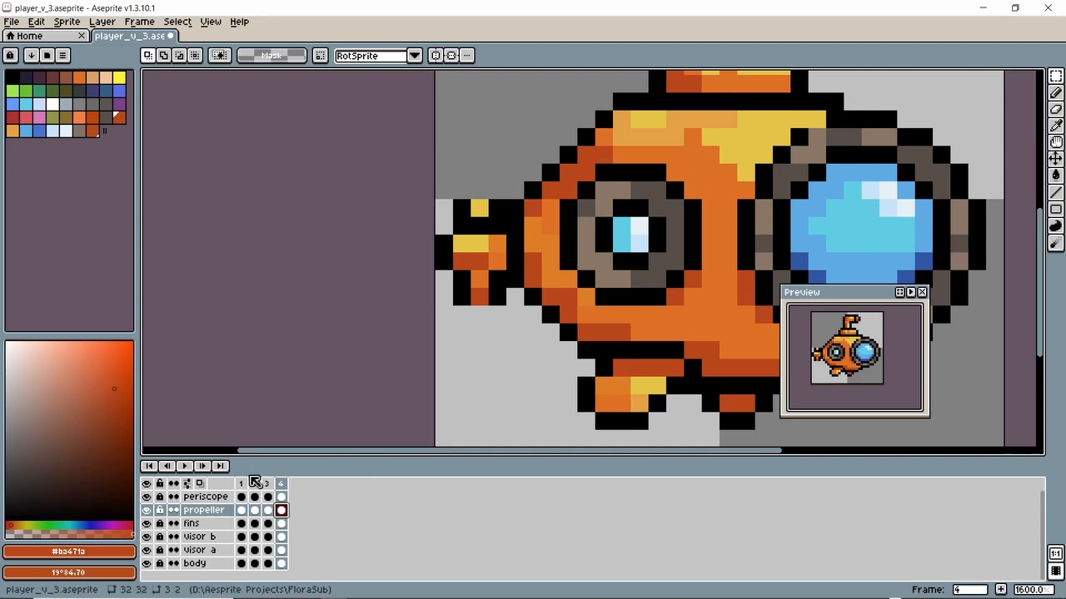
left_click(268, 512)
mouse_move(266, 514)
left_mouse_down()
mouse_move(282, 510)
mouse_move(233, 485)
mouse_move(292, 494)
mouse_move(247, 495)
mouse_move(270, 496)
mouse_move(254, 503)
mouse_move(303, 505)
mouse_move(249, 500)
mouse_move(290, 503)
mouse_move(254, 510)
left_mouse_up()
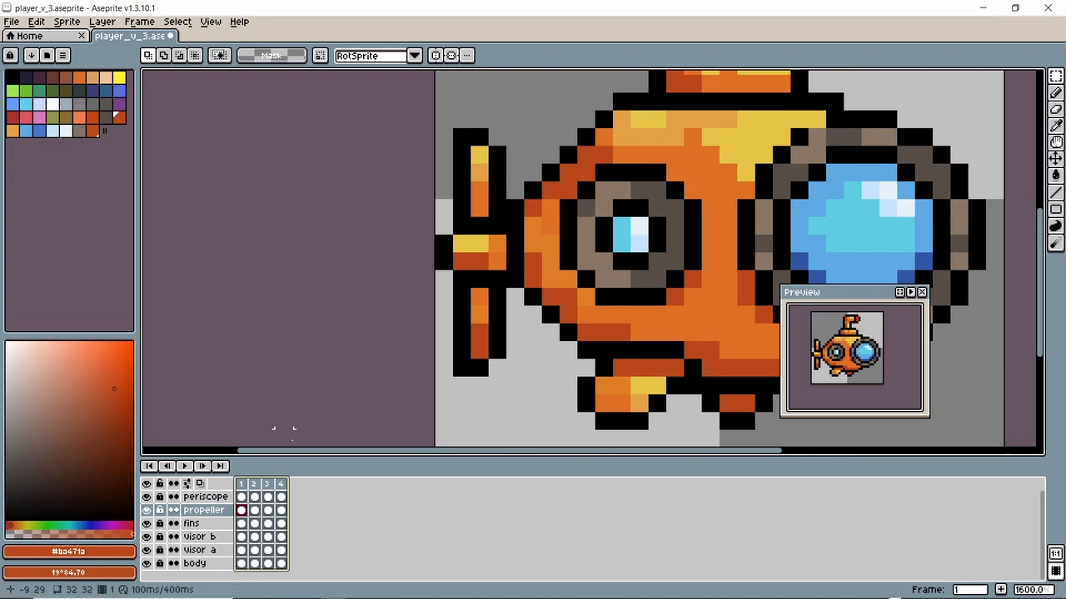
left_click_drag(279, 457, 279, 359)
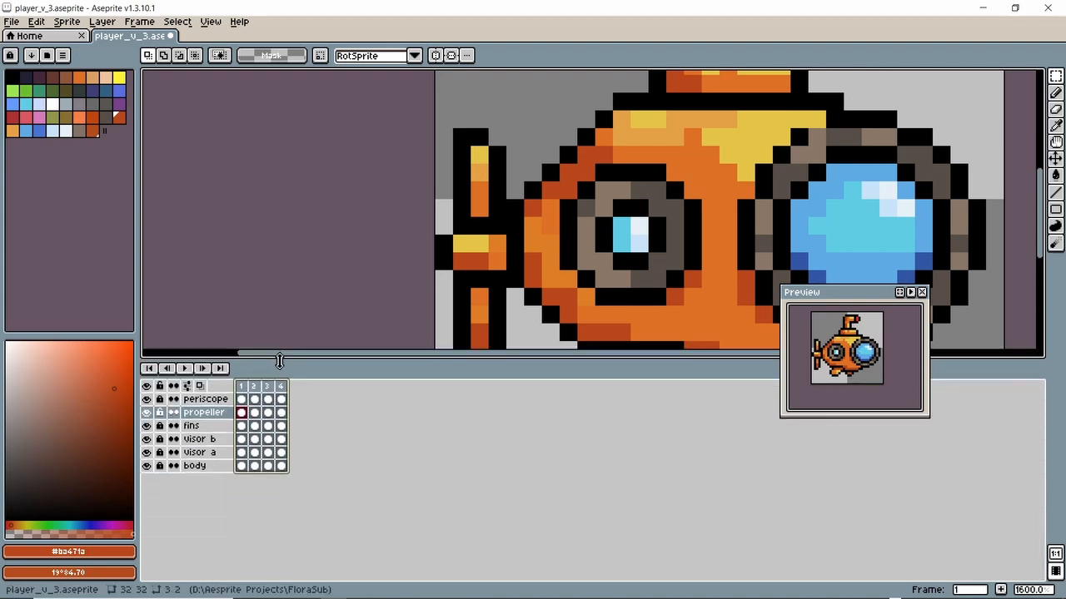
right_click(250, 389)
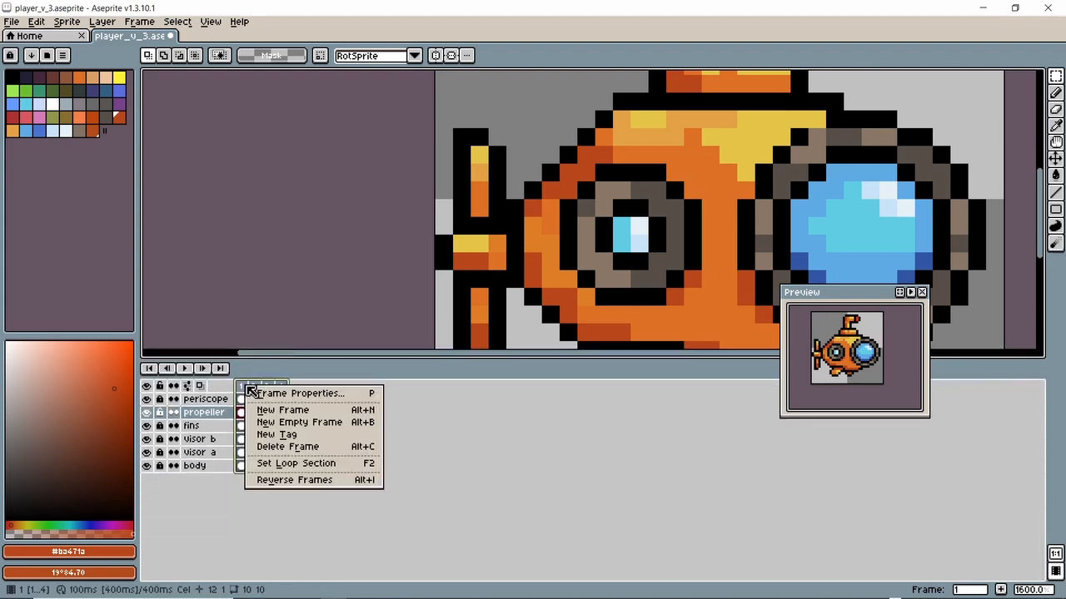
left_click(279, 434)
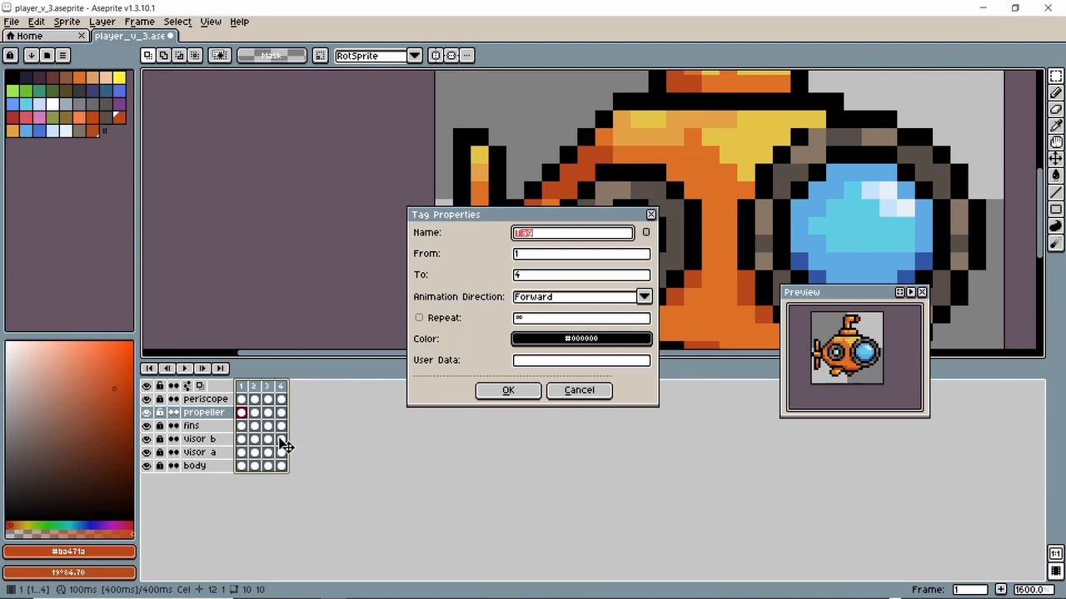
type("idle")
key("Return")
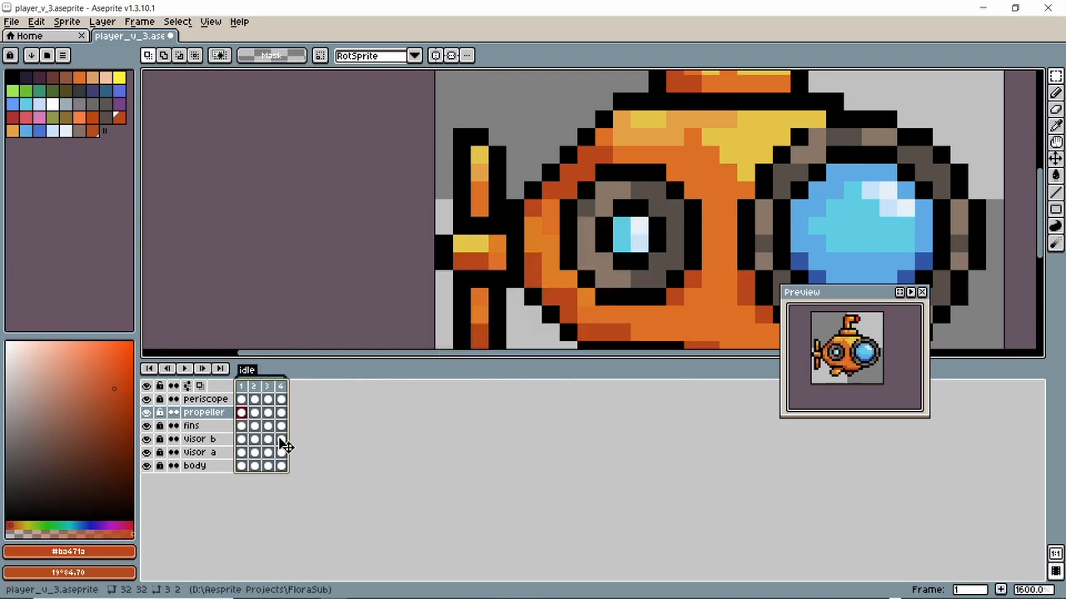
Step: Set the idle tag's color to the red preset #fe5b59
double_click(248, 370)
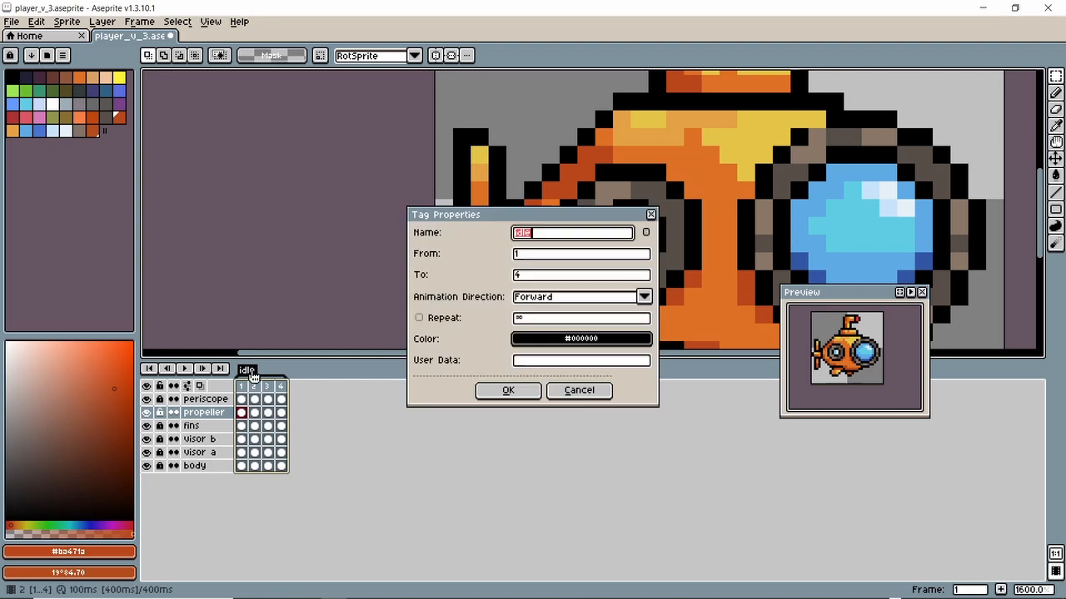
left_click(561, 338)
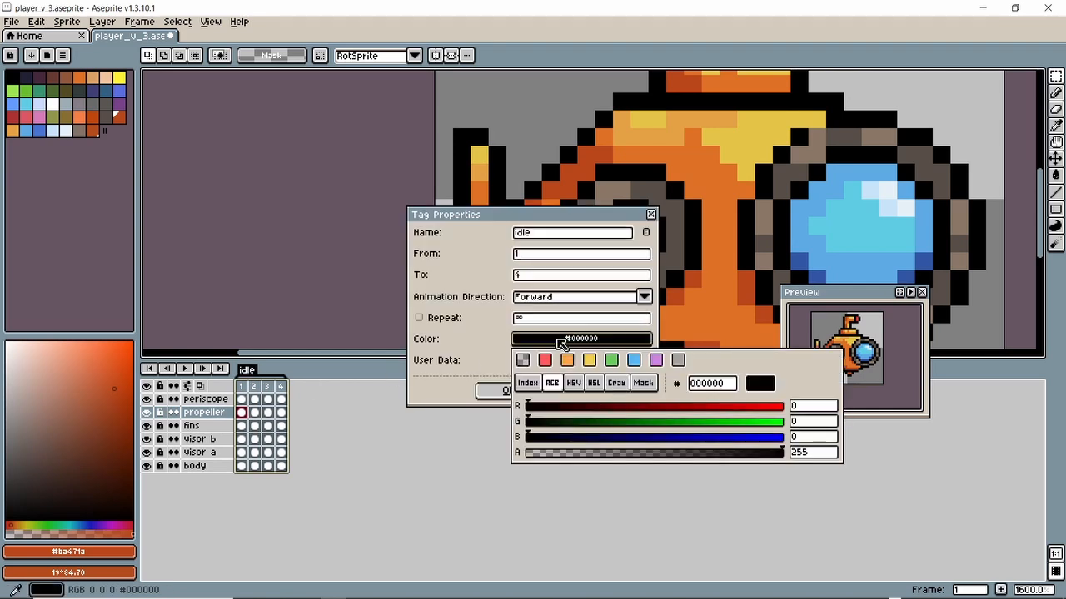
left_click(546, 360)
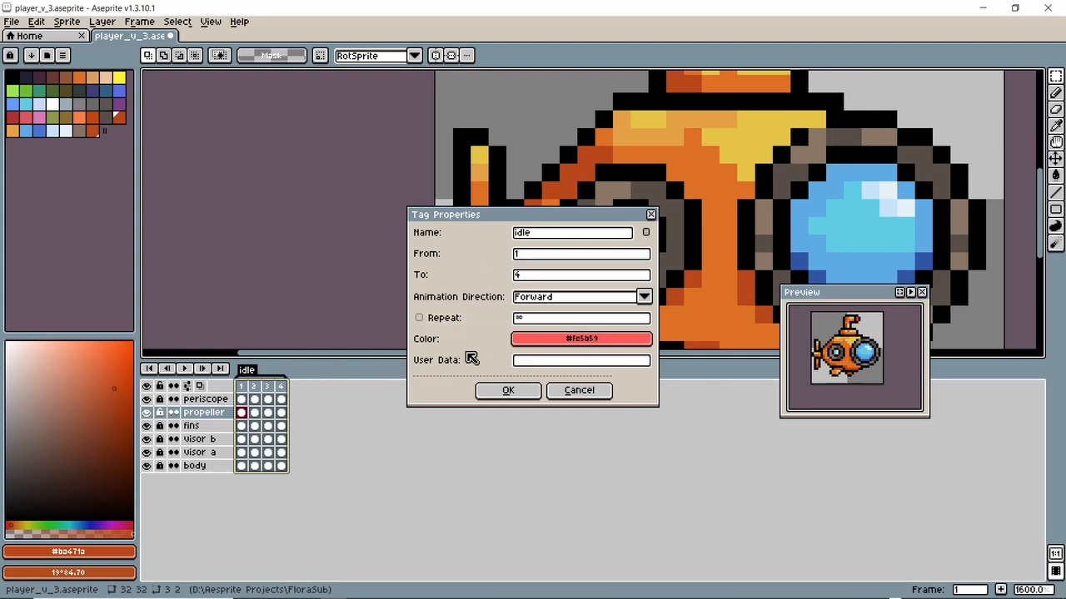
left_click(500, 395)
Step: Add a new frame 5 as a copy of frame 4, undoing the layer created by mistake
scroll(598, 188, "down", 4)
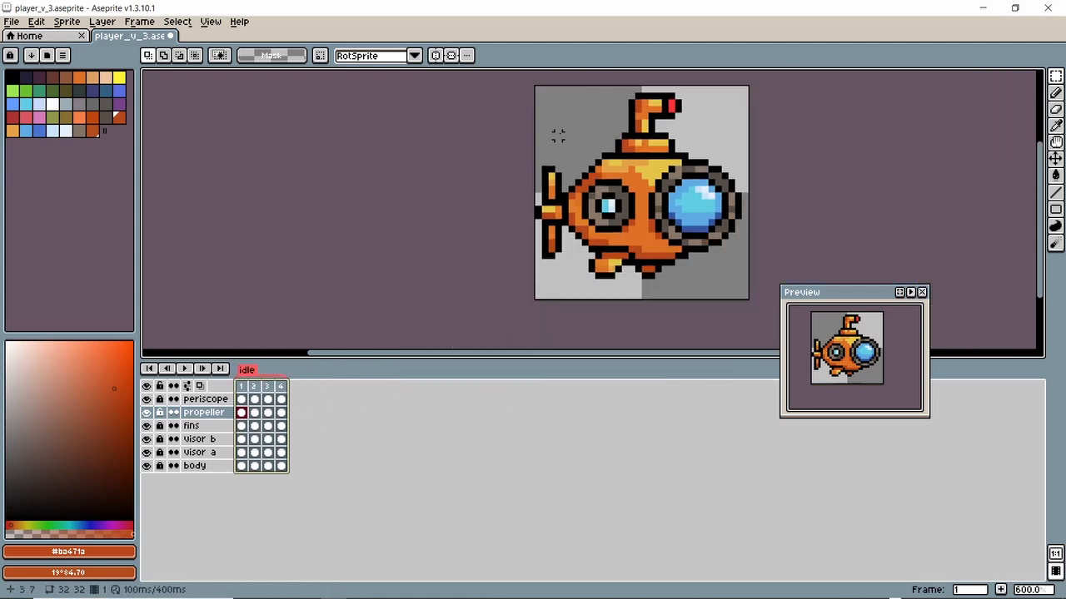
left_click_drag(558, 136, 520, 144)
scroll(519, 143, "up", 1)
scroll(521, 143, "down", 1)
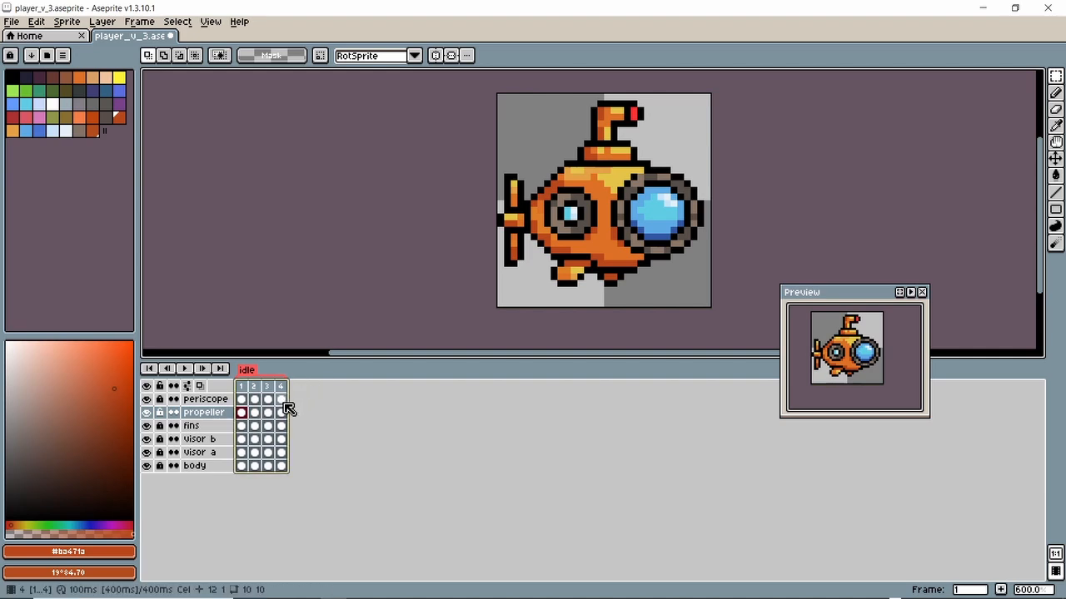
left_click(281, 387)
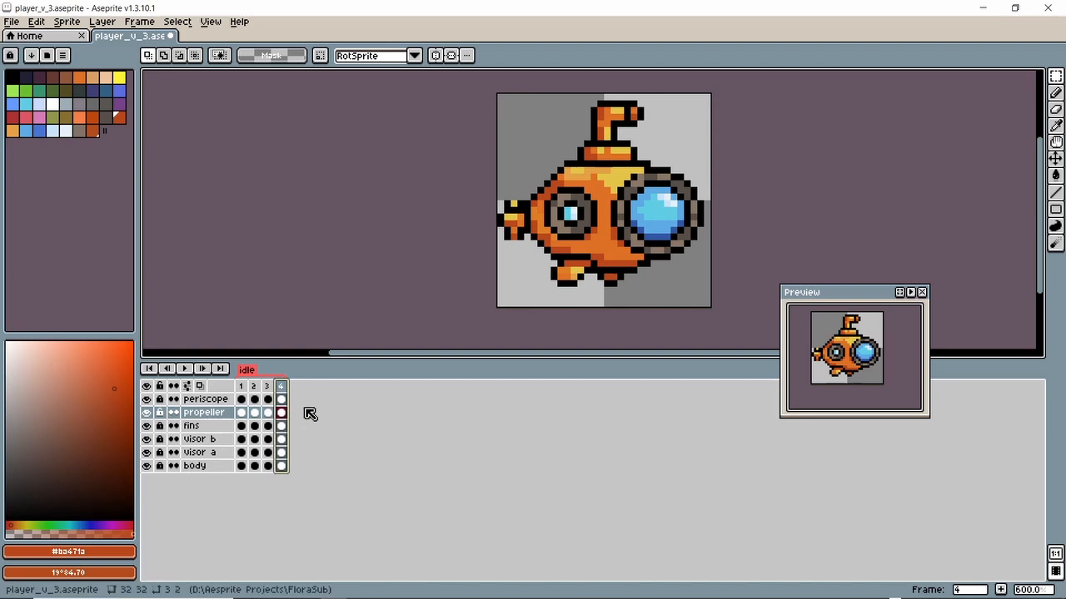
key("shift+n")
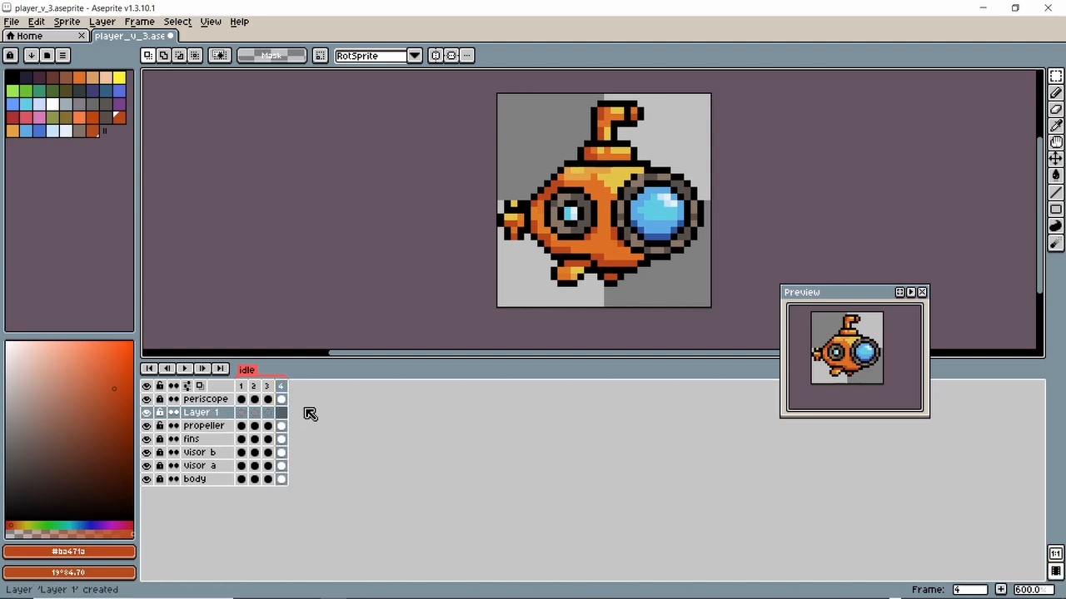
key("ctrl+z")
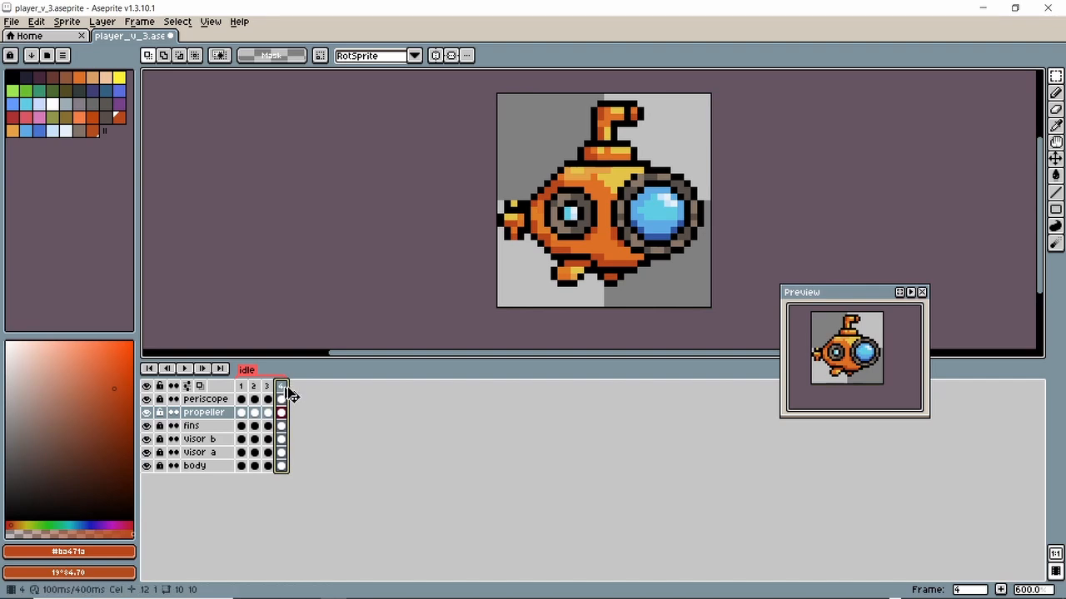
key("alt+n")
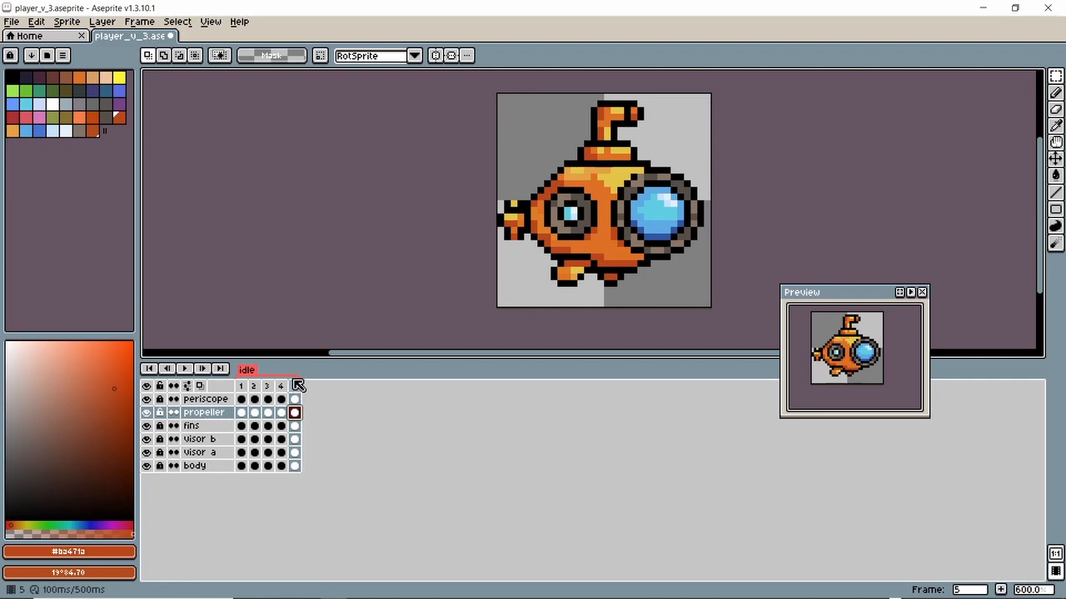
Step: Set the idle tag's end frame to 4 so that it excludes frame 5
double_click(247, 374)
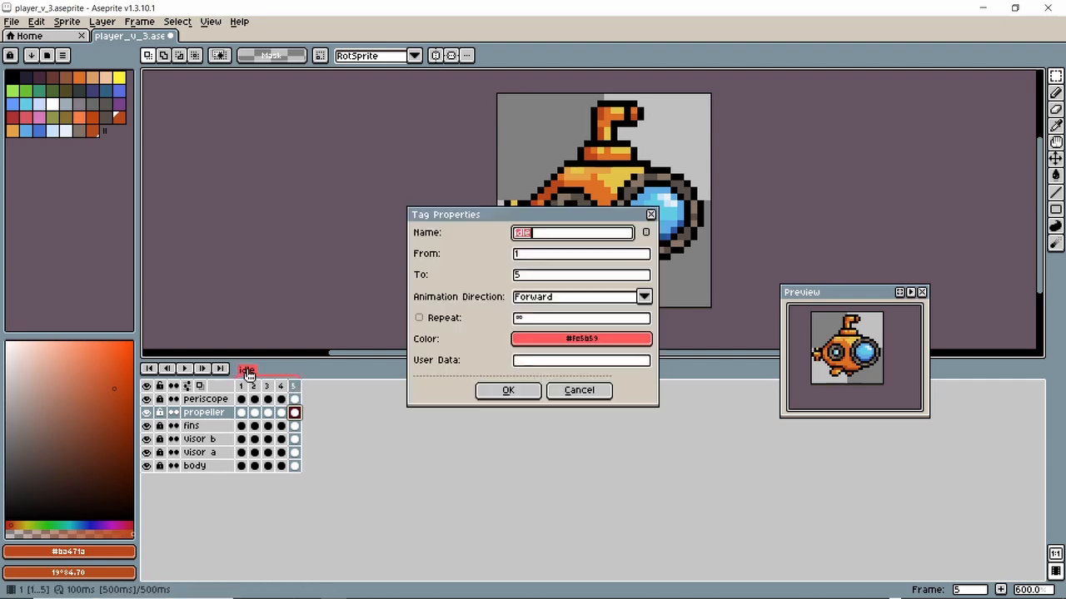
left_click(534, 276)
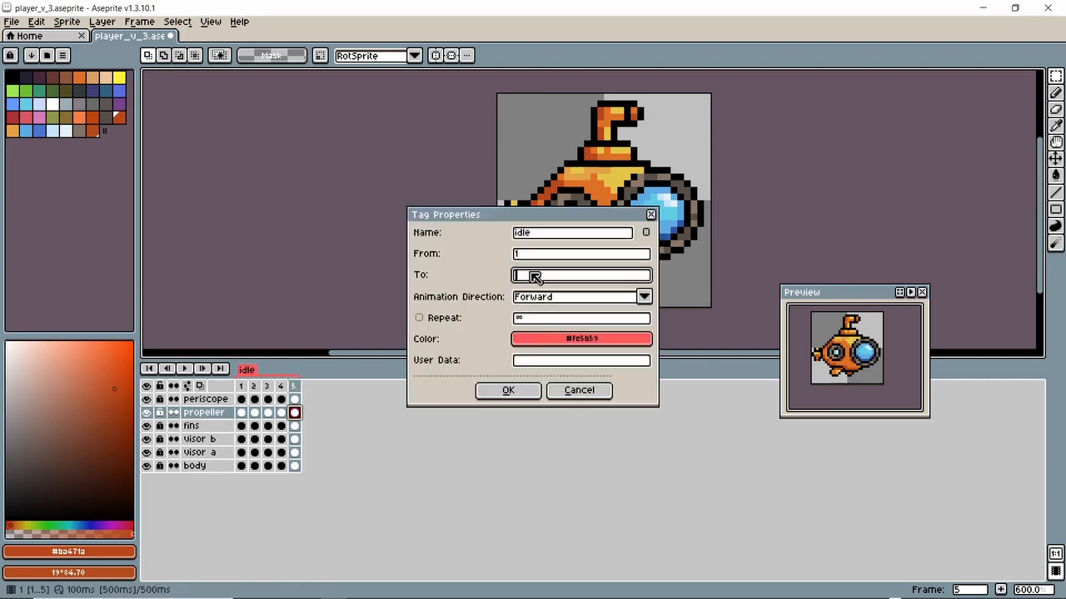
key("Return")
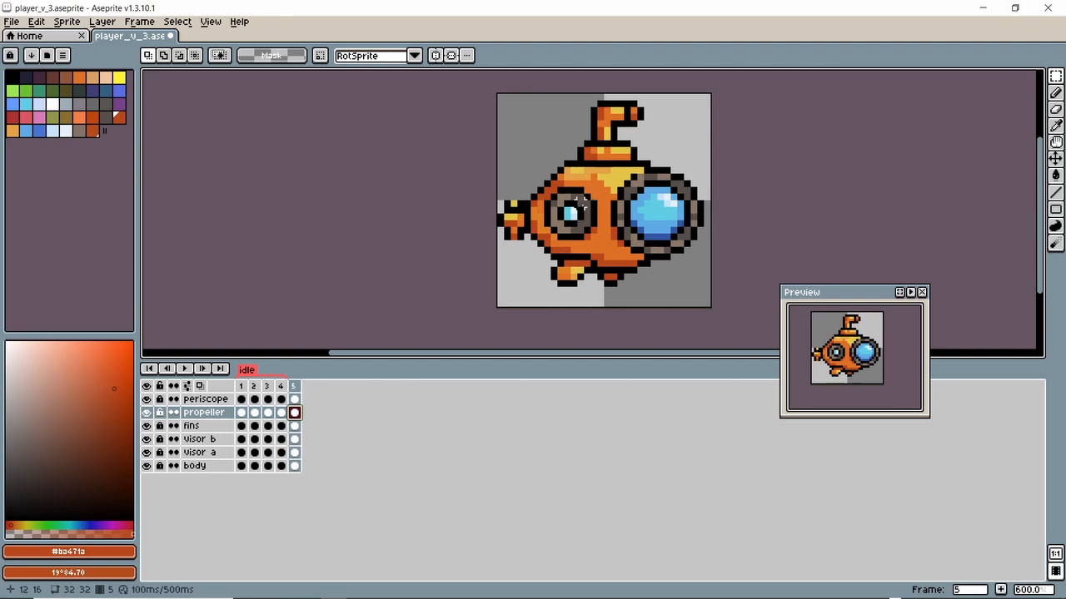
Step: Select the propeller in frame 5 by picking the empty area around it with the Magic Wand and inverting the selection
mouse_move(1059, 78)
left_click(1057, 77)
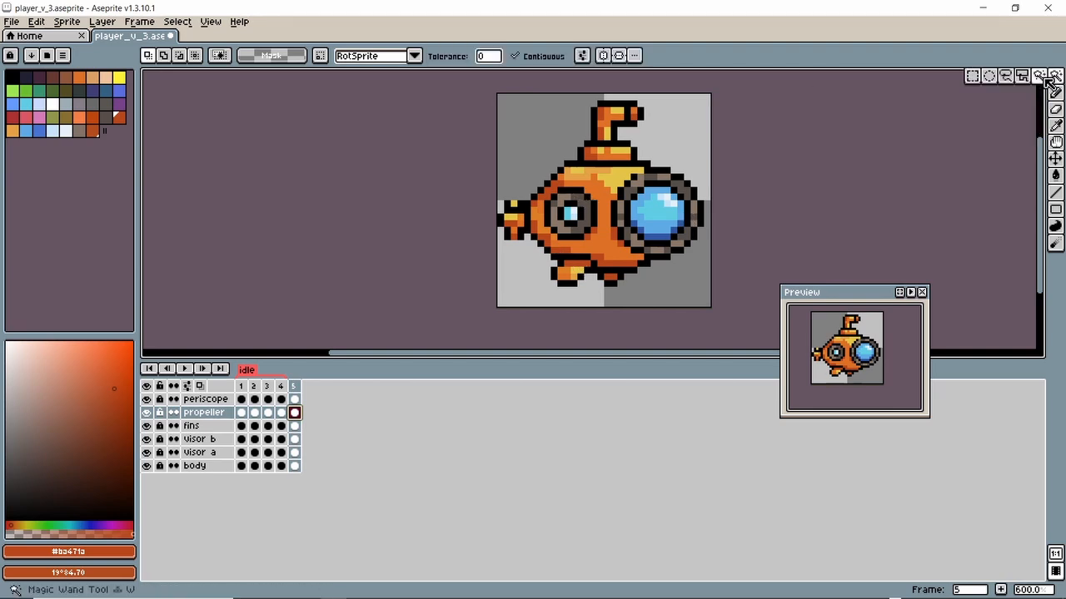
left_click(630, 115)
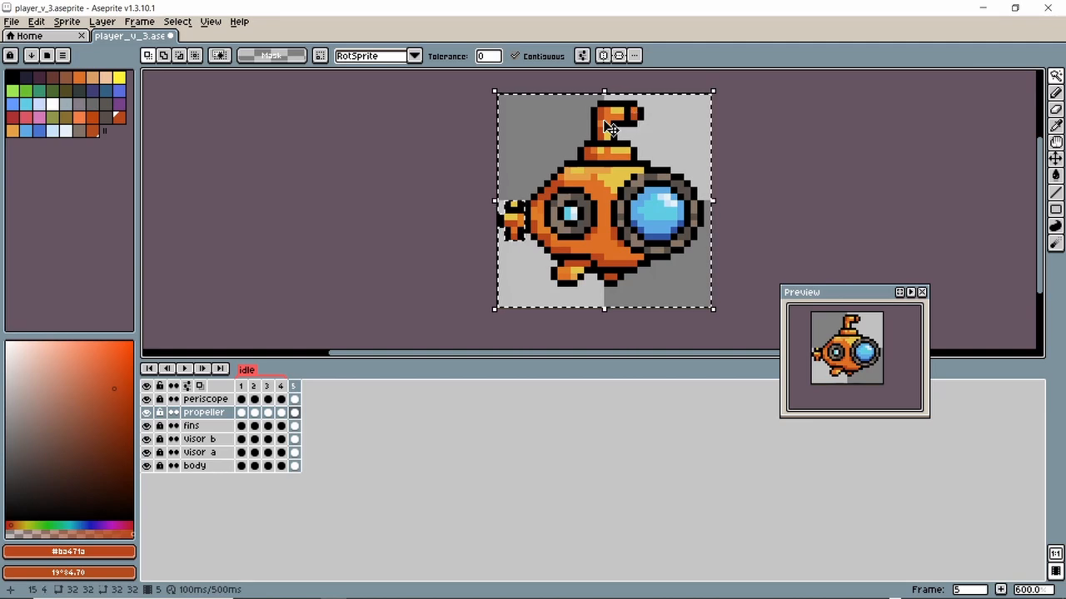
left_click(180, 23)
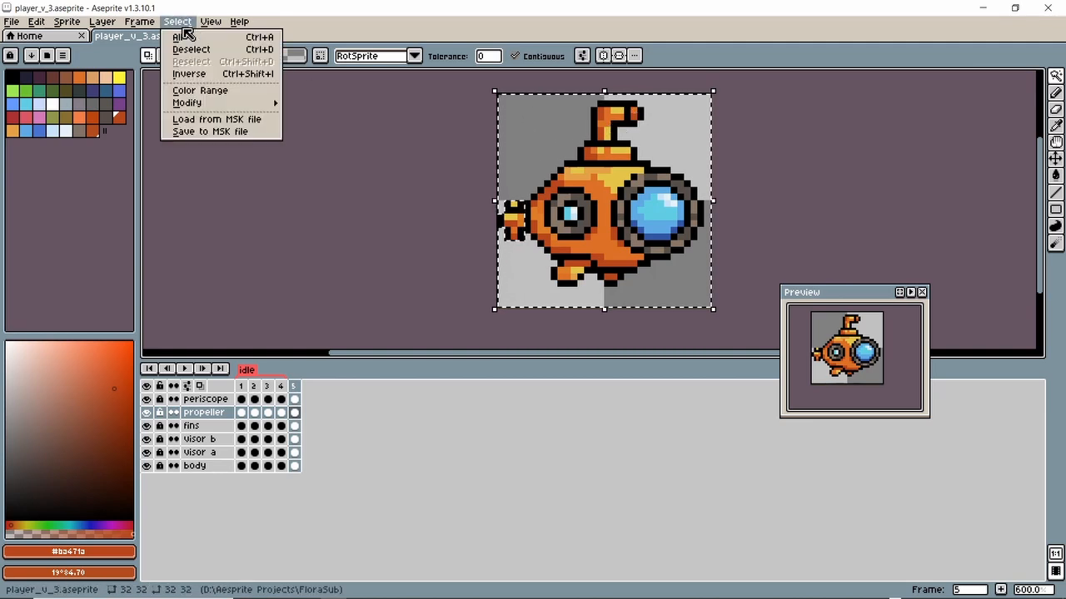
left_click(191, 73)
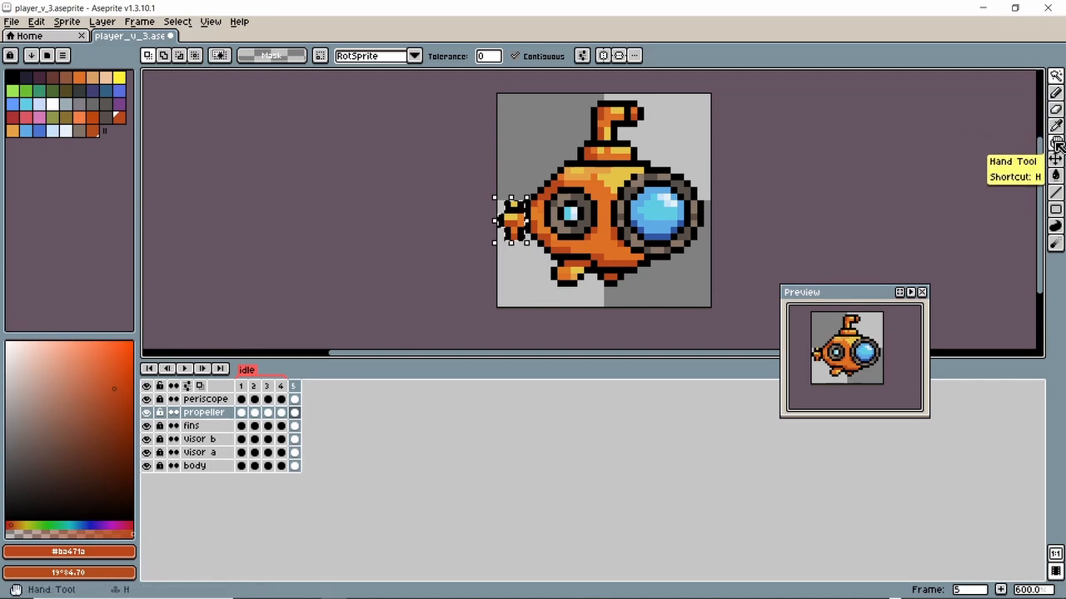
Step: Fill every color area of the selected frame 5 propeller with white using the Paint Bucket, and deselect
left_click(1055, 175)
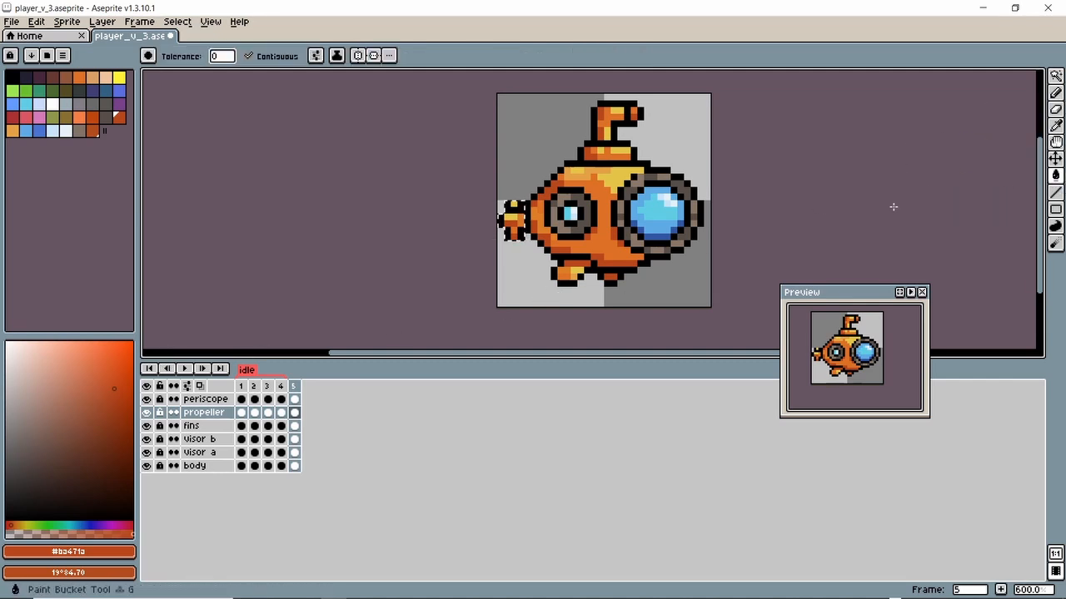
left_click(53, 104)
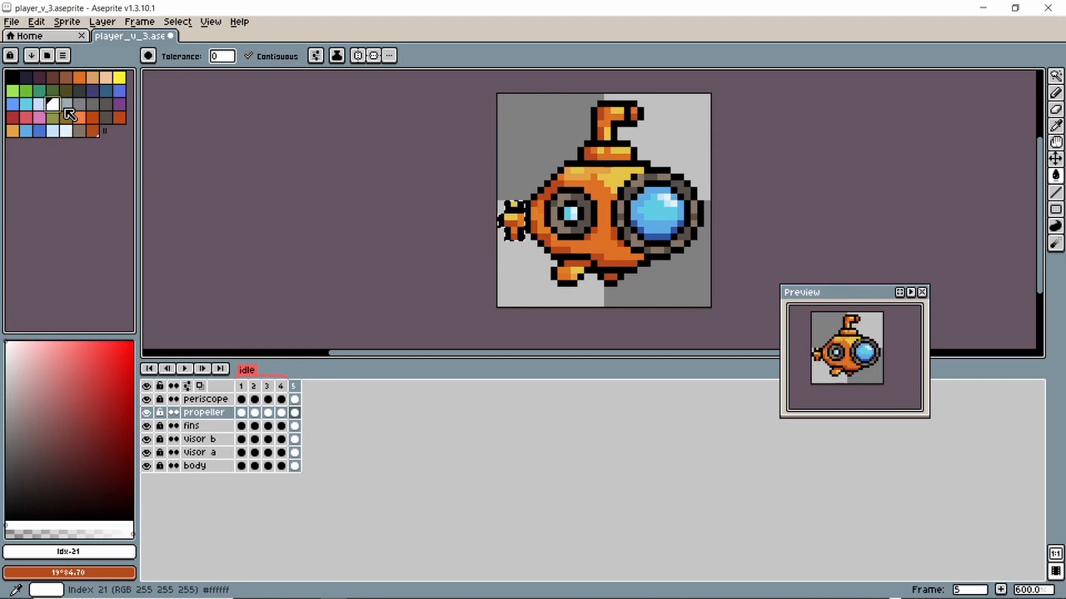
scroll(514, 205, "up", 3)
left_click(500, 228)
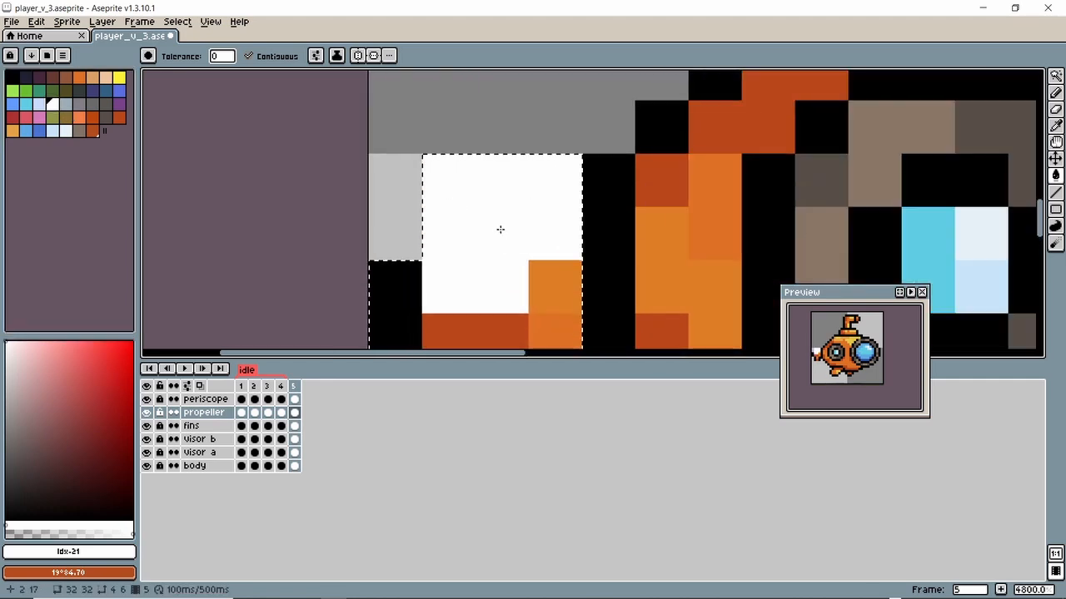
scroll(499, 228, "down", 2)
left_click(471, 275)
left_click(504, 275)
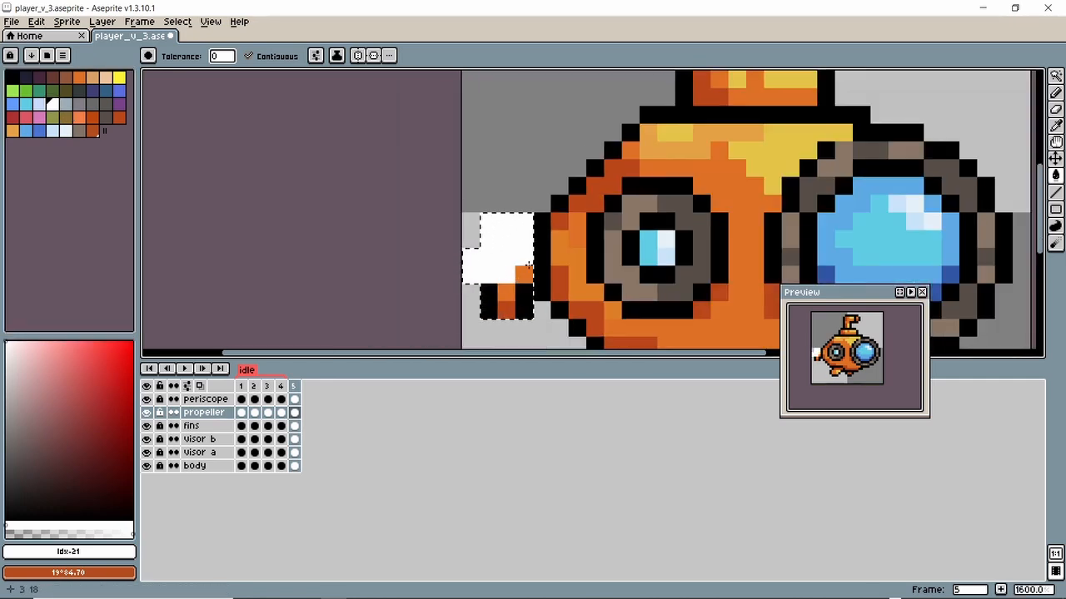
left_click(524, 310)
left_click(524, 271)
left_click(505, 293)
left_click(489, 306)
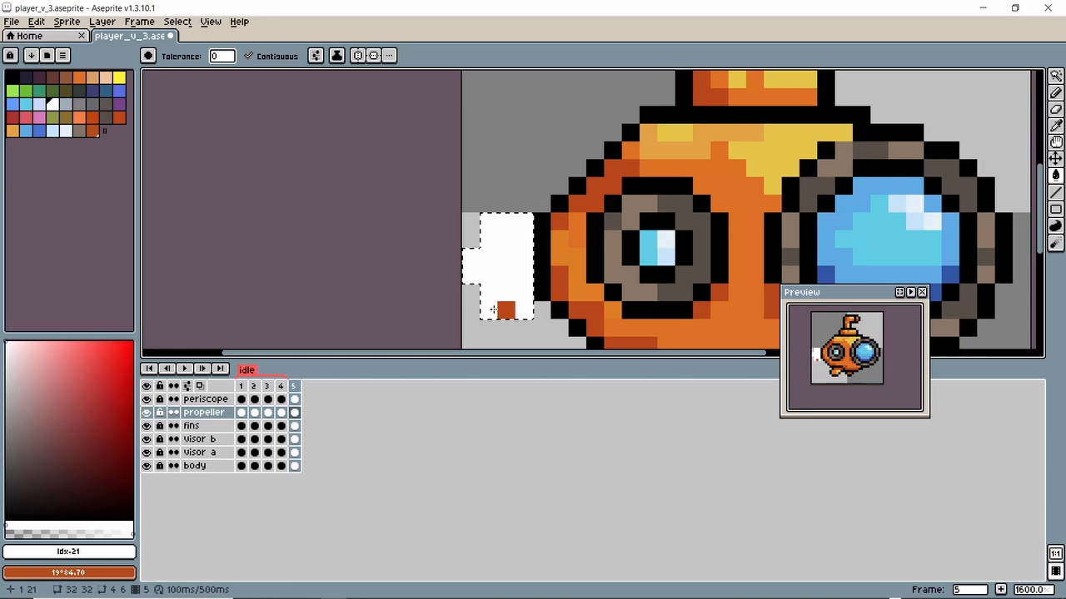
left_click(508, 309)
scroll(505, 230, "down", 2)
scroll(505, 229, "down", 1)
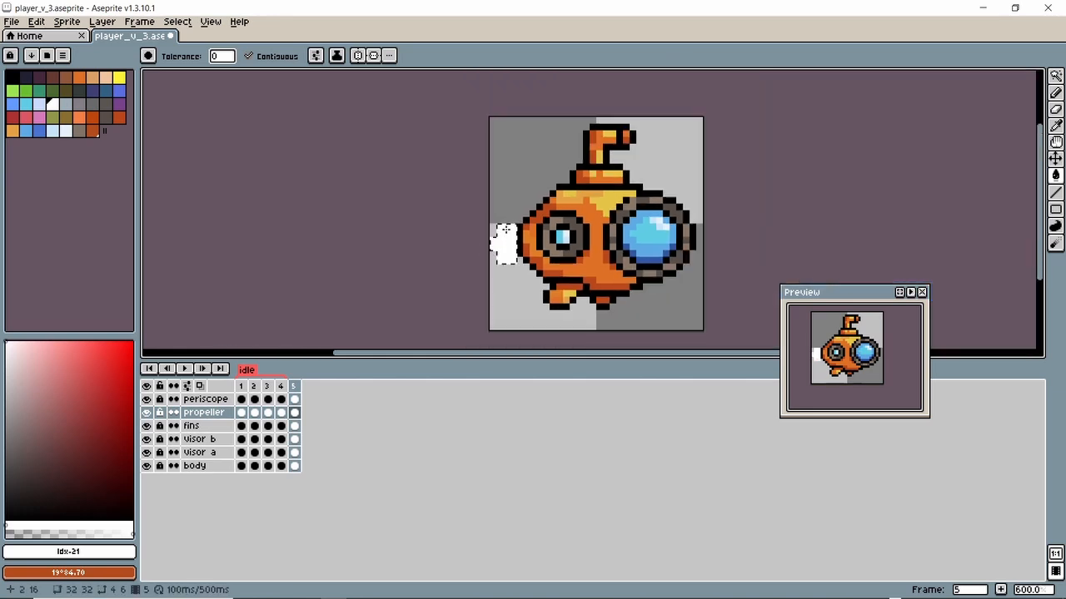
key("ctrl+d")
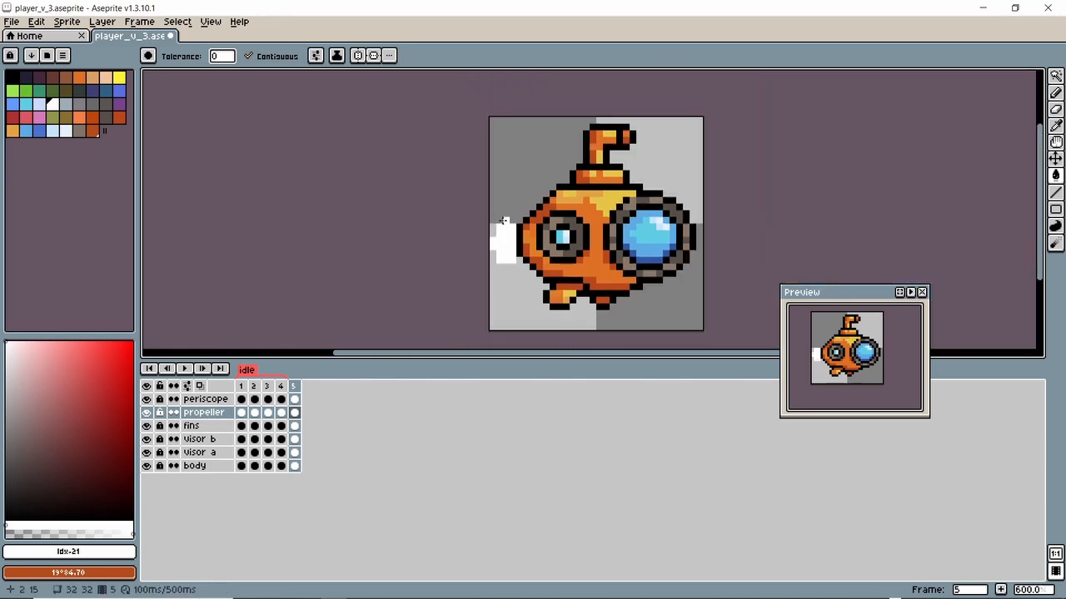
Step: Unlock the layers, fill the shaded areas of the frame 5 periscope's tube and base with white, and undo the last fill
left_click(202, 401)
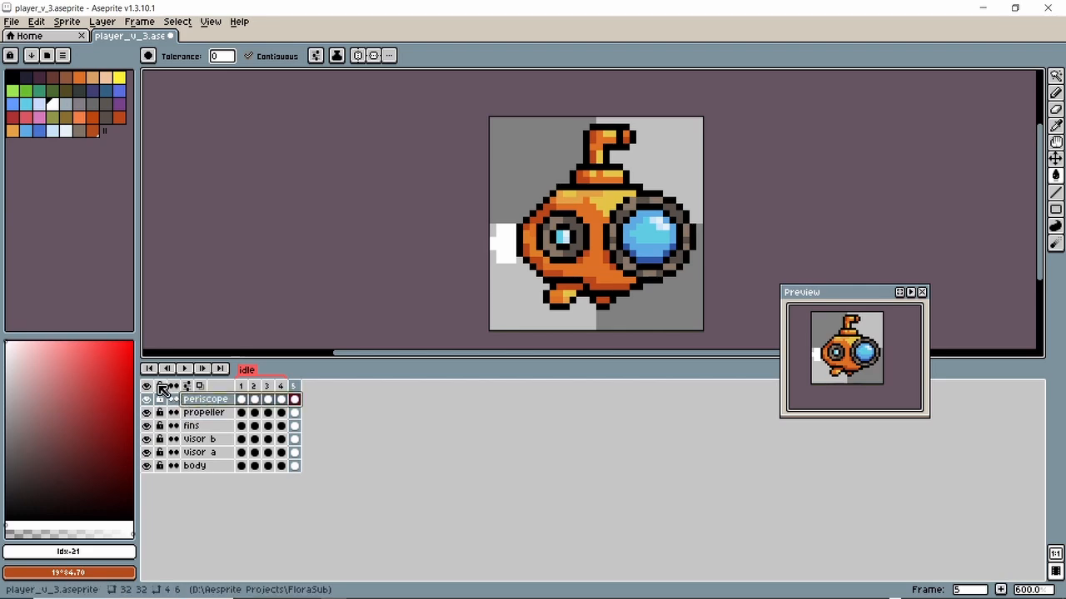
left_click(586, 179)
left_click(591, 153)
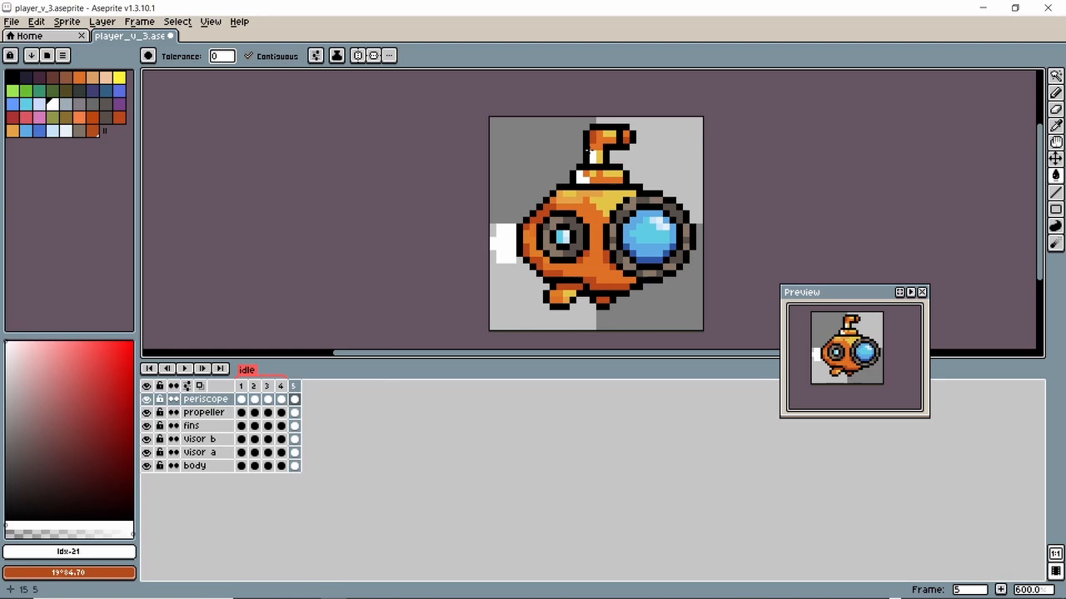
left_click(616, 189)
key("ctrl+z")
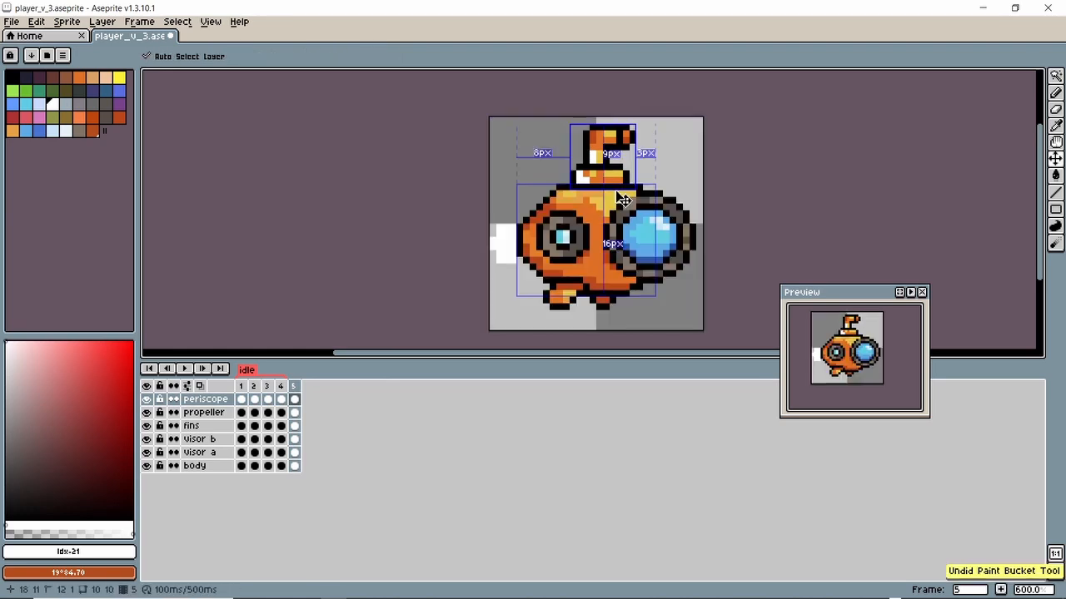
Step: Paint the outline and interior of the frame 5 periscope's head white with the Pencil, including the outer edge of its tube
left_click(1056, 94)
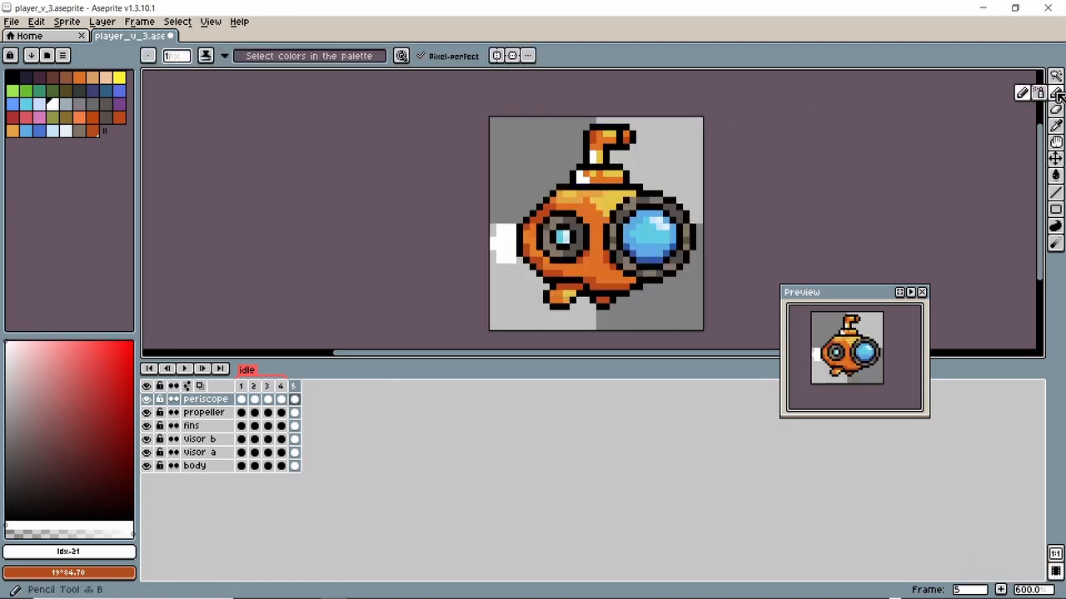
scroll(625, 124, "up", 4)
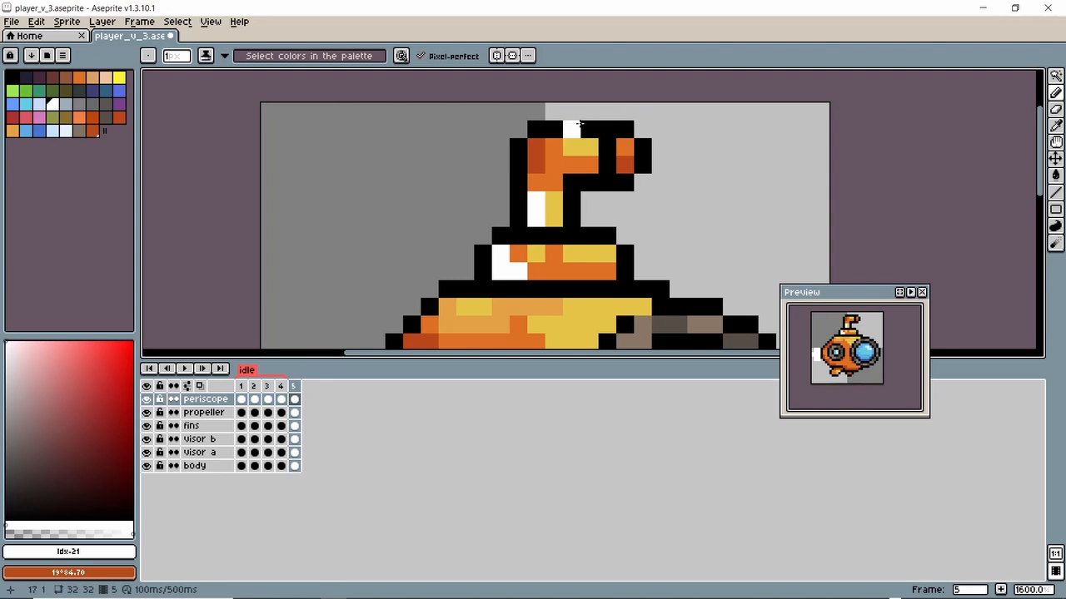
mouse_move(624, 129)
left_mouse_down()
mouse_move(545, 127)
mouse_move(522, 147)
mouse_move(518, 204)
left_mouse_up()
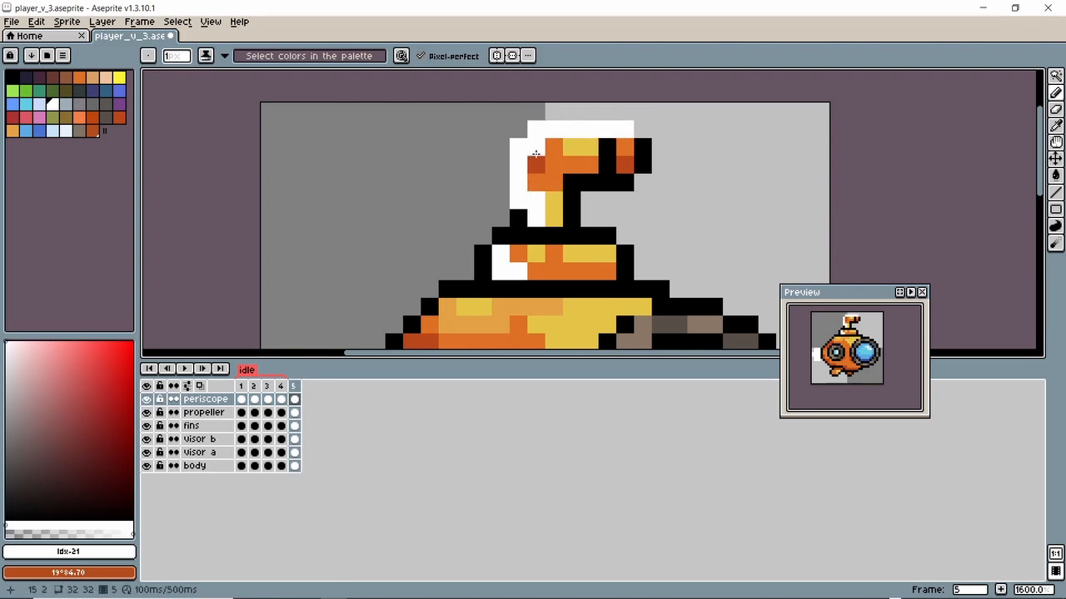
mouse_move(535, 153)
left_mouse_down()
mouse_move(647, 162)
mouse_move(533, 164)
left_mouse_up()
Step: Draw a white rectangle outline from the periscope base down over the hull, fill its interior white, and undo the stray fill outside it
left_click(1056, 192)
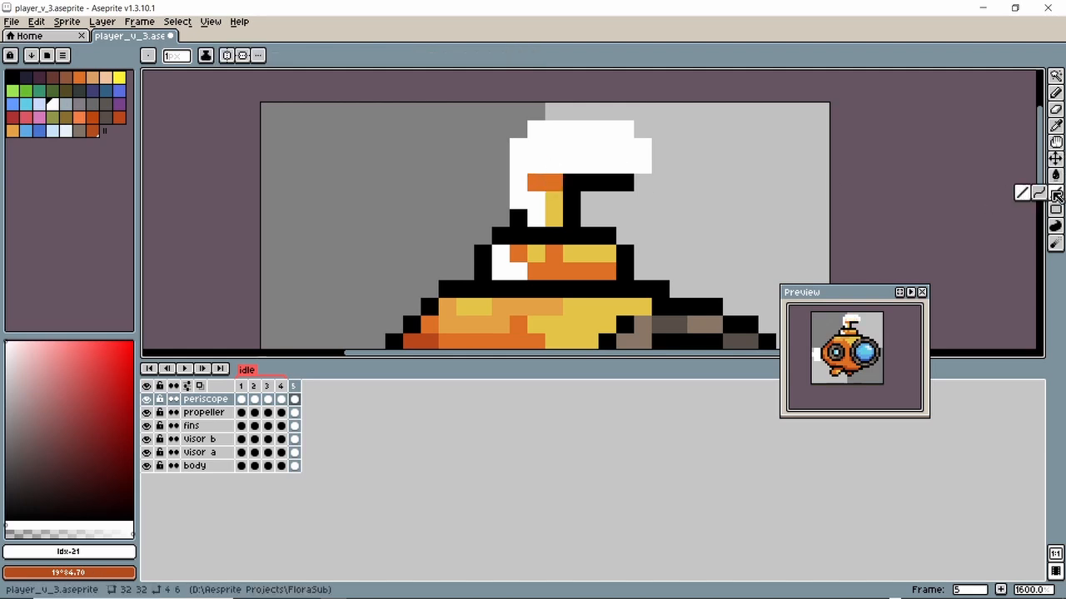
mouse_move(1057, 213)
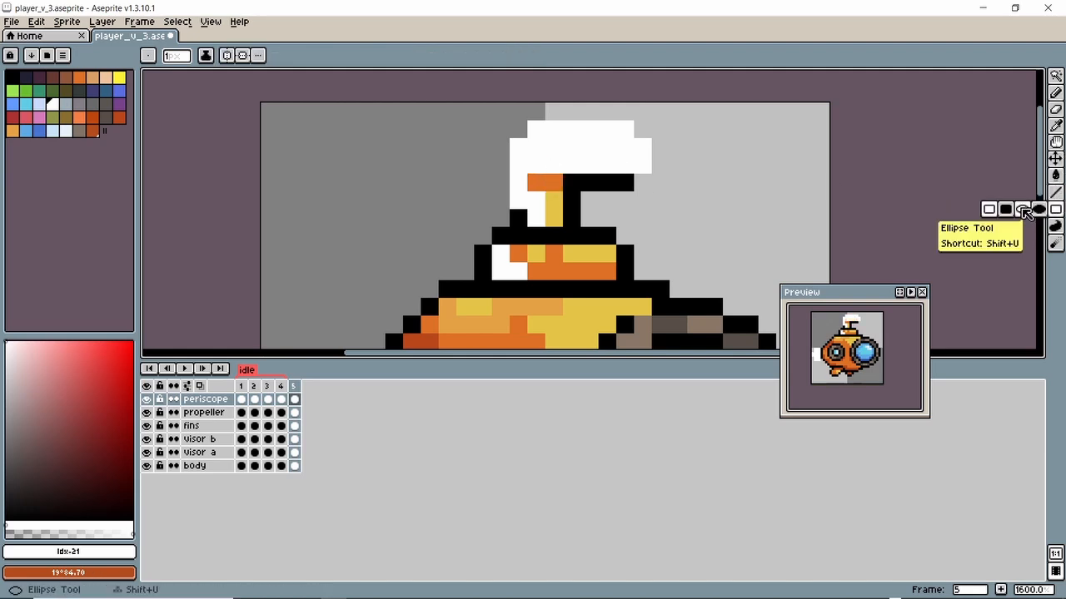
left_click(993, 210)
scroll(440, 194, "down", 3)
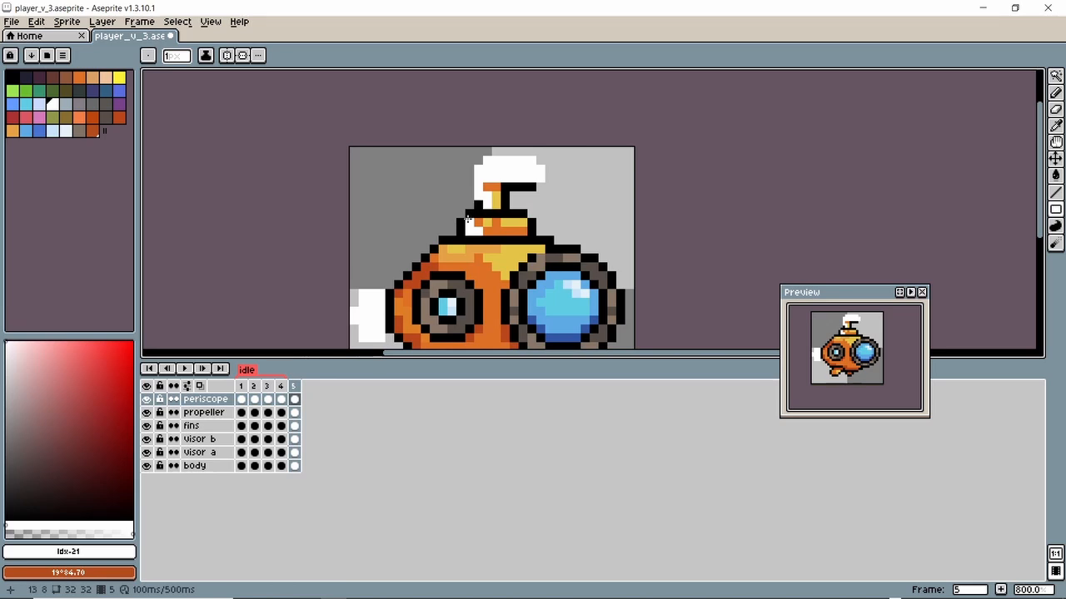
left_click_drag(468, 218, 524, 332)
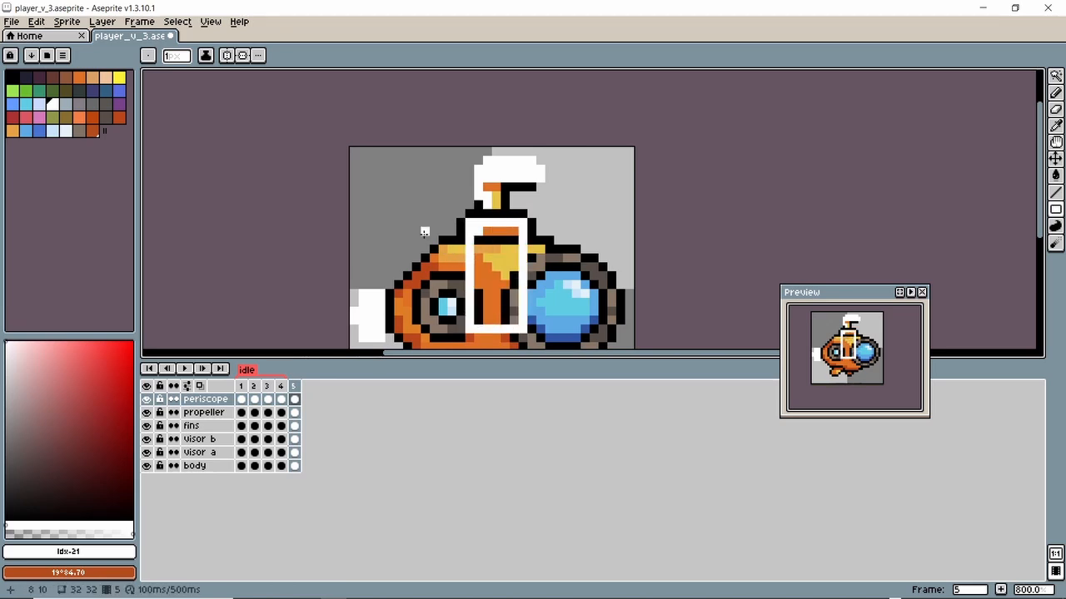
scroll(424, 232, "down", 1)
left_click(1036, 177)
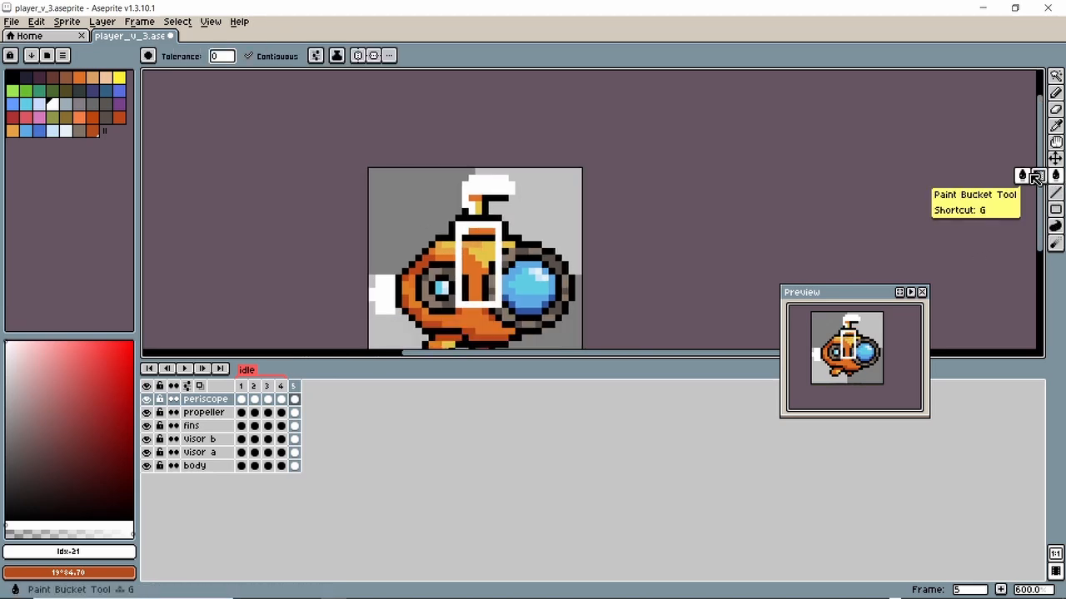
left_click(486, 272)
left_click(447, 265)
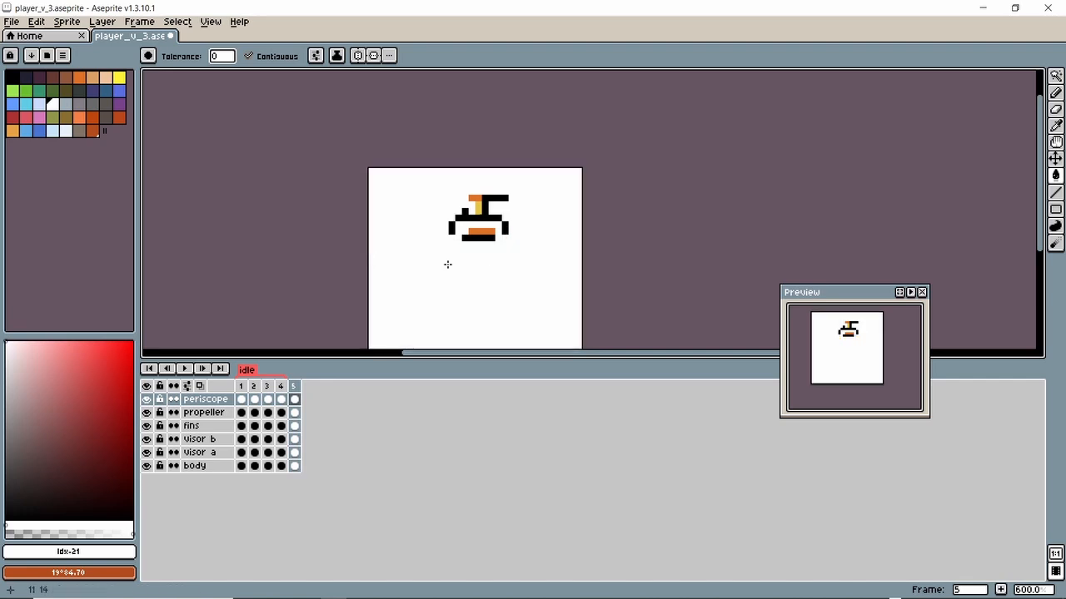
key("ctrl+z")
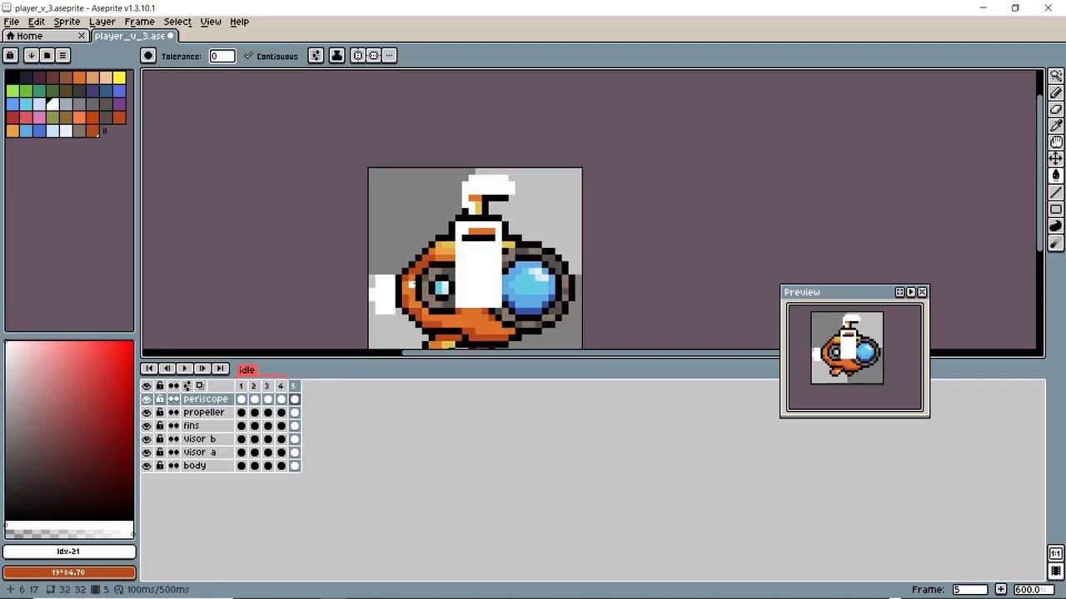
Step: Fill two rectangular selections across the hull and visors with white, one 22 by 6 pixels and one 16 by 5 pixels
key("m")
left_click_drag(407, 274, 557, 317)
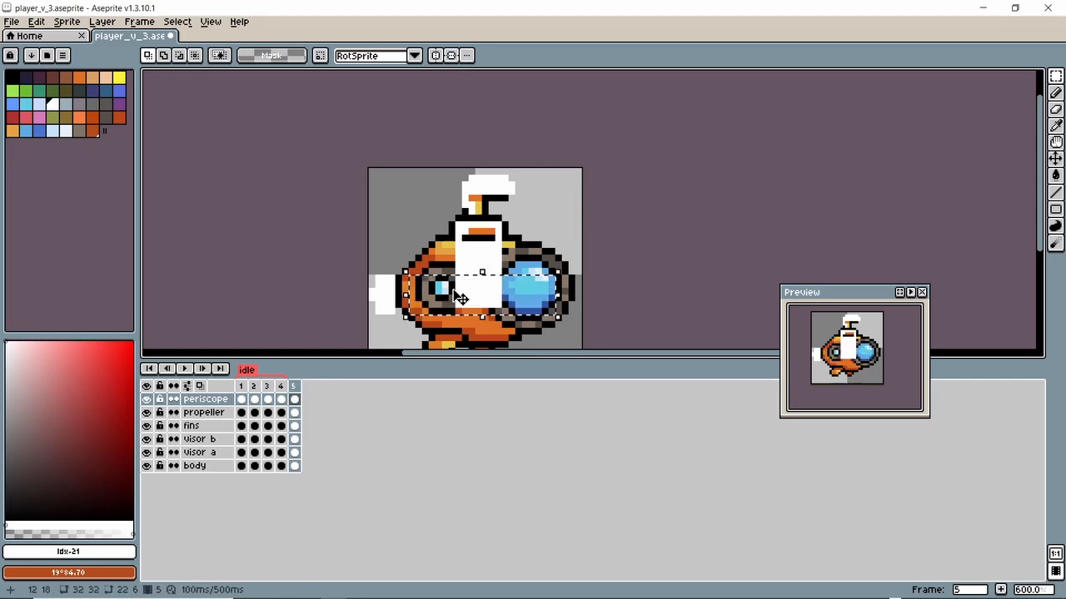
key("g")
left_click(452, 289)
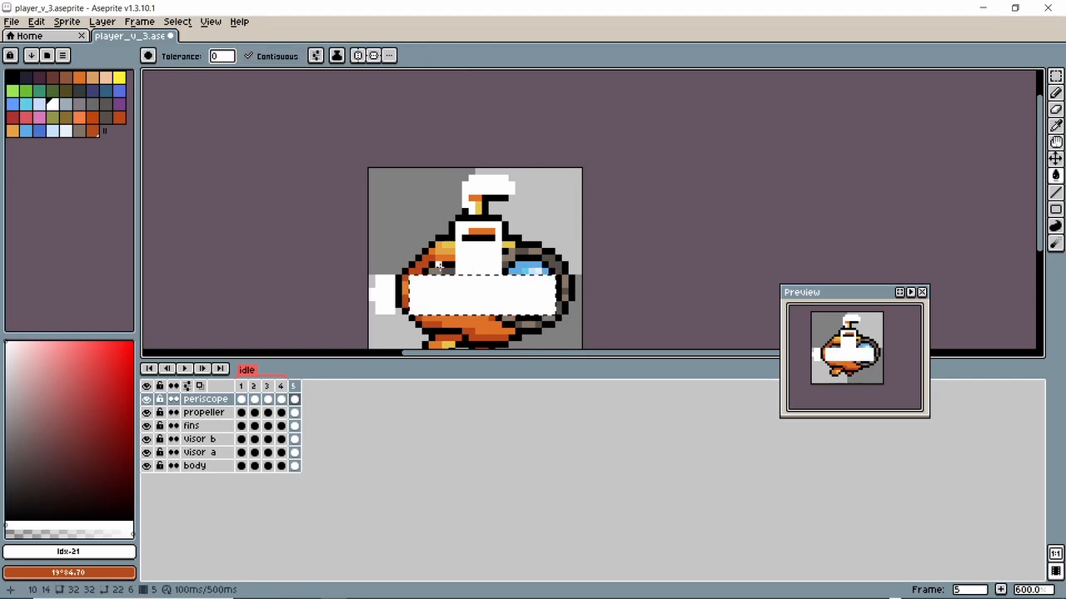
key("m")
left_click_drag(437, 251, 541, 279)
key("g")
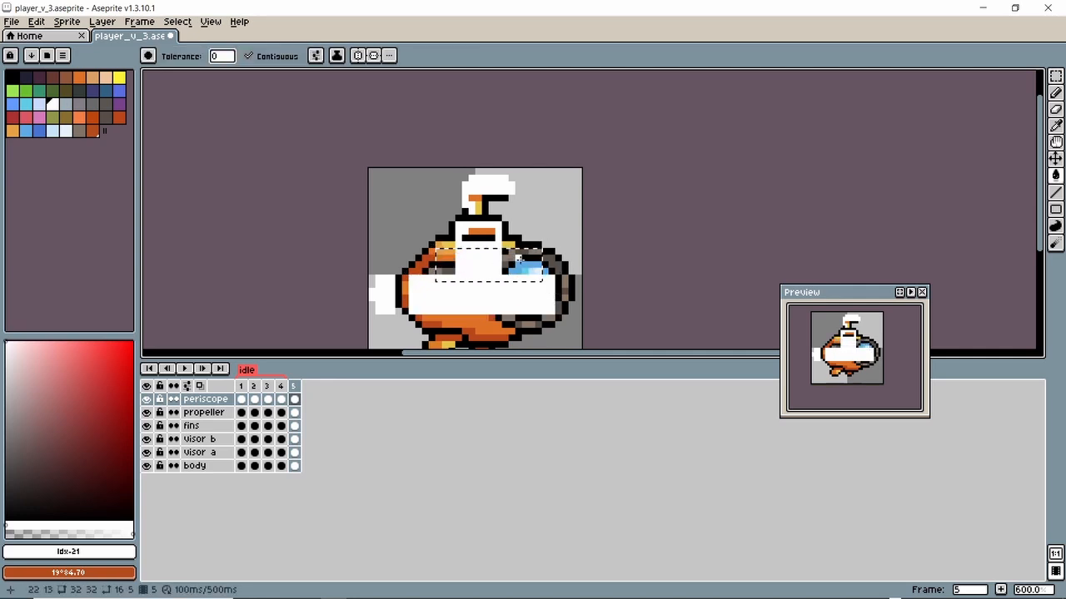
left_click(512, 271)
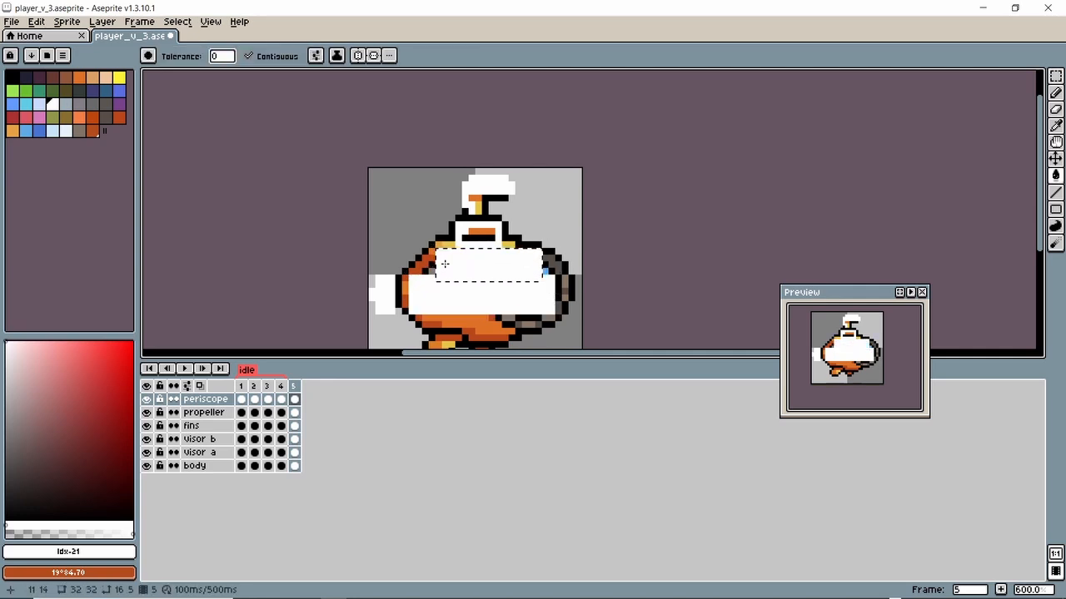
Step: Select a rectangle over the lower hull and the underside of the front visor, and fill it with white
scroll(448, 263, "up", 4)
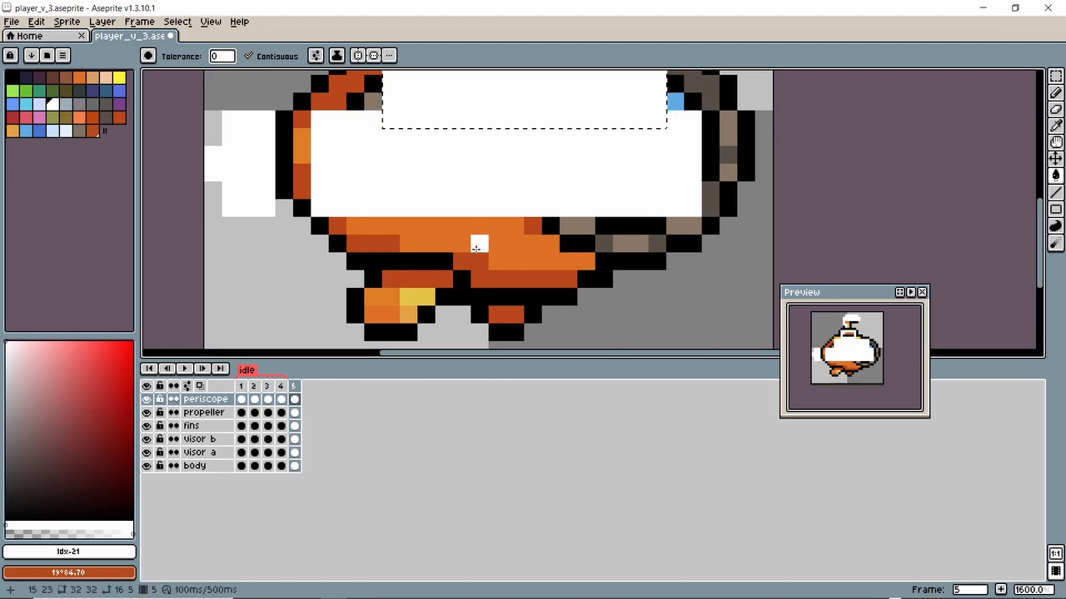
key("m")
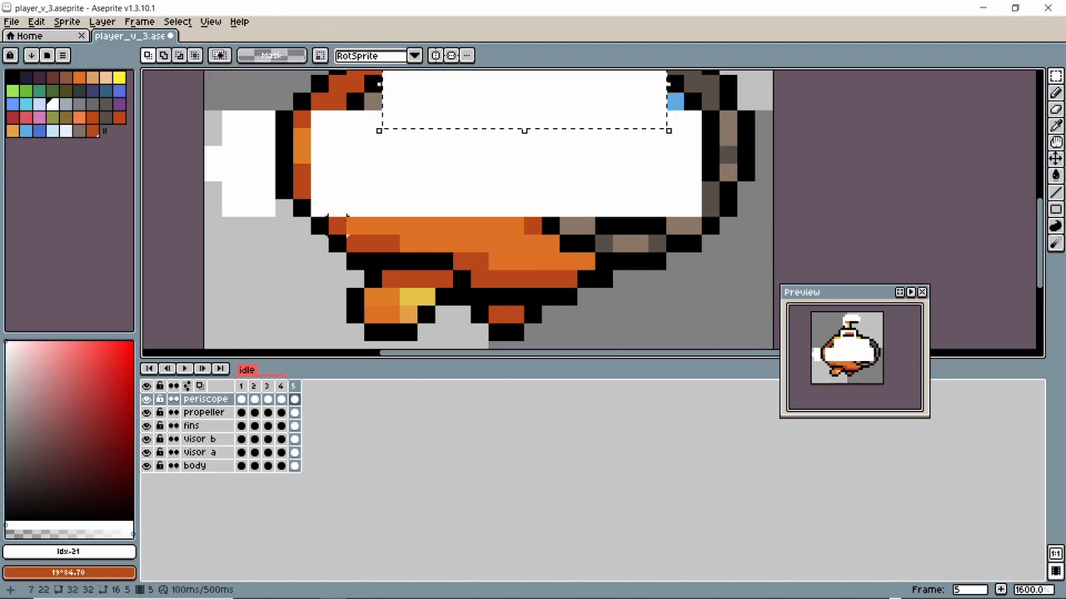
left_click_drag(341, 221, 440, 185)
left_click(390, 190)
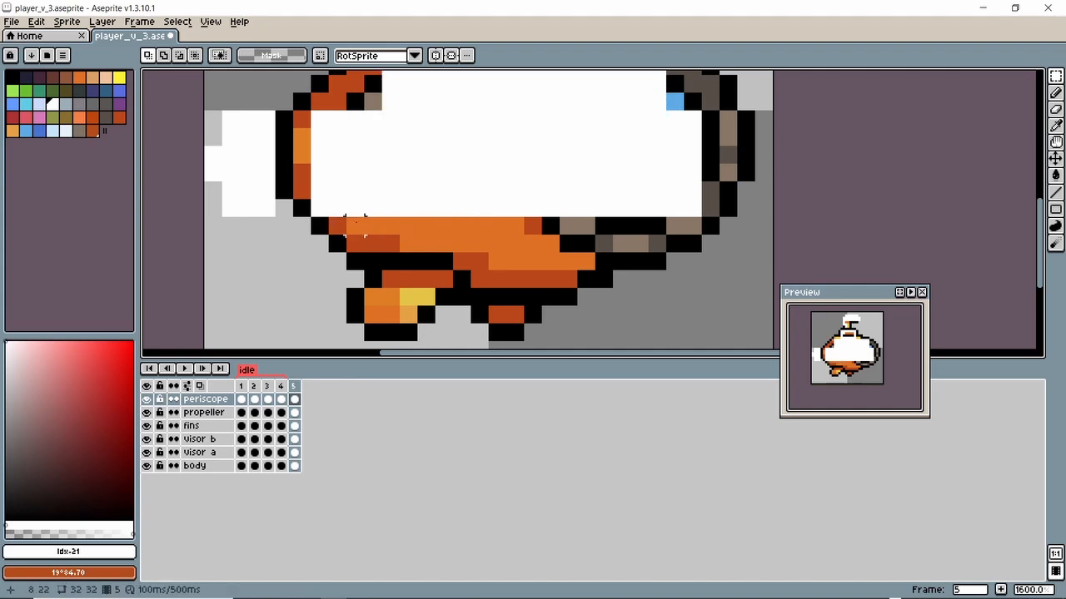
left_click_drag(354, 225, 666, 271)
key("g")
left_click(469, 237)
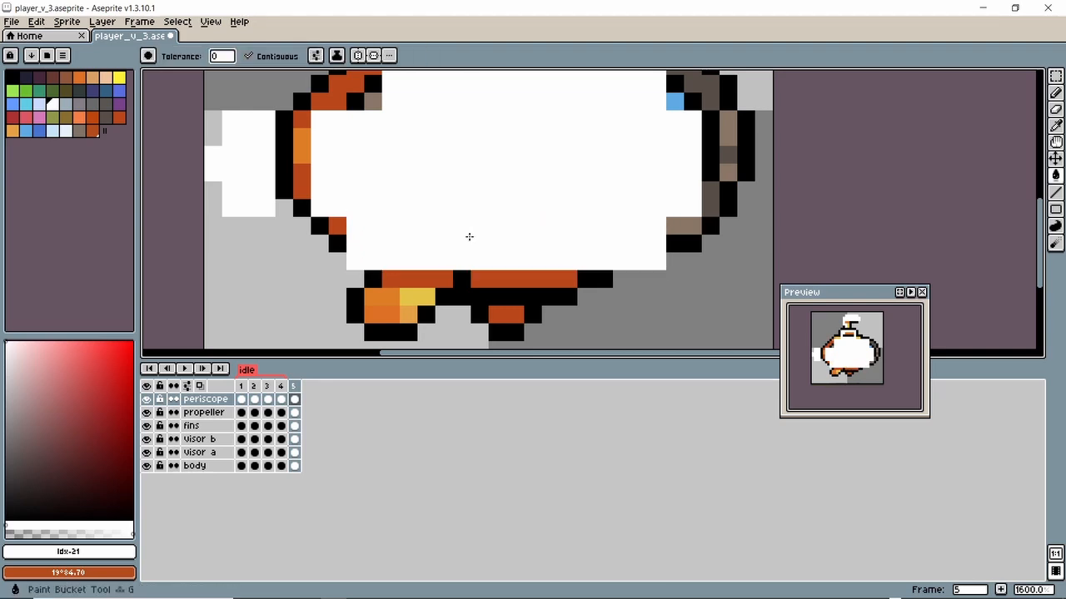
Step: Paint the fins, the hull's underside and the hull's rear edge beside the propeller white with the Pencil
key("b")
mouse_move(427, 278)
left_mouse_down()
mouse_move(379, 276)
mouse_move(599, 278)
mouse_move(544, 292)
mouse_move(559, 292)
mouse_move(360, 295)
mouse_move(361, 311)
mouse_move(420, 311)
mouse_move(368, 330)
mouse_move(506, 328)
left_mouse_up()
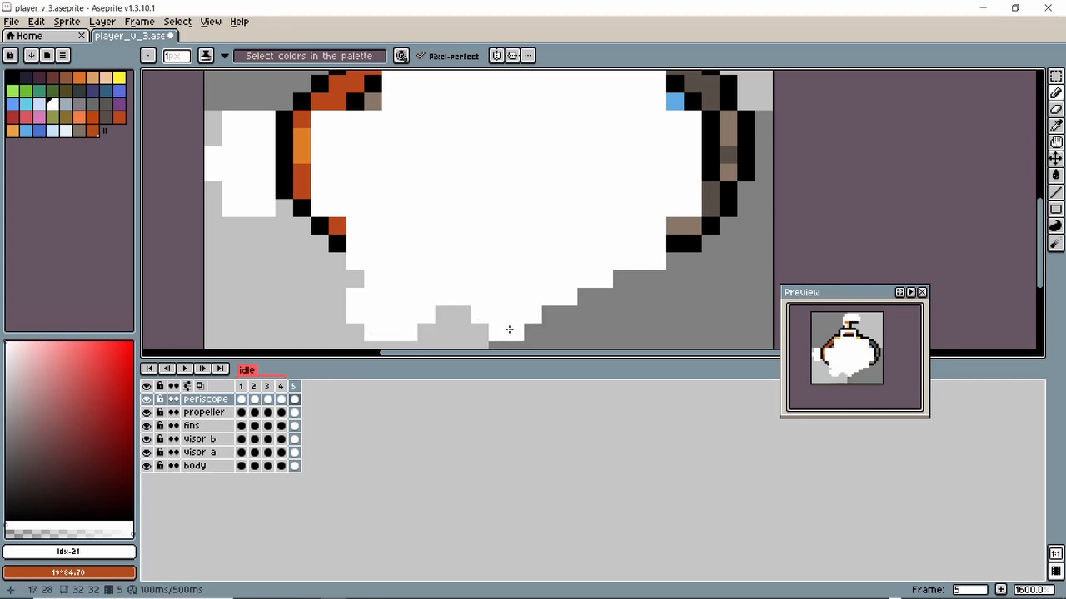
scroll(416, 179, "down", 1)
left_click_drag(416, 179, 482, 244)
mouse_move(380, 207)
left_mouse_down()
mouse_move(385, 253)
mouse_move(402, 191)
mouse_move(410, 268)
left_mouse_up()
left_click(401, 204)
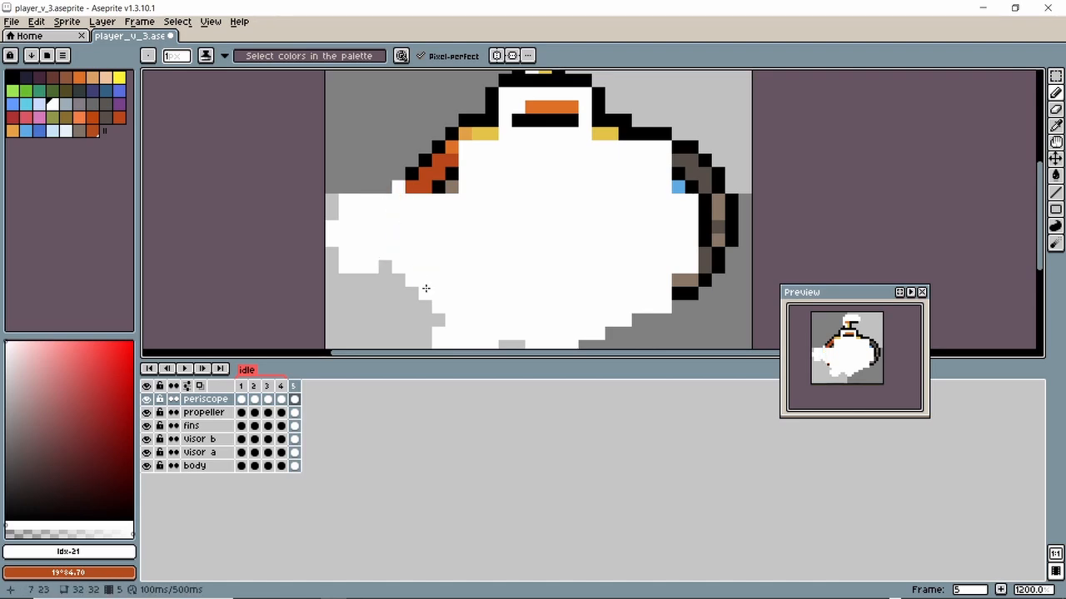
Step: Paint the remaining orange, brown and black pixels along the hull's upper rear slope white
left_click(422, 162)
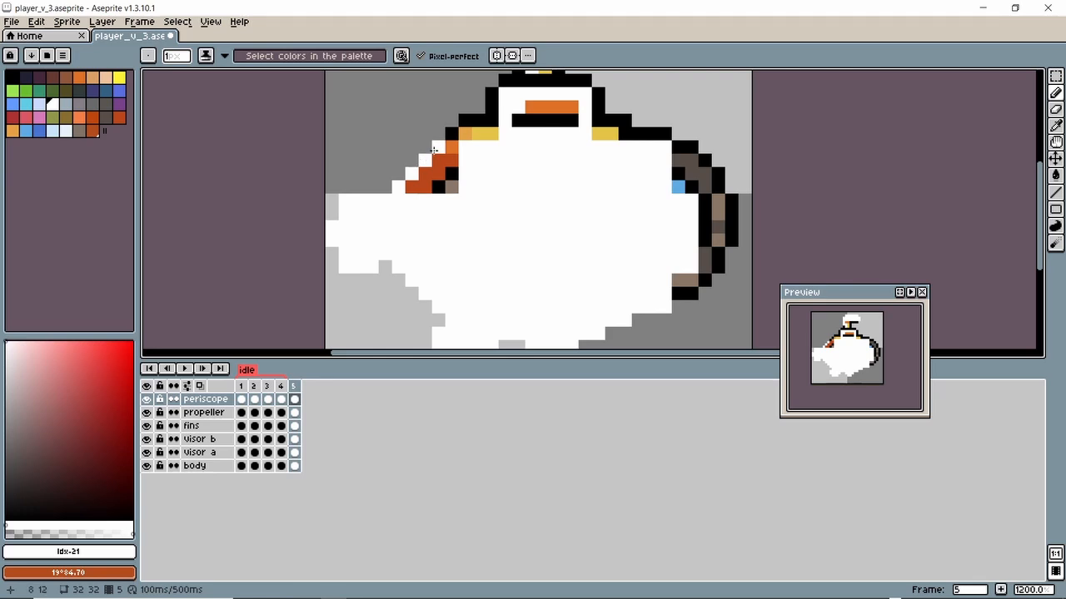
left_click_drag(450, 135, 450, 186)
mouse_move(441, 188)
left_mouse_down()
mouse_move(439, 164)
mouse_move(414, 187)
left_mouse_up()
mouse_move(465, 134)
left_mouse_down()
mouse_move(496, 132)
mouse_move(465, 121)
mouse_move(489, 118)
mouse_move(489, 92)
mouse_move(492, 117)
mouse_move(408, 197)
left_mouse_up()
Step: Paint the remaining colored and black pixels of the periscope's neck and base white
left_click_drag(409, 151, 479, 151)
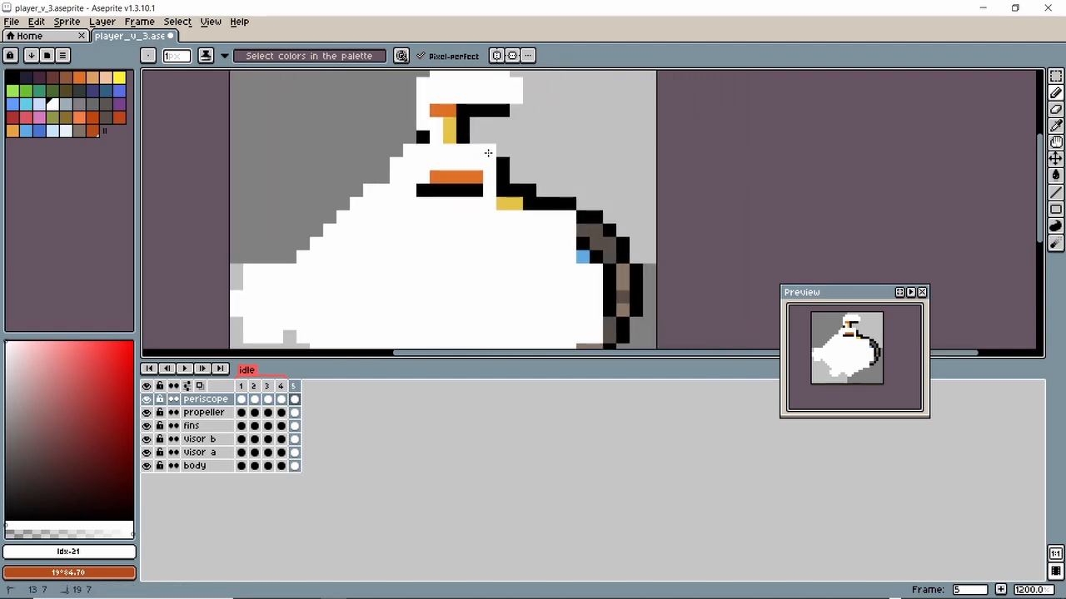
mouse_move(463, 110)
left_mouse_down()
mouse_move(463, 142)
mouse_move(439, 110)
mouse_move(455, 151)
mouse_move(506, 112)
left_mouse_up()
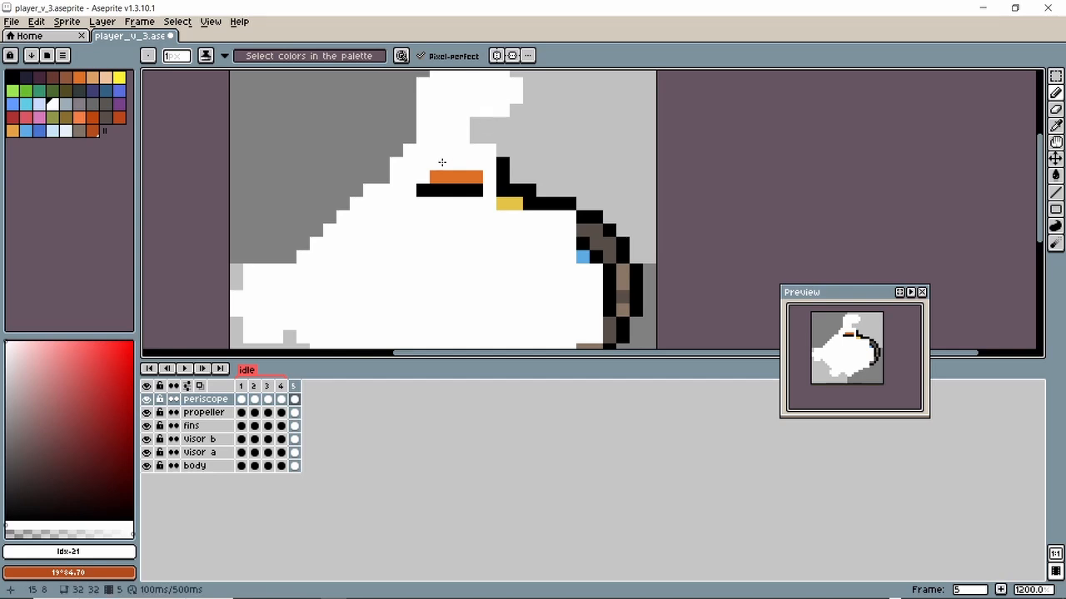
left_click_drag(447, 176, 457, 172)
left_click(425, 188)
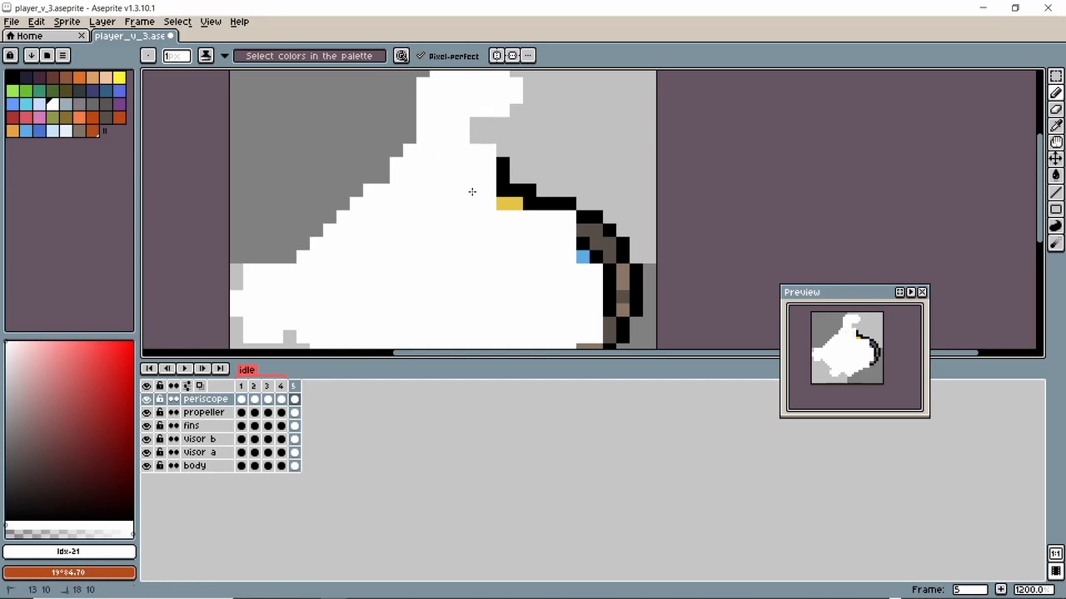
Step: Paint the yellow and black pixels along the hull's upper edge between the periscope base and the front visor white
left_click(515, 192)
left_click(529, 204)
left_click_drag(503, 204, 502, 177)
left_click(502, 164)
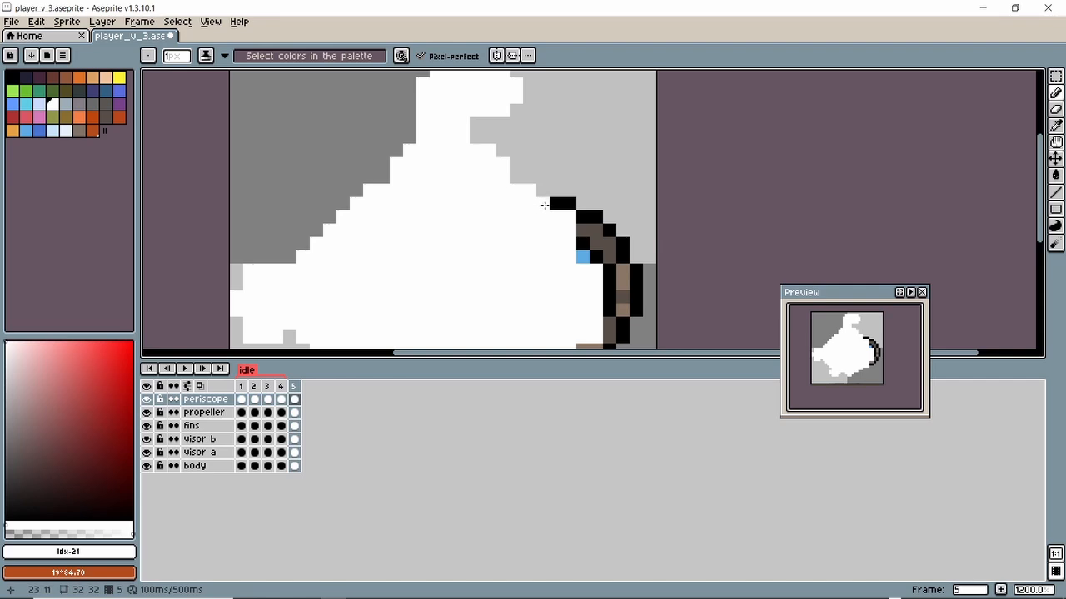
left_click_drag(544, 205, 569, 205)
Step: Paint the remaining ring, glass and outline pixels of the front visor white to complete the silhouette
left_click_drag(454, 257, 368, 185)
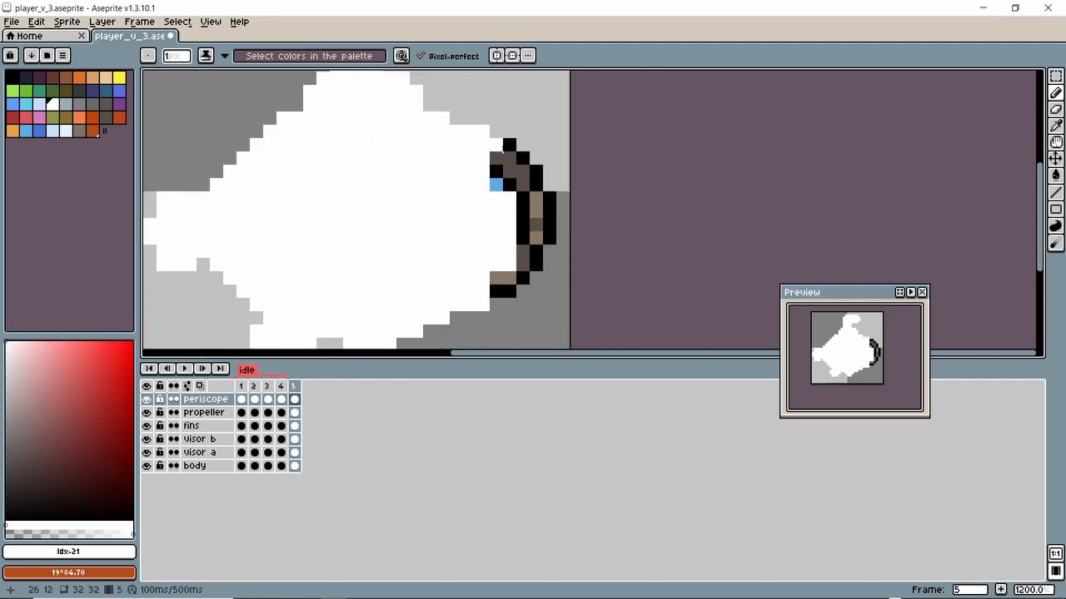
left_click_drag(509, 146, 507, 198)
mouse_move(497, 155)
left_mouse_down()
mouse_move(504, 205)
mouse_move(496, 200)
left_mouse_up()
left_click(526, 163)
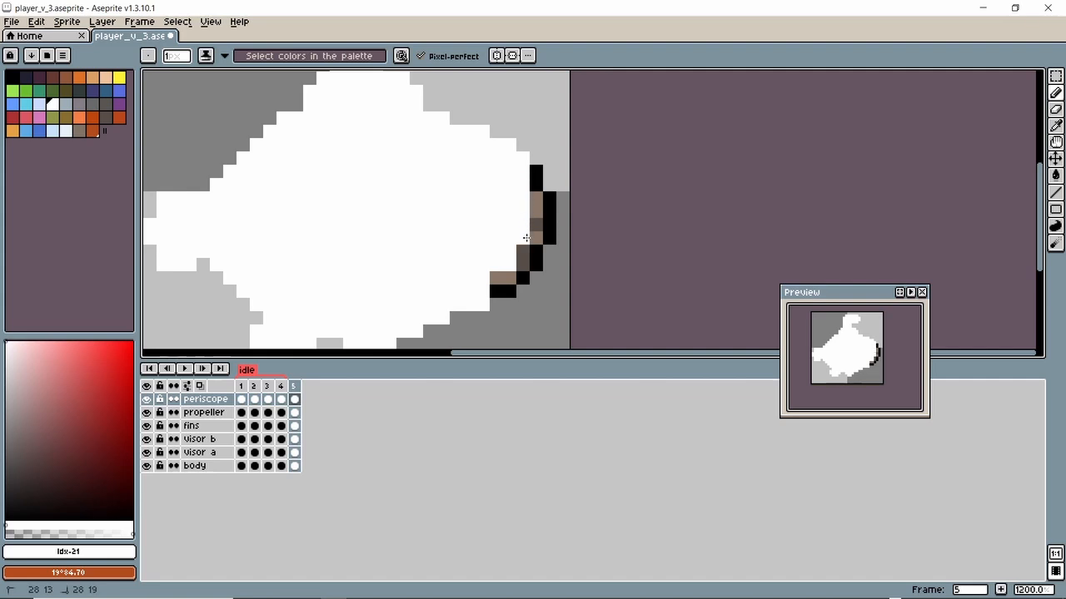
mouse_move(526, 267)
left_mouse_down()
mouse_move(537, 175)
mouse_move(549, 237)
left_mouse_up()
left_click(536, 173)
left_click(547, 210)
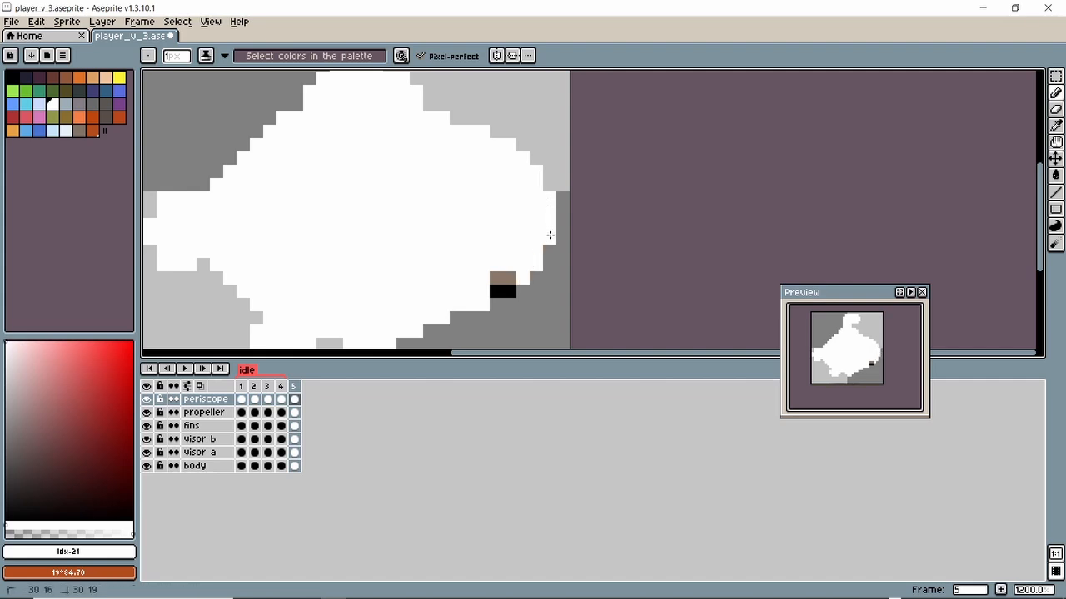
mouse_move(508, 280)
left_mouse_down()
mouse_move(491, 283)
mouse_move(495, 291)
left_mouse_up()
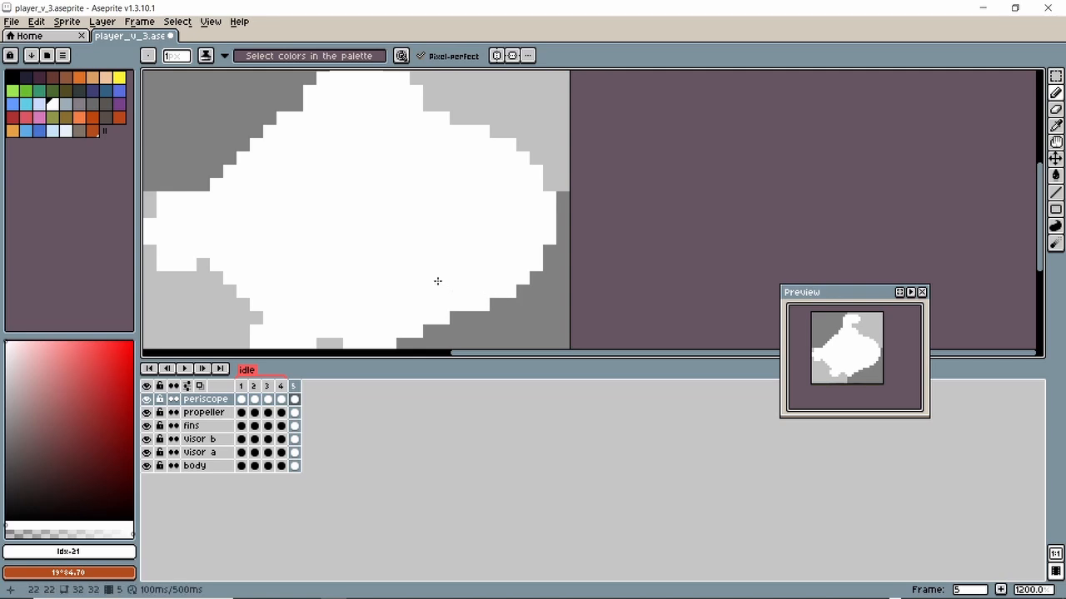
Step: Add a yellow tag named "flash" to frame 5
mouse_move(369, 260)
left_mouse_down()
mouse_move(383, 205)
mouse_move(422, 215)
left_mouse_up()
scroll(415, 214, "down", 4)
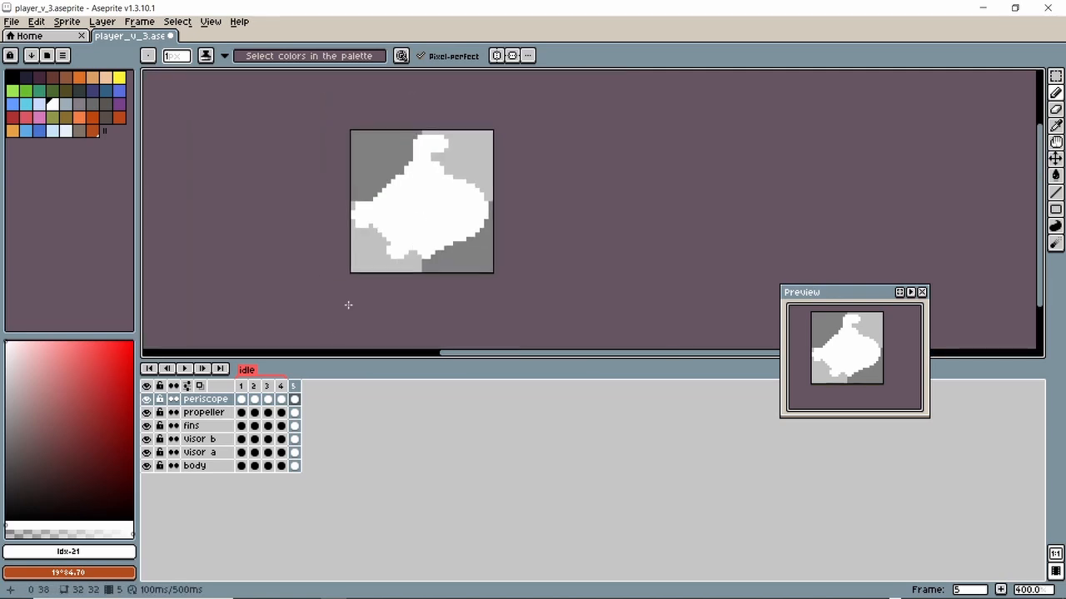
right_click(297, 391)
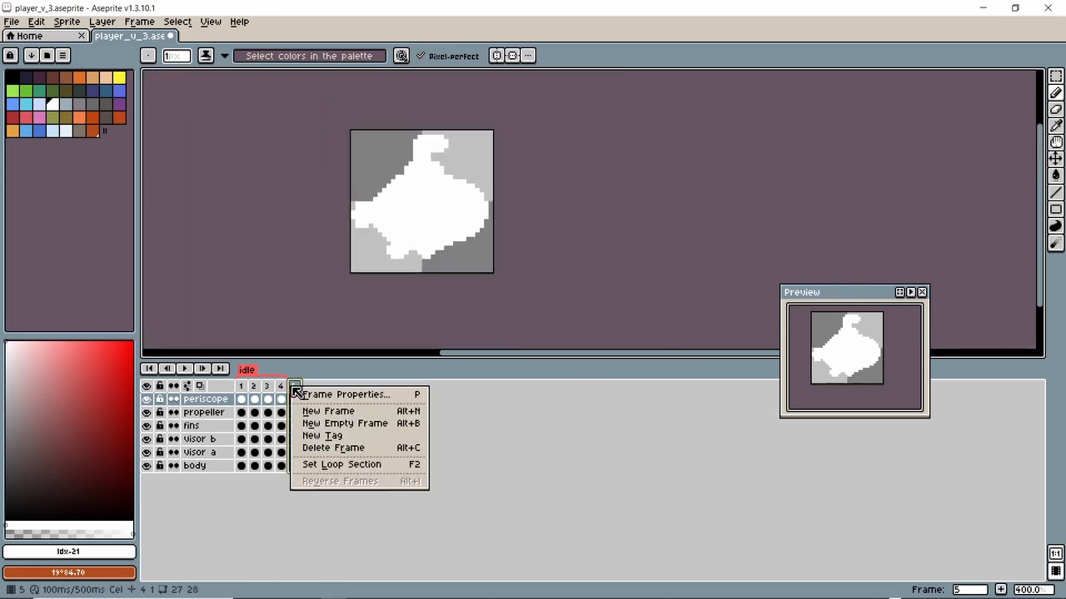
left_click(317, 436)
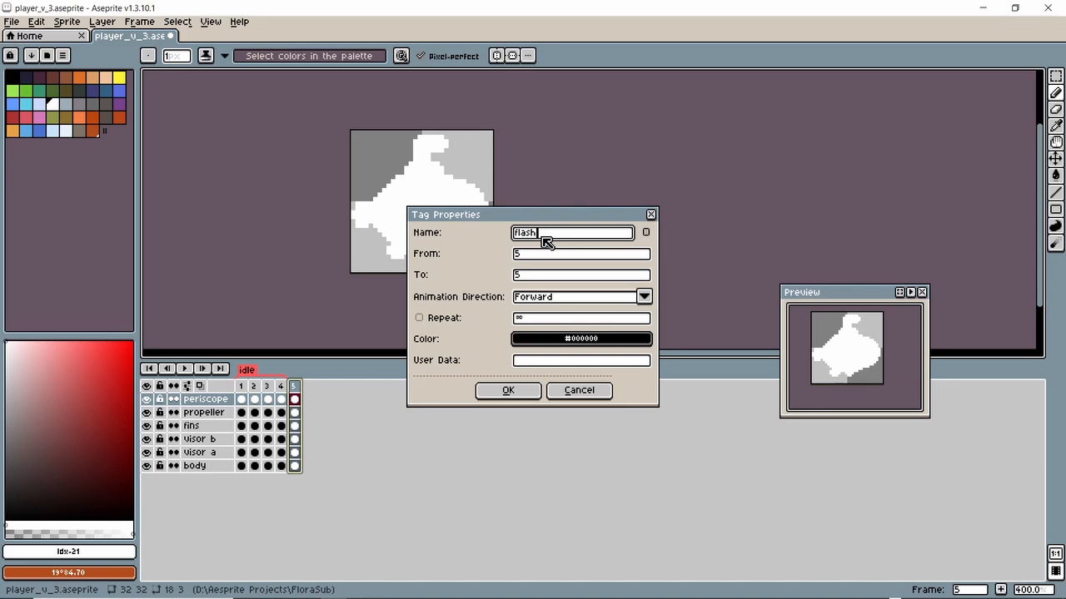
left_click(563, 340)
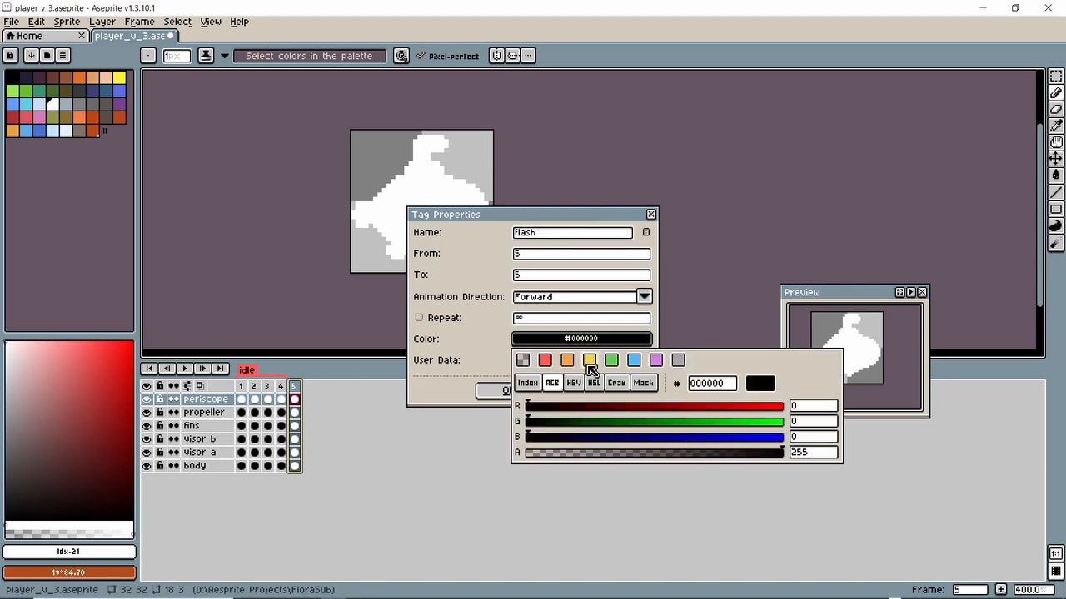
left_click(590, 359)
left_click(500, 350)
left_click(512, 393)
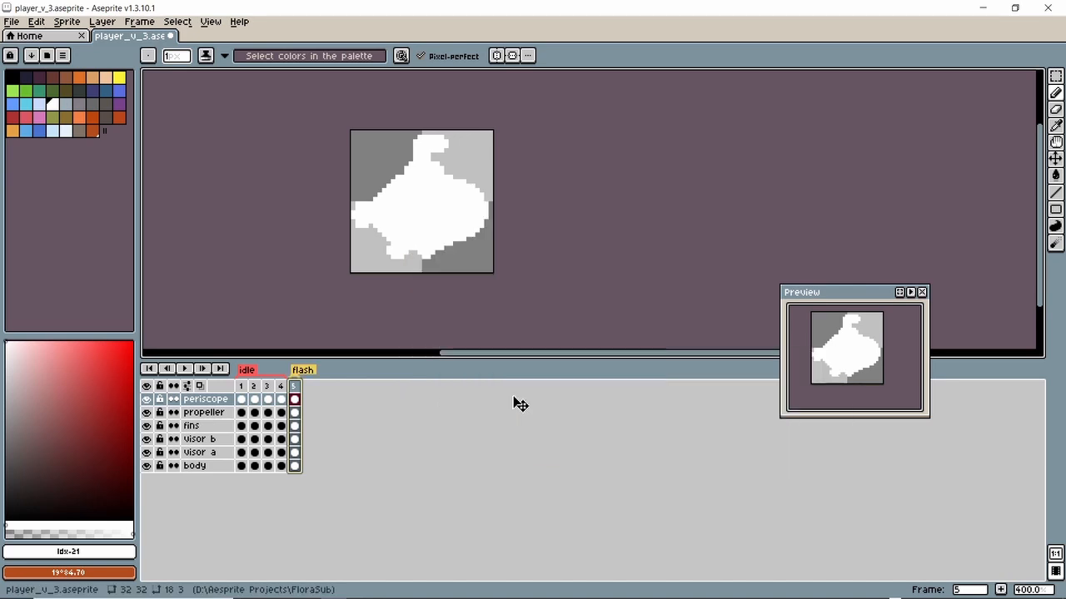
Step: Inspect the idle tag's properties and play the animation from frames 5 and 1 to check the tagged playback
double_click(243, 371)
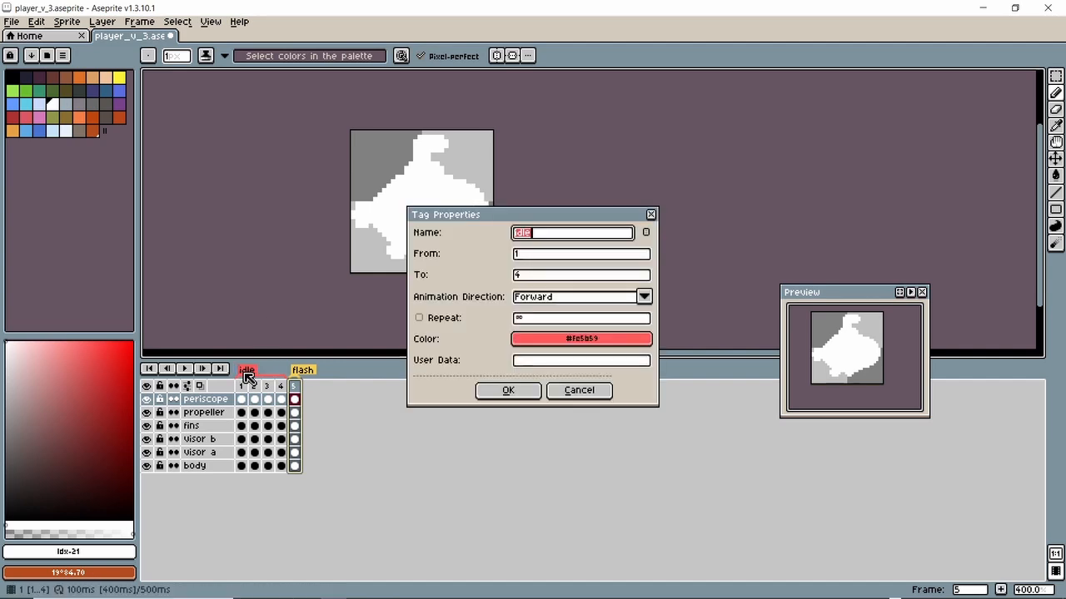
left_click(573, 391)
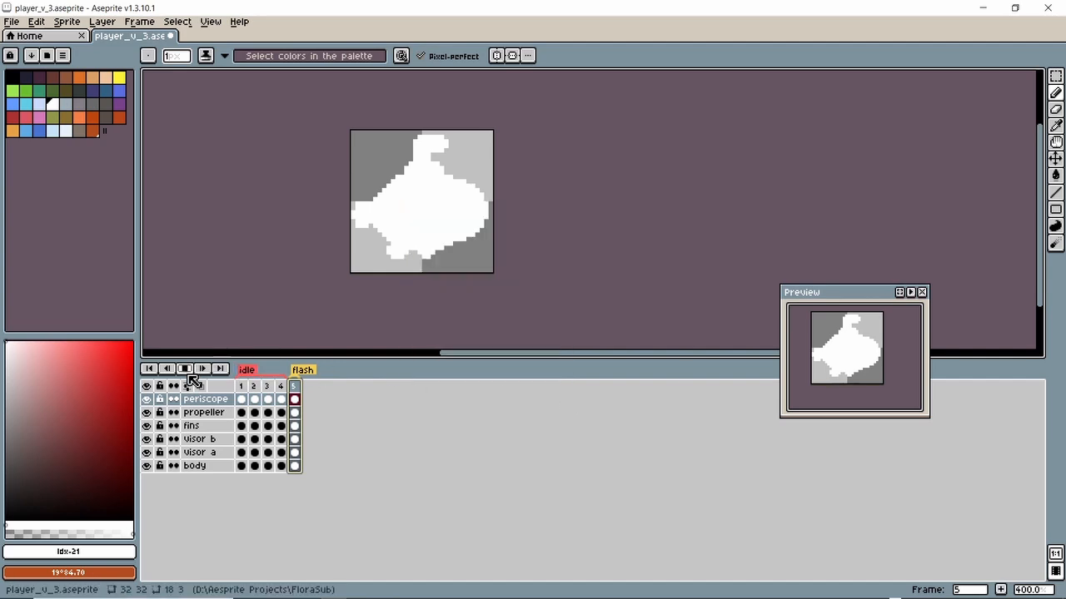
left_click(242, 387)
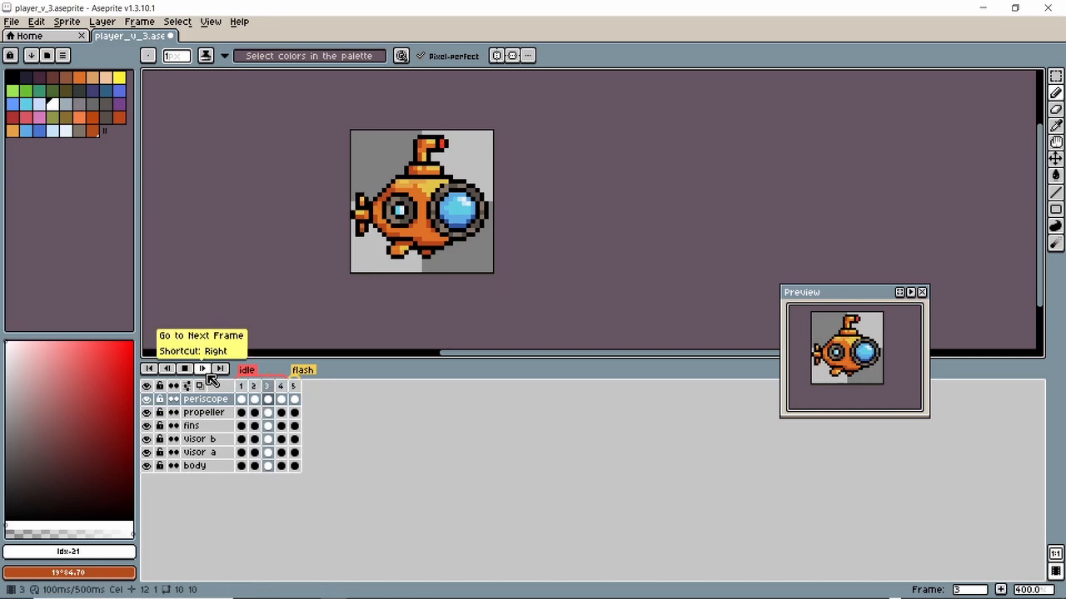
left_click(296, 398)
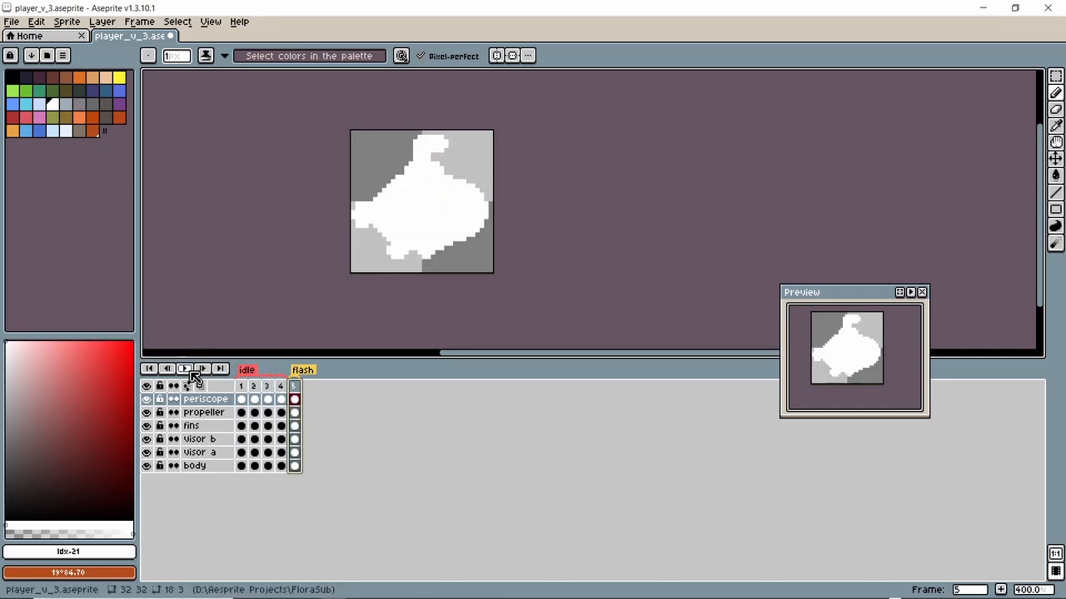
left_click(242, 387)
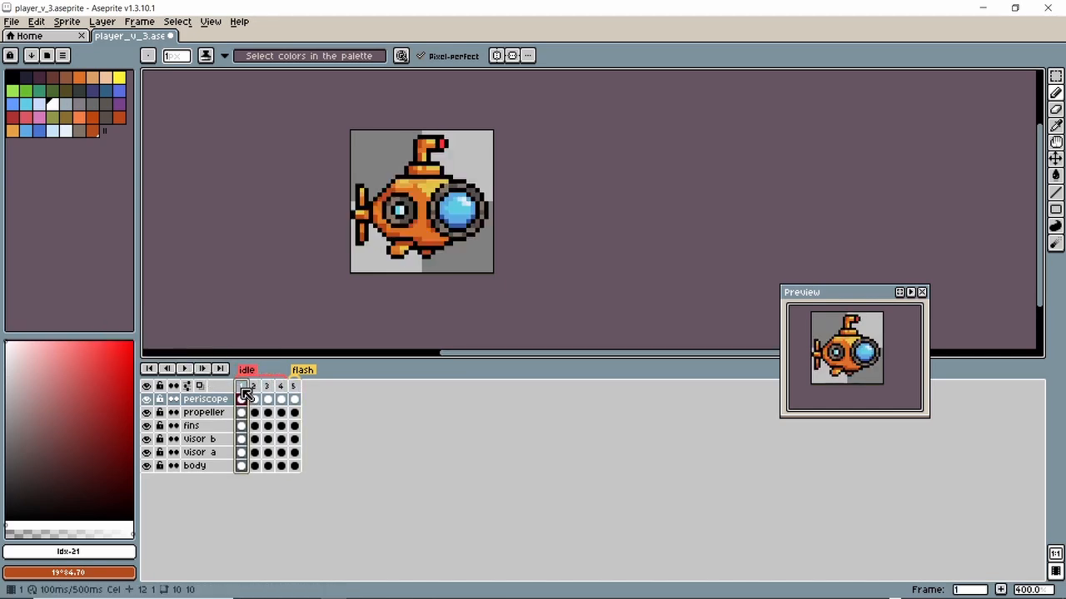
left_click(186, 370)
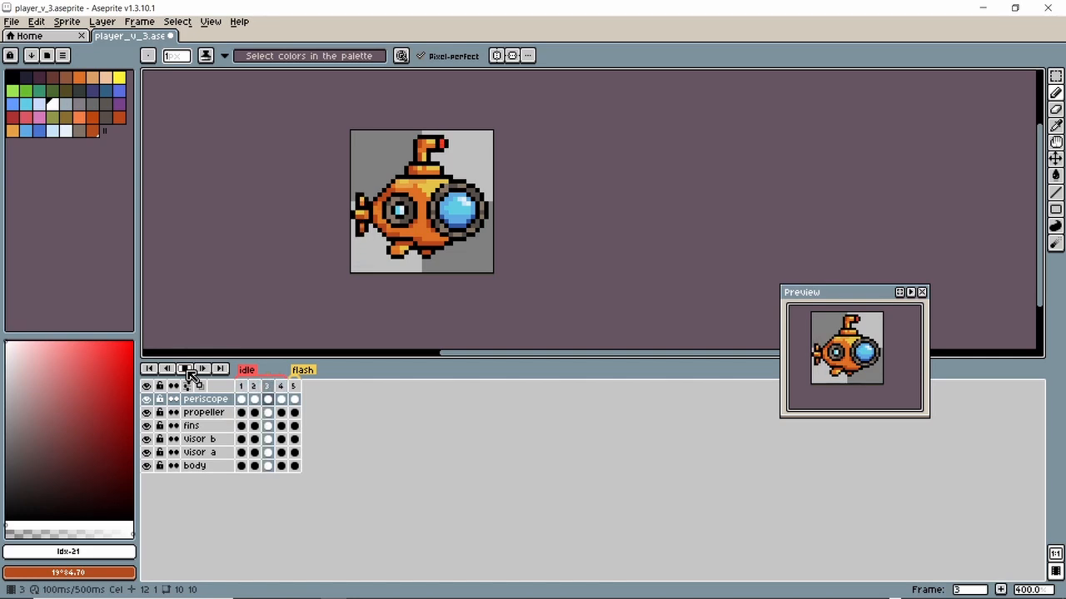
left_click(188, 372)
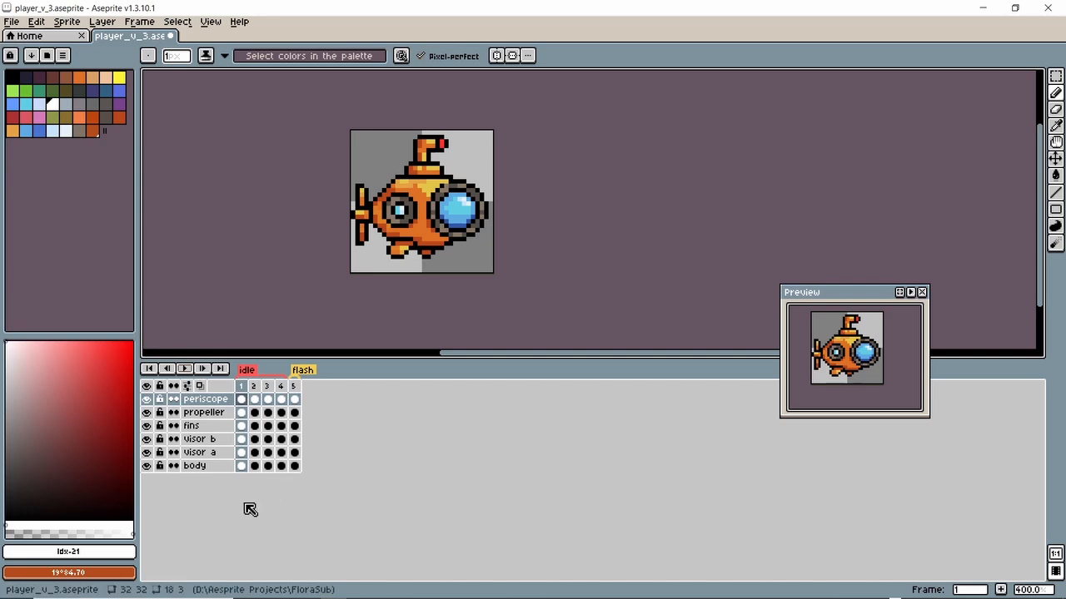
Step: Save the tagged submarine animation to its existing file
left_click(12, 21)
left_click(25, 77)
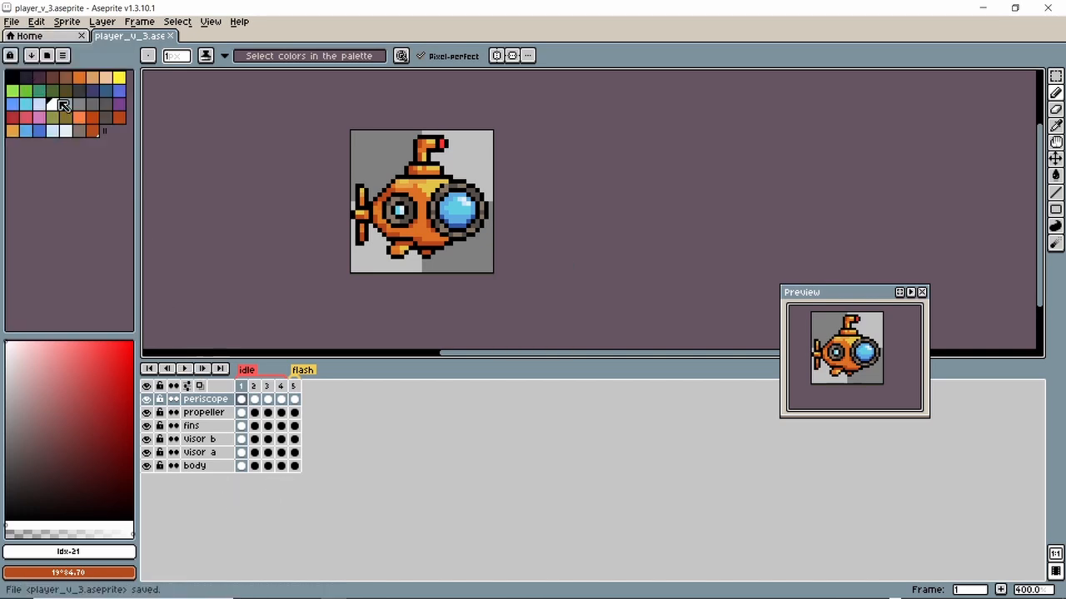
left_click(42, 23)
left_click(14, 25)
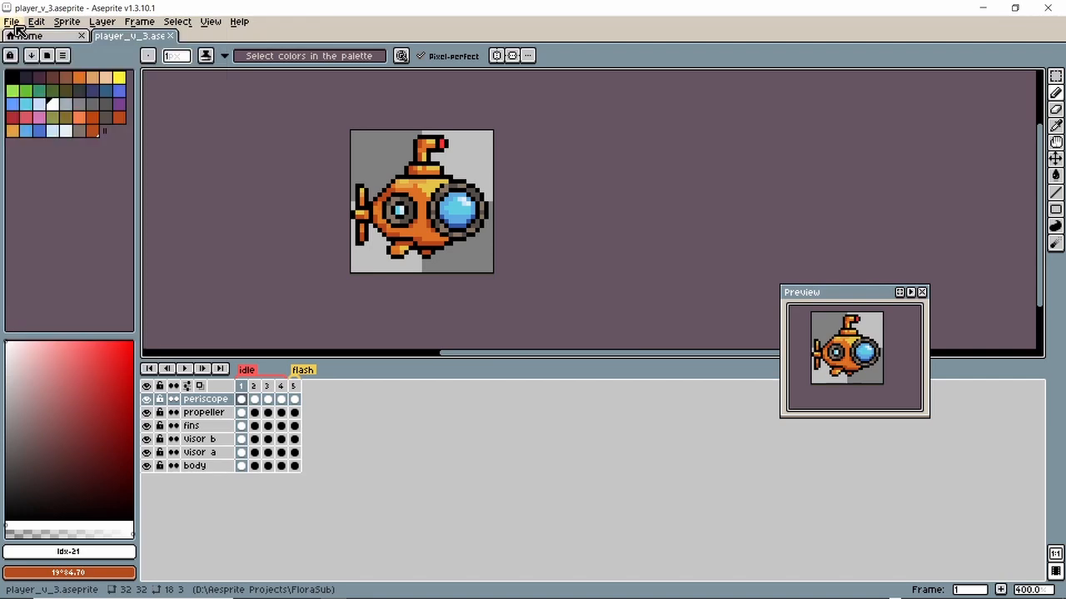
Step: Start a sprite sheet export of the submarine animation and move the export dialog clear of the previewed strip
left_click(16, 25)
mouse_move(26, 136)
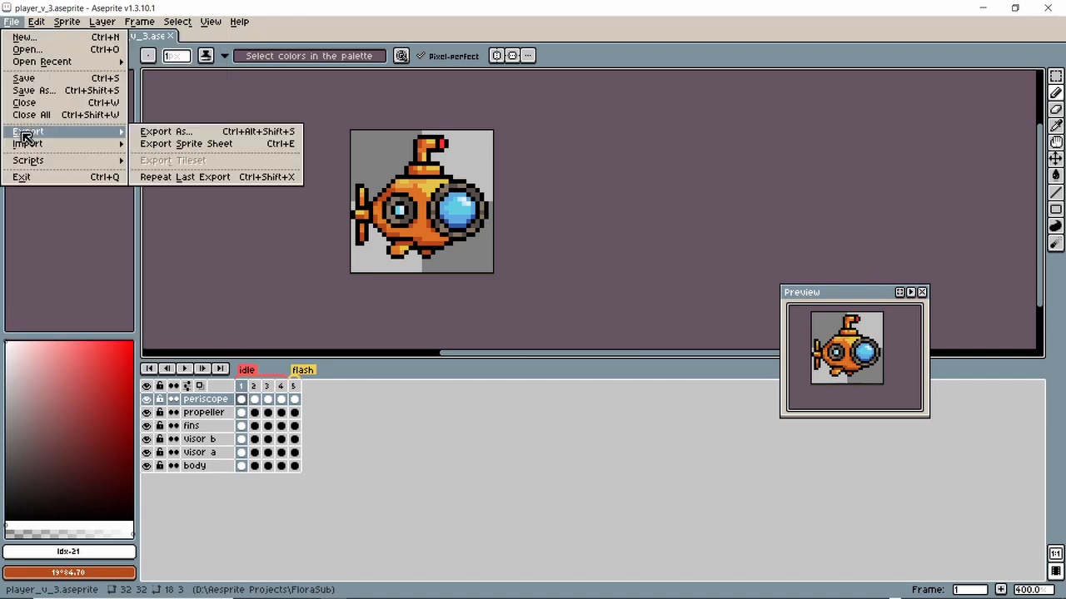
left_click(188, 145)
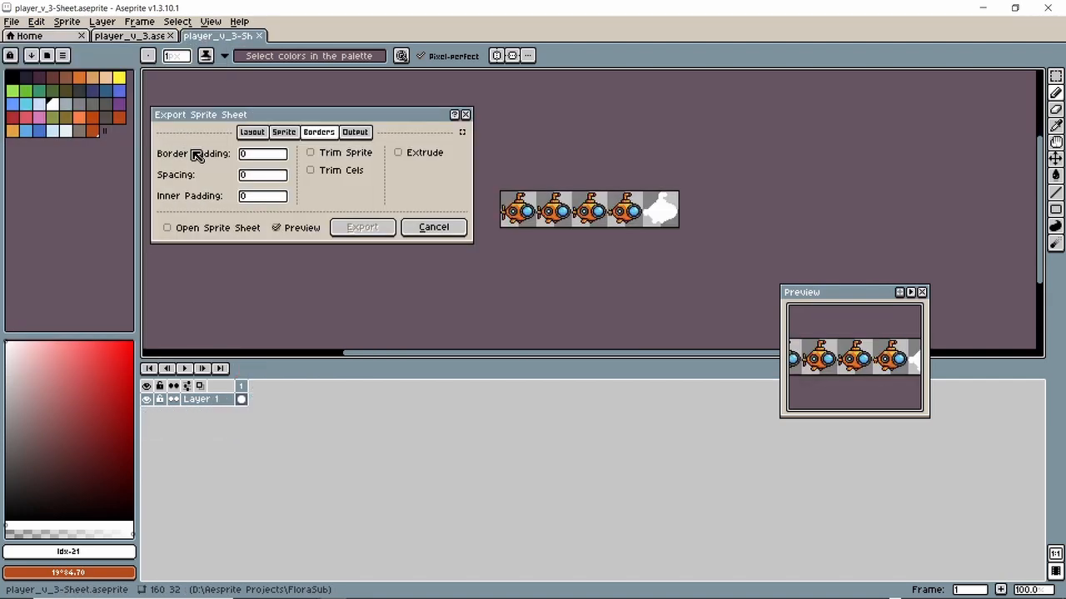
scroll(540, 174, "up", 3)
scroll(541, 174, "down", 1)
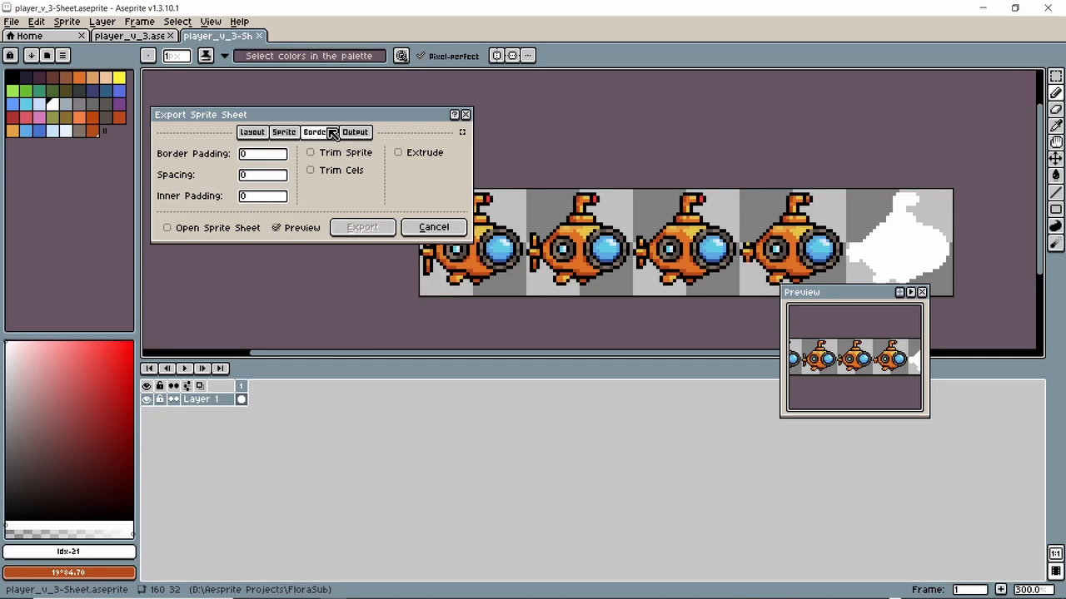
left_click_drag(328, 119, 280, 114)
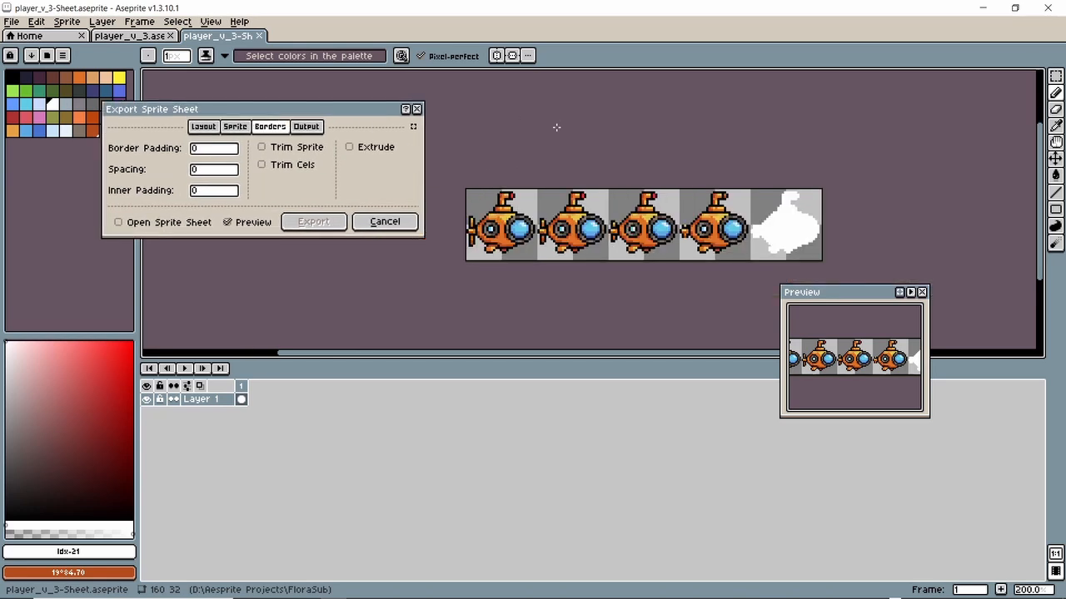
left_click_drag(552, 126, 578, 89)
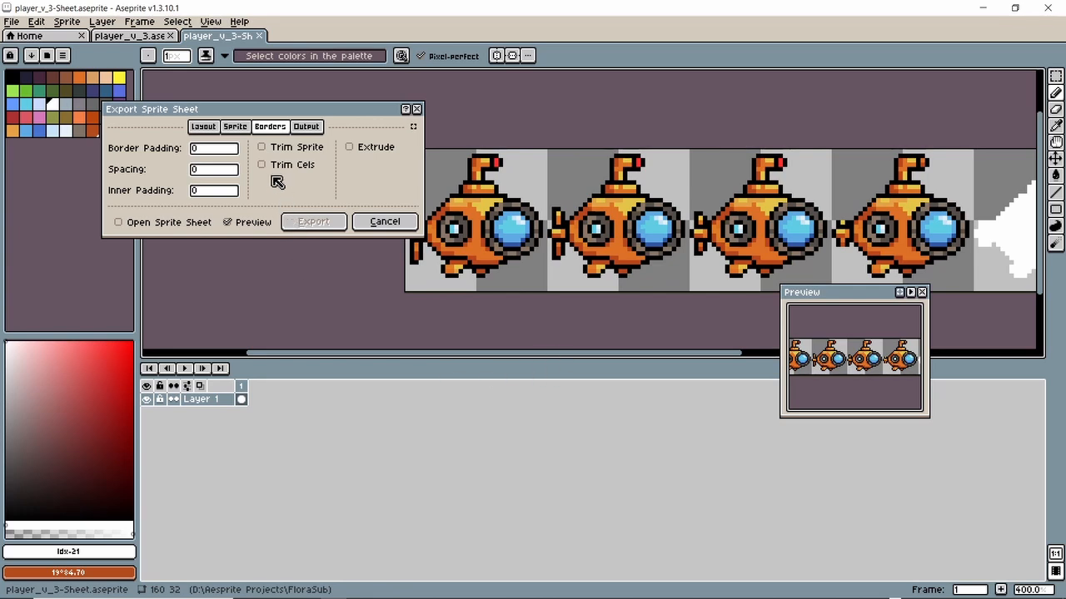
Step: Try limiting the sprite sheet to the idle tag's frames, and return the selection to all frames
left_click(235, 127)
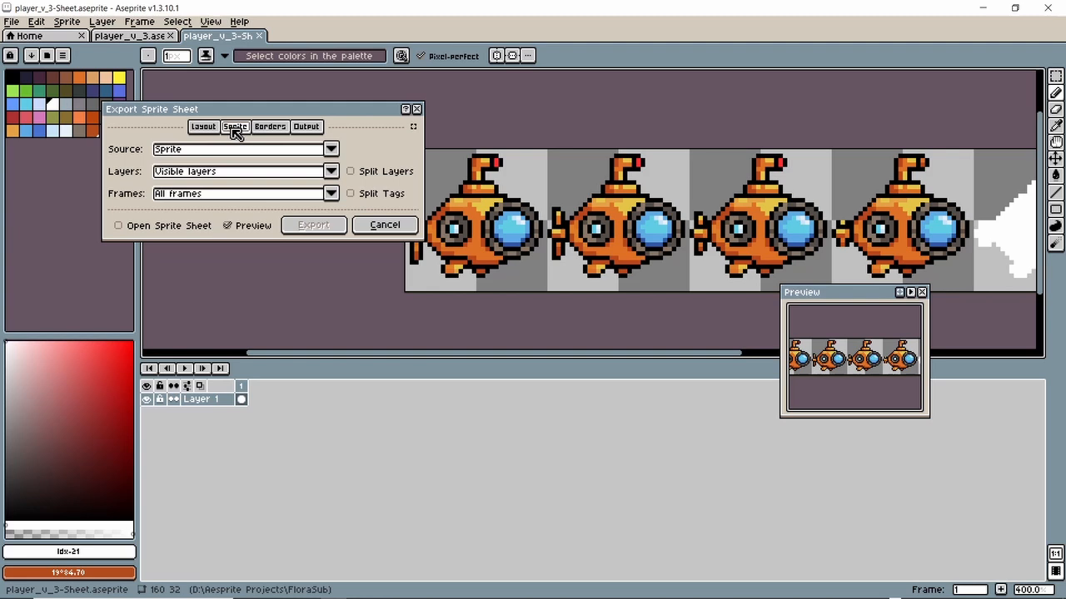
left_click(331, 193)
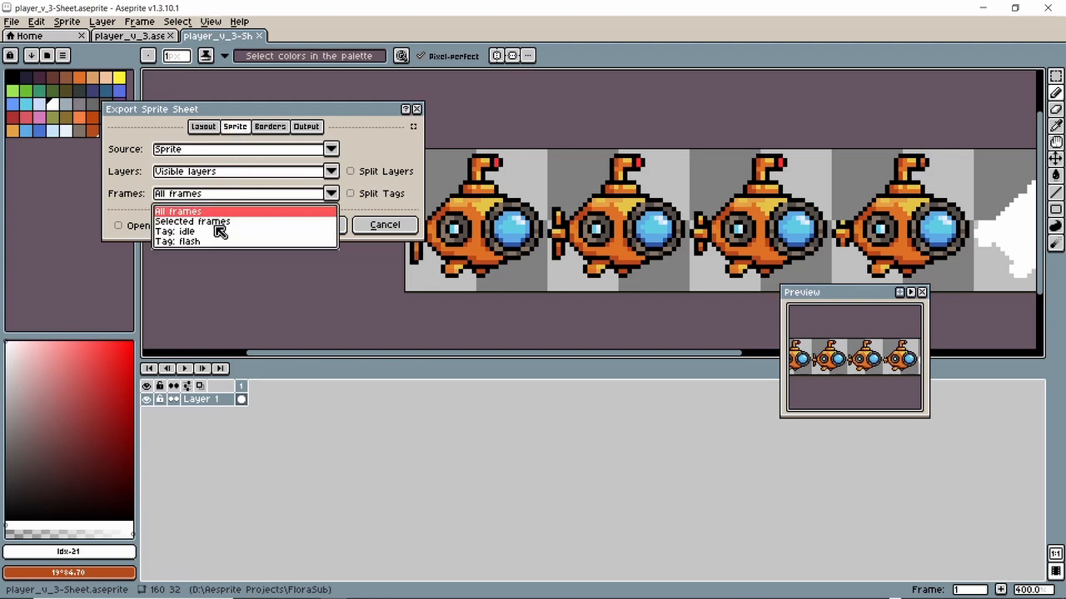
left_click(189, 232)
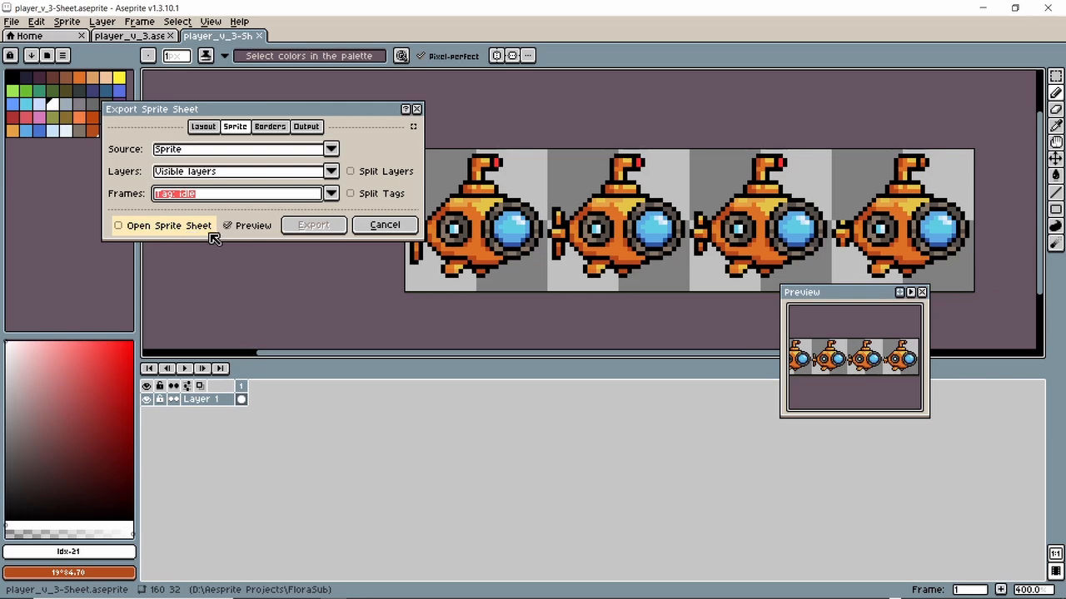
left_click(332, 193)
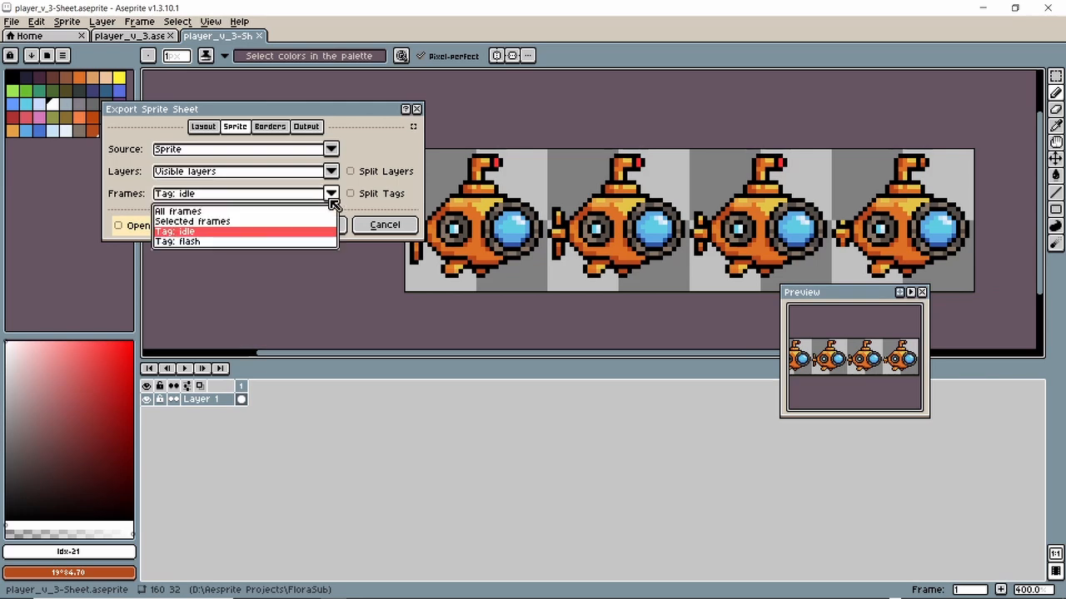
left_click(187, 211)
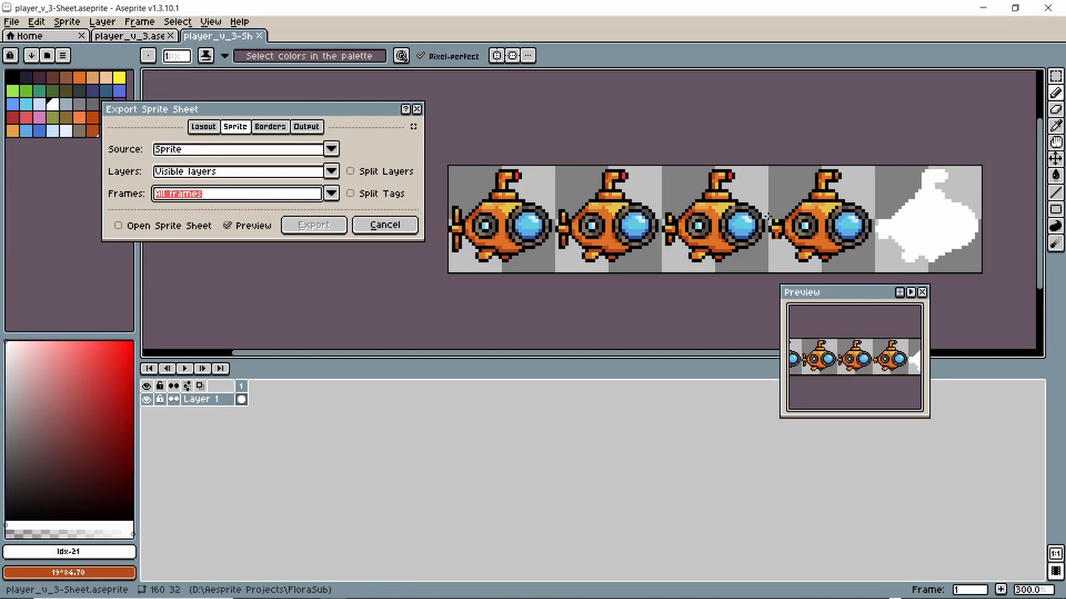
Step: Enable opening the sprite sheet after export, export all frames as a horizontal strip and inspect the resulting sheet
left_click(121, 232)
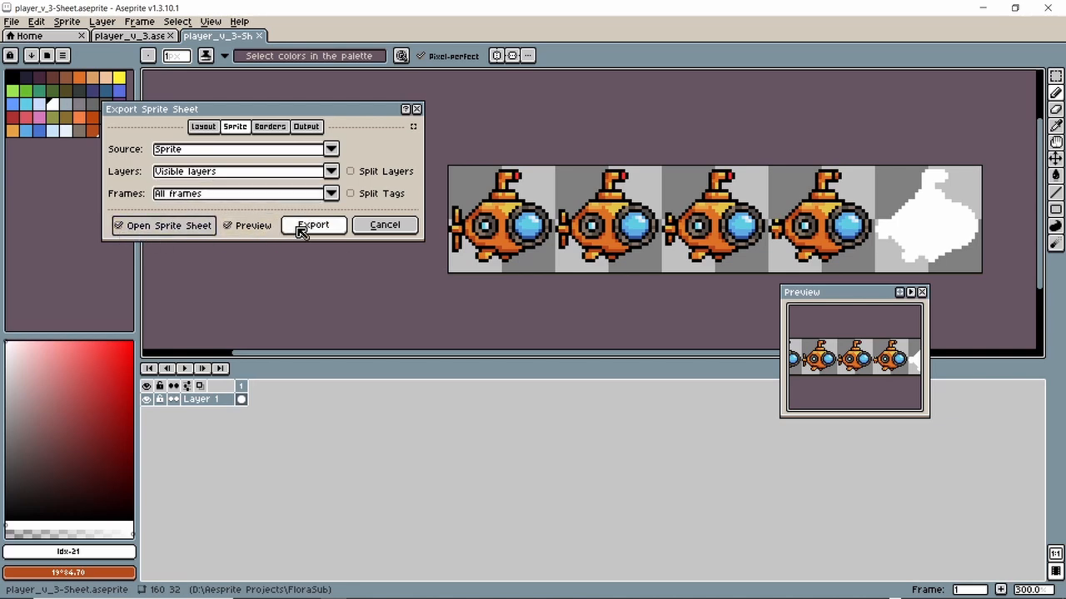
left_click(300, 229)
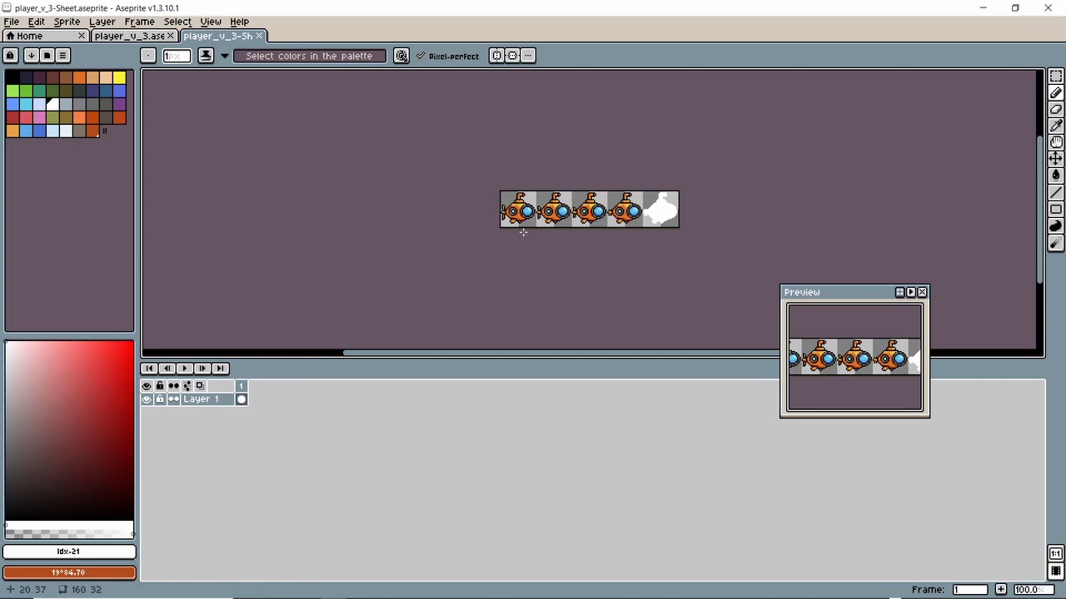
scroll(521, 231, "up", 3)
left_click_drag(495, 223, 476, 237)
scroll(482, 201, "up", 1)
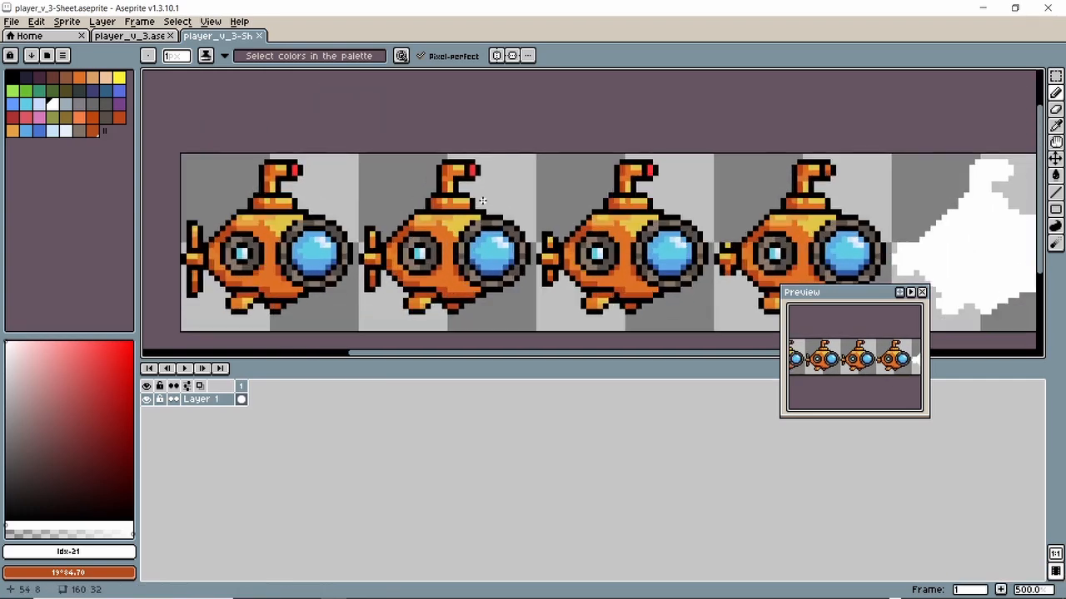
scroll(482, 201, "down", 1)
left_click_drag(482, 201, 465, 164)
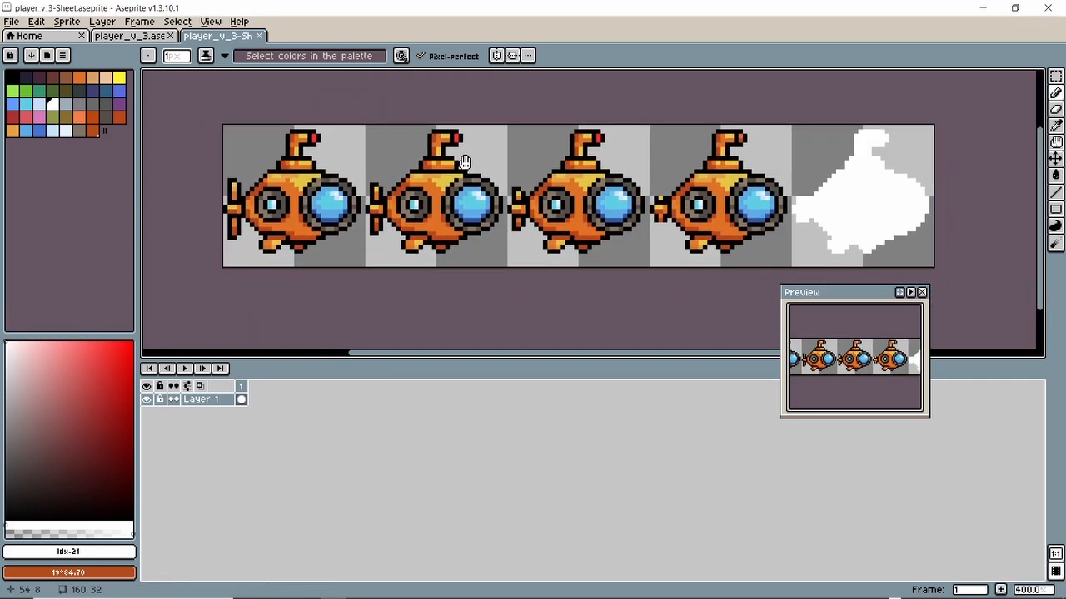